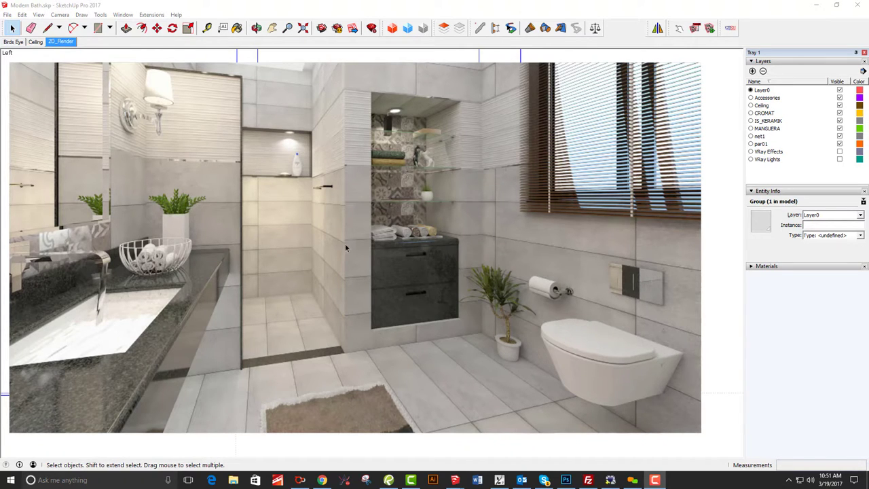
# Step: Switch to the Birds Eye scene and hide the Accessories layer
pyautogui.click(13, 41)
pyautogui.moveTo(634, 246); pyautogui.dragTo(354, 276, button='middle')
pyautogui.scroll(6, 500, 305)
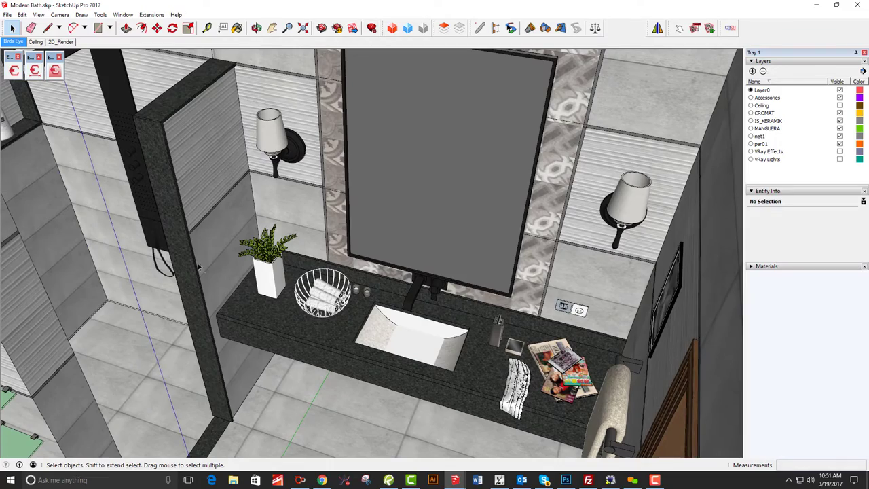
pyautogui.click(839, 97)
pyautogui.scroll(-4, 491, 322)
pyautogui.moveTo(473, 324); pyautogui.dragTo(442, 321, button='middle')
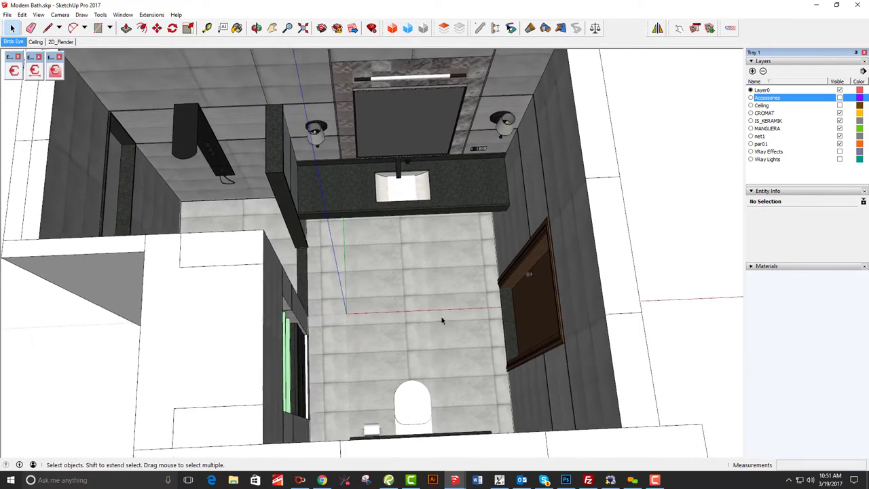
pyautogui.scroll(-4, 427, 311)
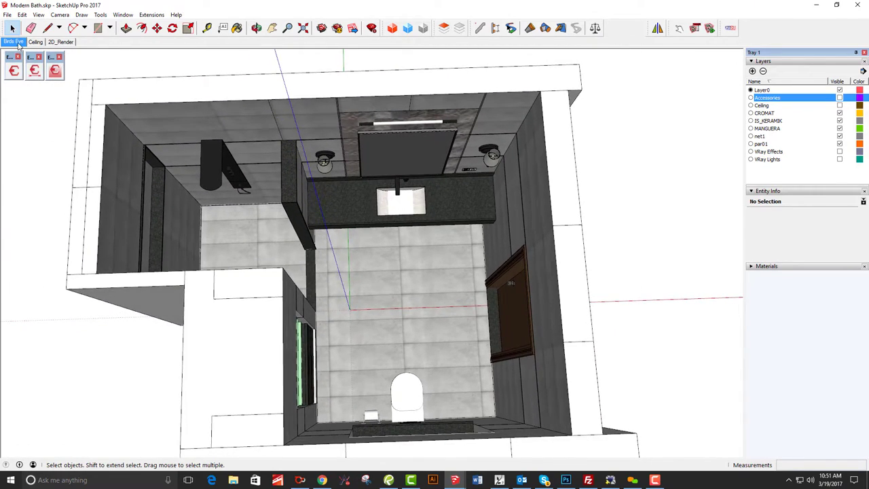
# Step: Switch to the Ceiling scene and hide the Ceiling and Accessories layers to expose the bathroom interior
pyautogui.click(35, 42)
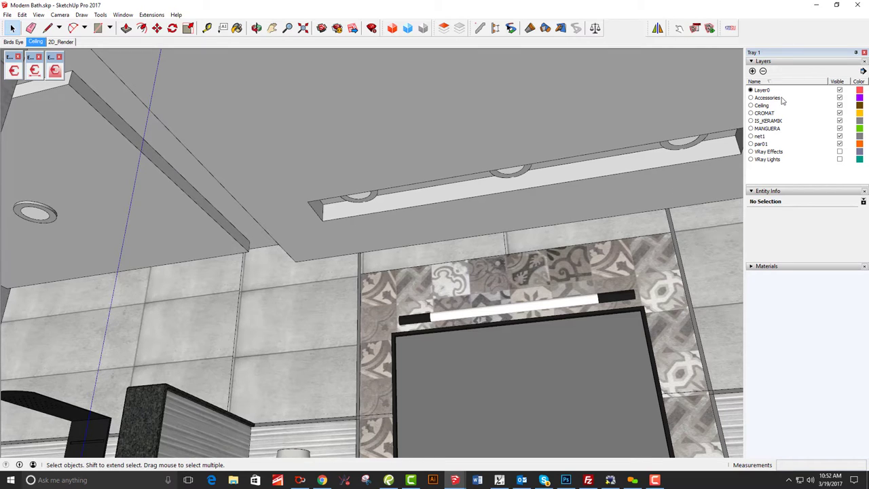
pyautogui.click(840, 106)
pyautogui.scroll(-3, 608, 252)
pyautogui.moveTo(625, 225); pyautogui.dragTo(456, 334, button='middle')
pyautogui.scroll(-2, 275, 359)
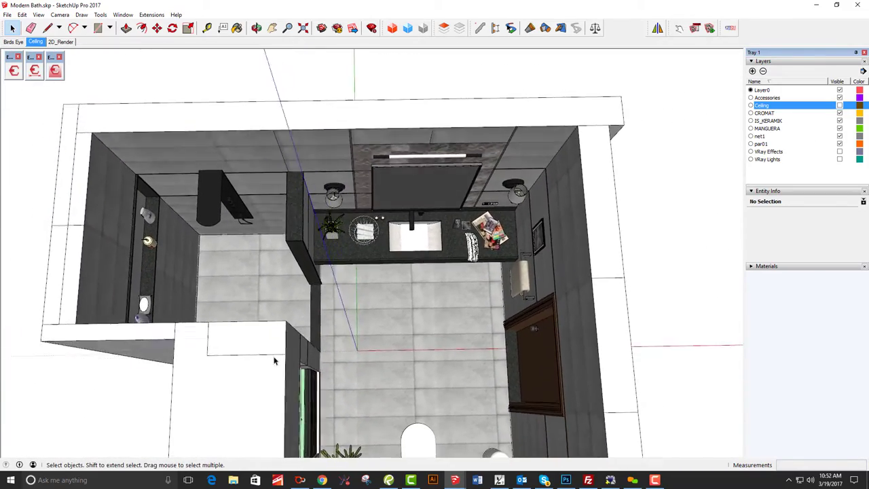
pyautogui.moveTo(275, 359); pyautogui.dragTo(287, 372, button='middle')
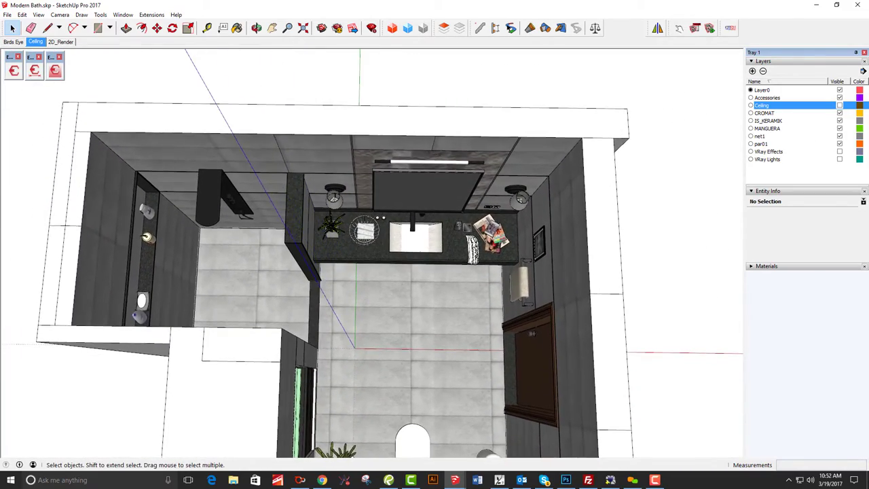
pyautogui.click(840, 98)
pyautogui.scroll(5, 383, 256)
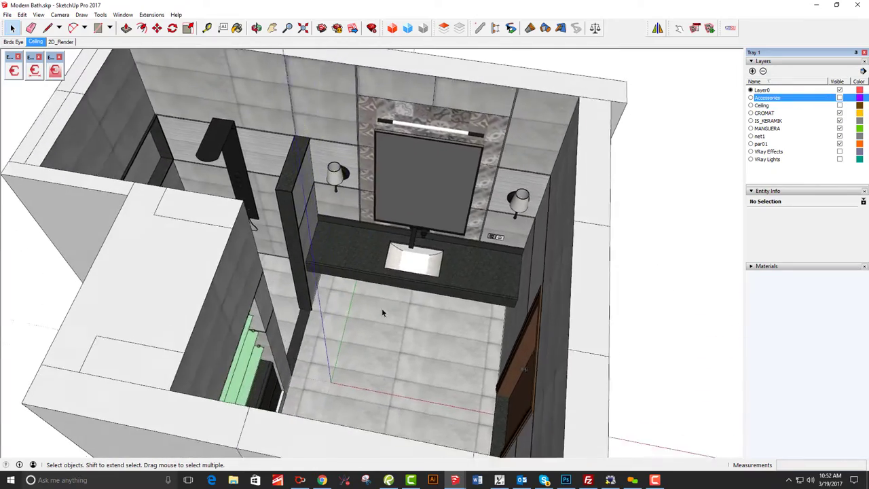
pyautogui.scroll(-5, 369, 346)
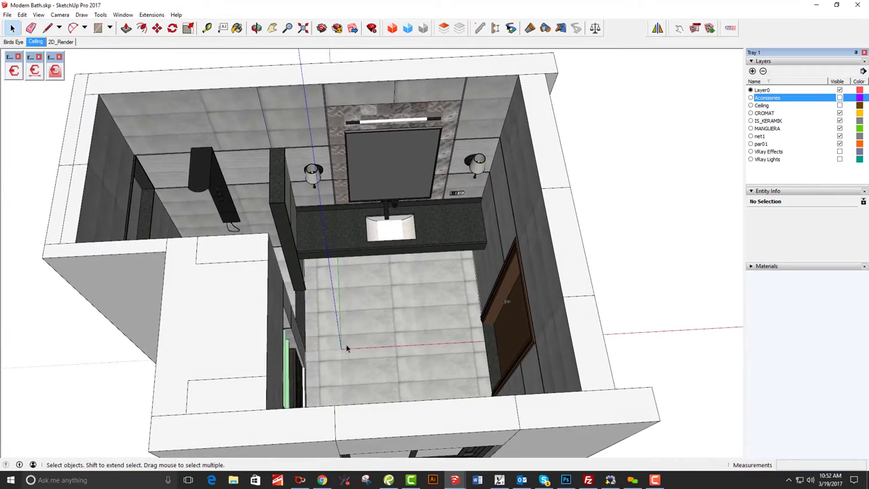
# Step: Examine the tiled walls, the patterned tile around the mirror and the floor from several angles
pyautogui.moveTo(326, 347); pyautogui.dragTo(182, 131, button='middle')
pyautogui.moveTo(310, 156); pyautogui.dragTo(305, 131, button='middle')
pyautogui.scroll(5, 305, 131)
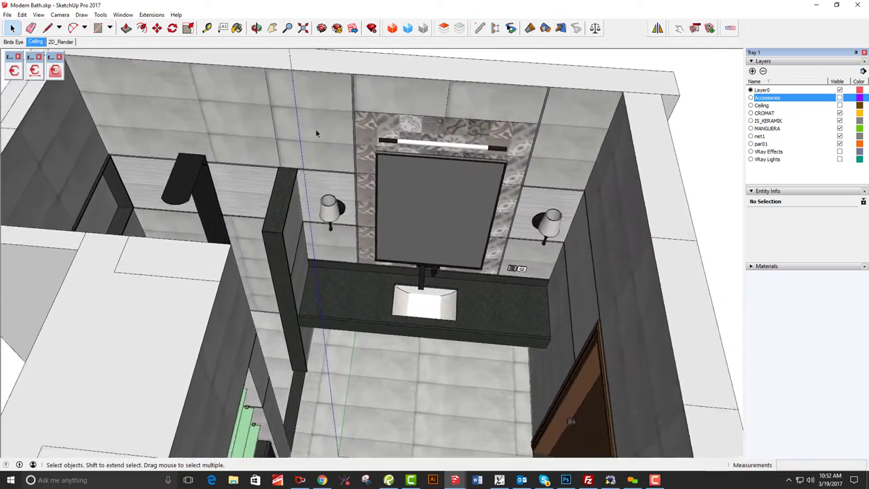
pyautogui.scroll(4, 337, 139)
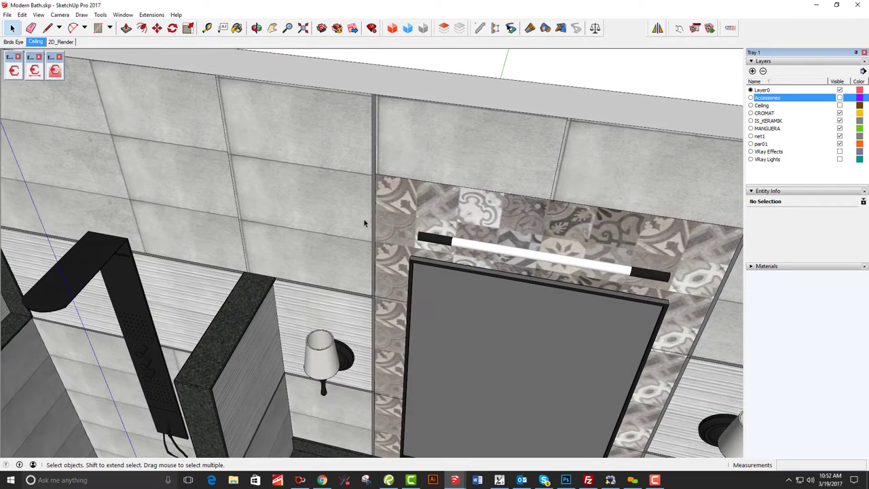
pyautogui.moveTo(371, 299); pyautogui.dragTo(359, 294, button='middle')
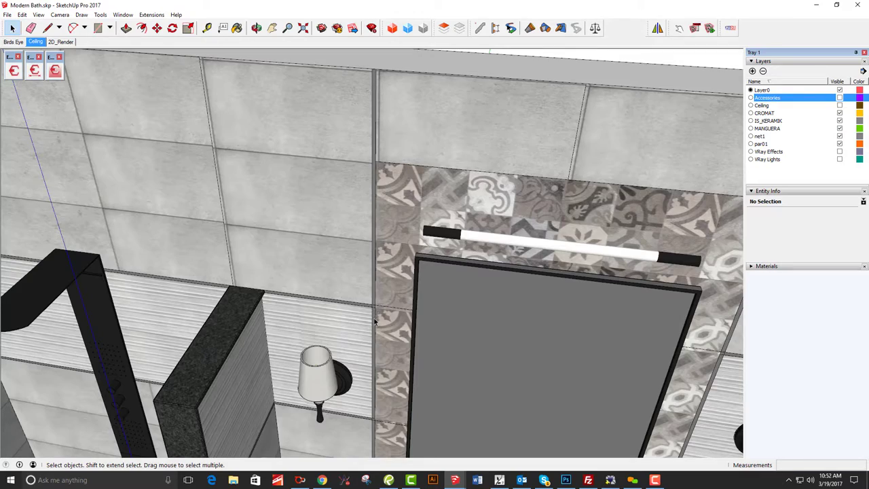
pyautogui.moveTo(375, 322); pyautogui.dragTo(252, 351, button='middle')
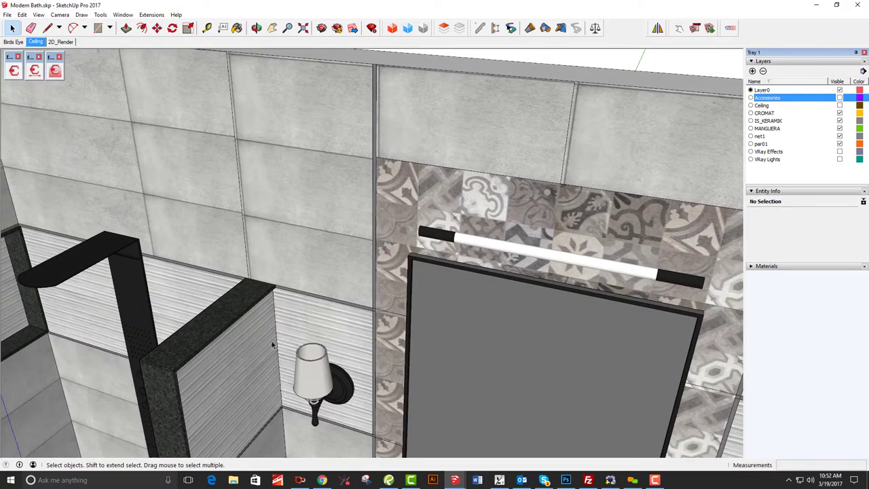
pyautogui.moveTo(329, 330); pyautogui.dragTo(418, 379, button='middle')
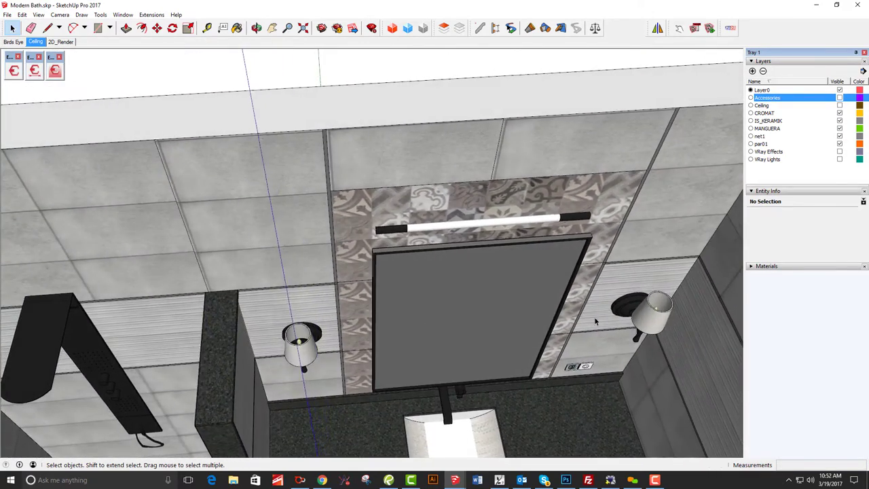
pyautogui.moveTo(479, 288); pyautogui.dragTo(301, 198, button='middle')
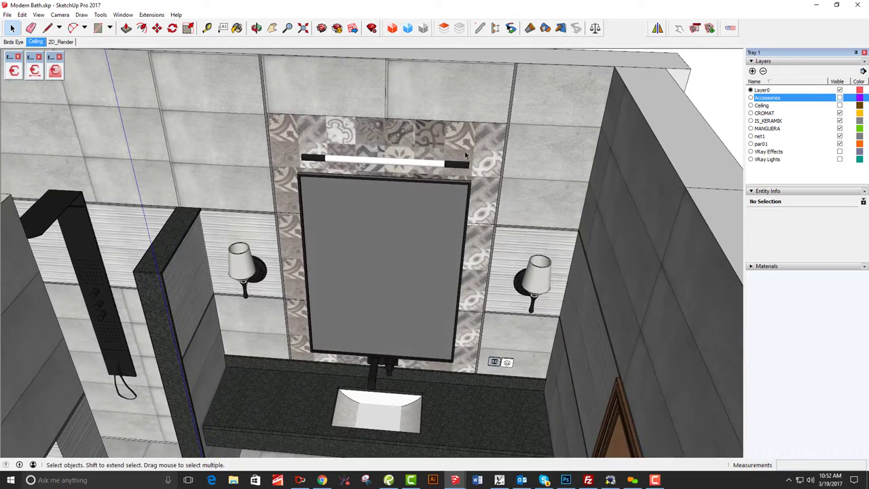
pyautogui.moveTo(438, 179); pyautogui.dragTo(331, 299, button='middle')
pyautogui.scroll(5, 298, 354)
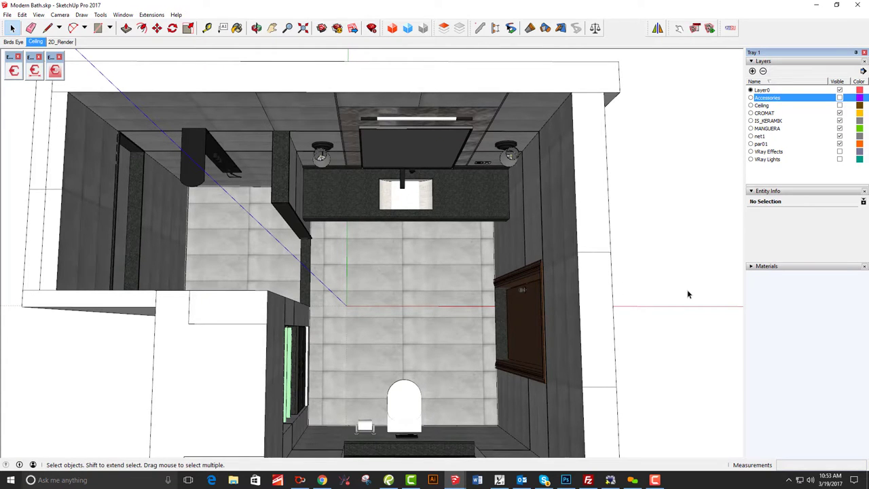
pyautogui.moveTo(688, 294)
pyautogui.mouseDown(button='middle')
pyautogui.moveTo(569, 267)
pyautogui.moveTo(406, 384)
pyautogui.moveTo(410, 278)
pyautogui.mouseUp(button='middle')
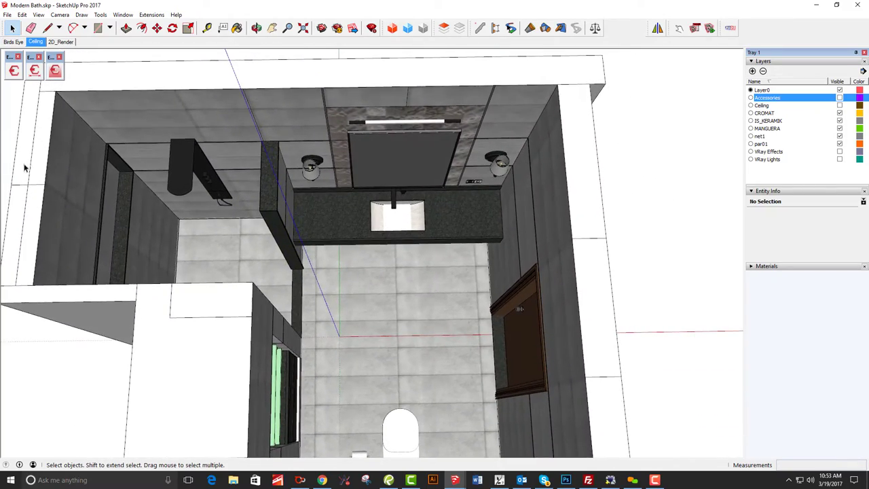
# Step: Sample the bathroom floor's tile to identify its material
pyautogui.click(765, 266)
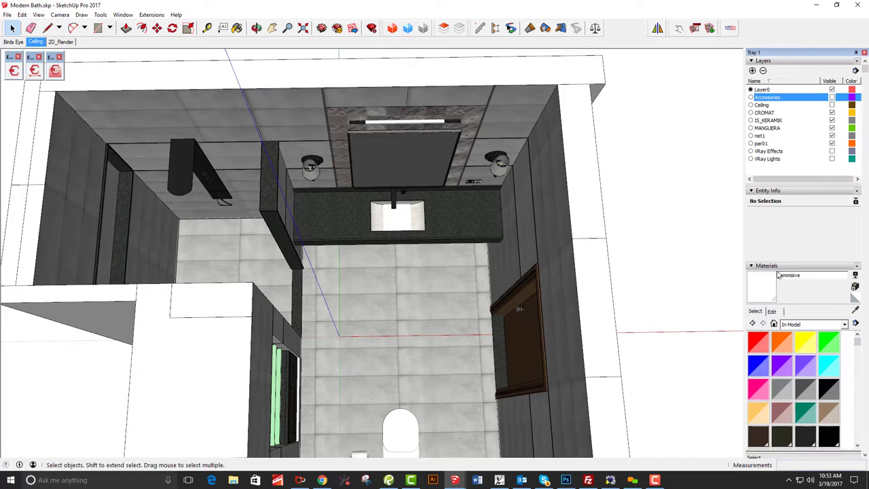
pyautogui.click(856, 309)
pyautogui.click(448, 305)
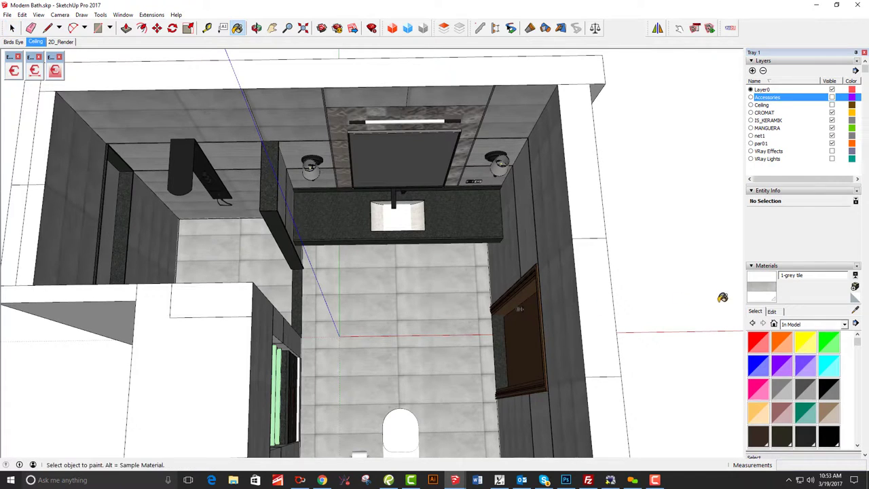
# Step: Open Estimator's material estimate for the bathroom wall group and choose the 1-grey tile material
pyautogui.click(14, 70)
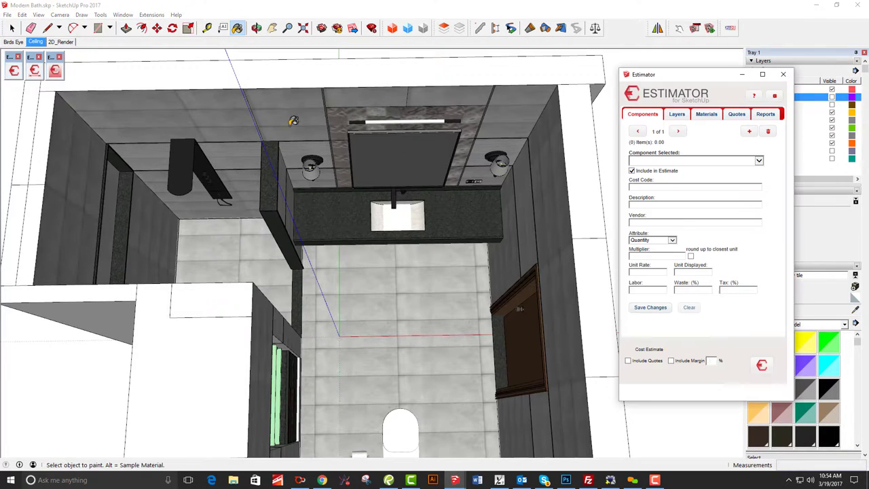
pyautogui.click(704, 117)
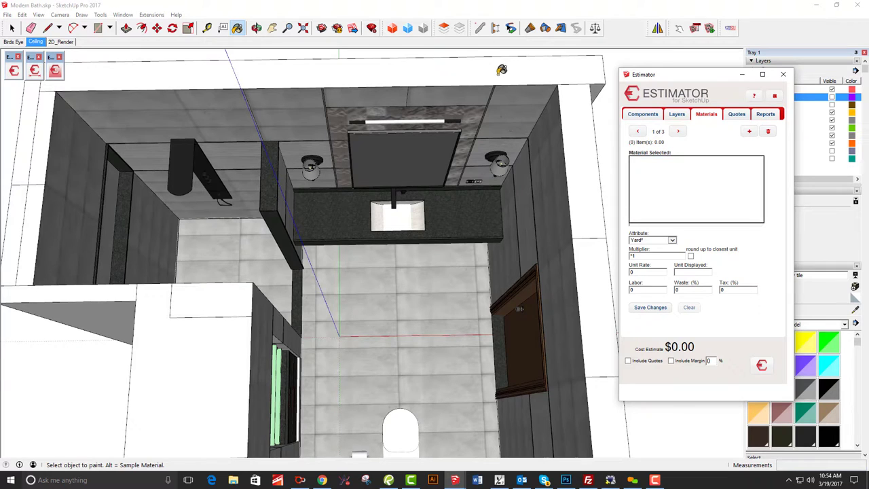
pyautogui.press('space')
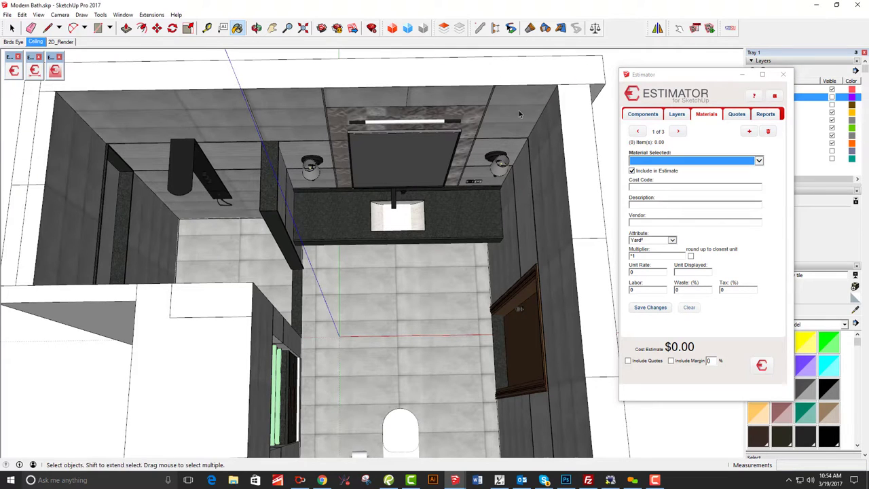
pyautogui.click(517, 115)
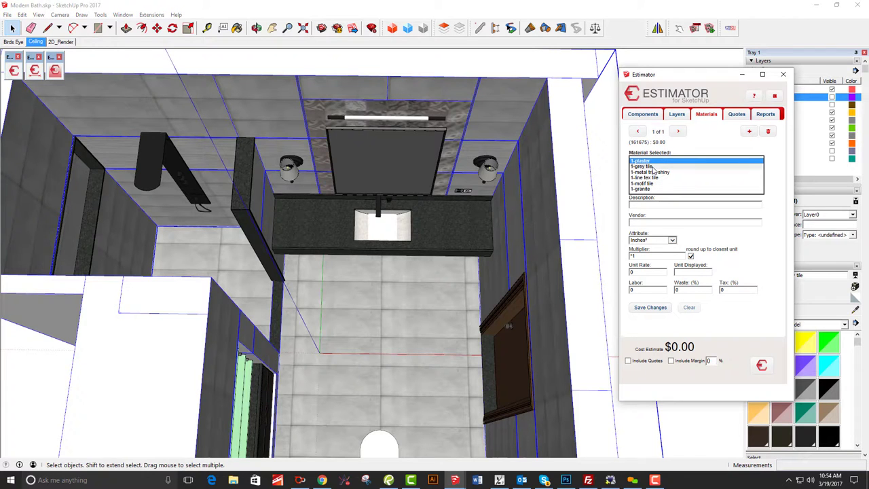
pyautogui.click(653, 170)
pyautogui.moveTo(676, 74); pyautogui.dragTo(636, 60)
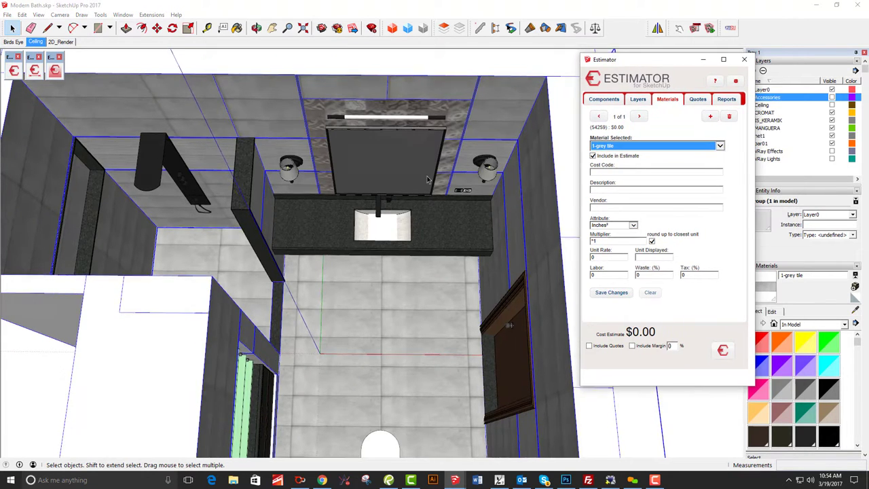
# Step: Assign cost code 5140 - Cer Tile Floor Matls to the grey tile and describe it as Grey Tile Material 12x24
pyautogui.moveTo(428, 180); pyautogui.dragTo(400, 317, button='middle')
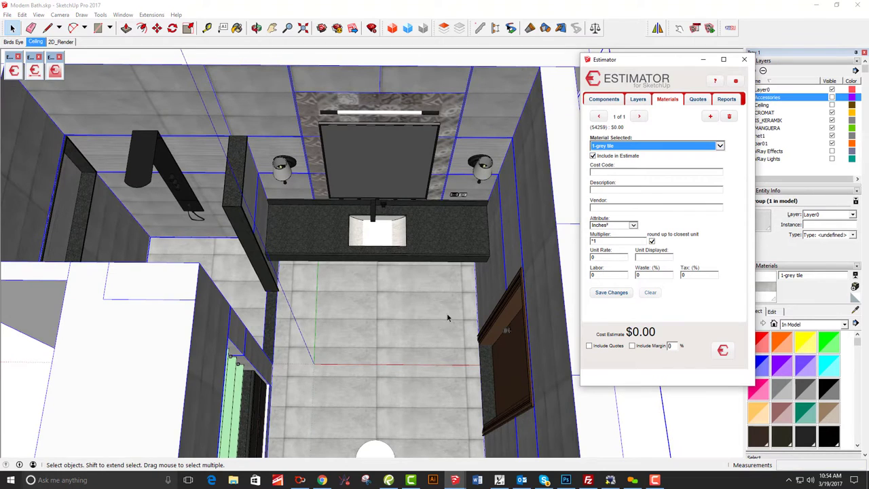
pyautogui.scroll(-2, 301, 247)
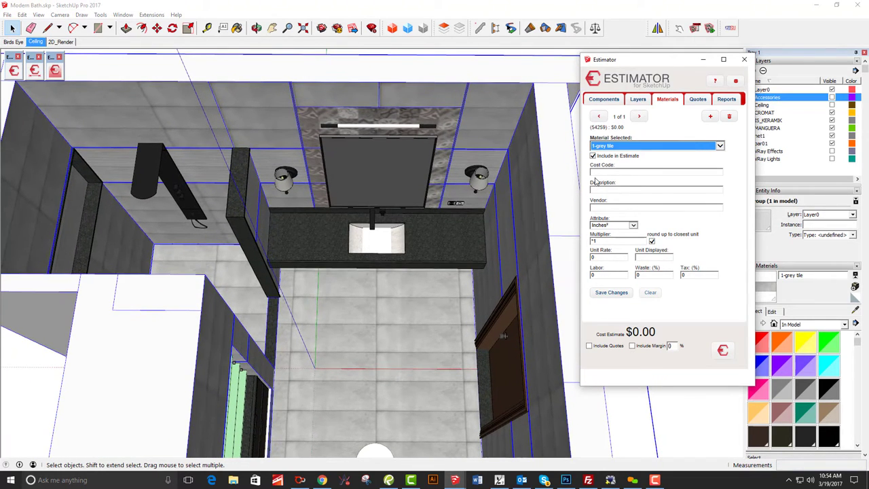
pyautogui.click(599, 173)
pyautogui.write('tile')
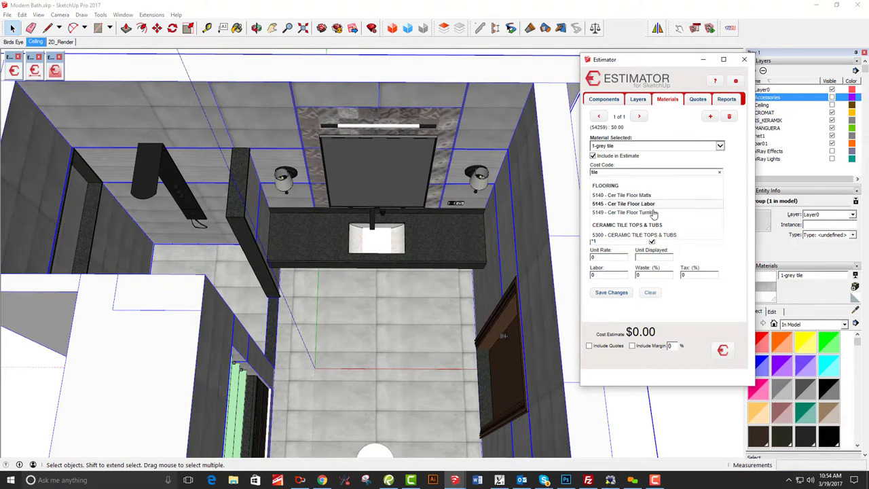
pyautogui.click(630, 195)
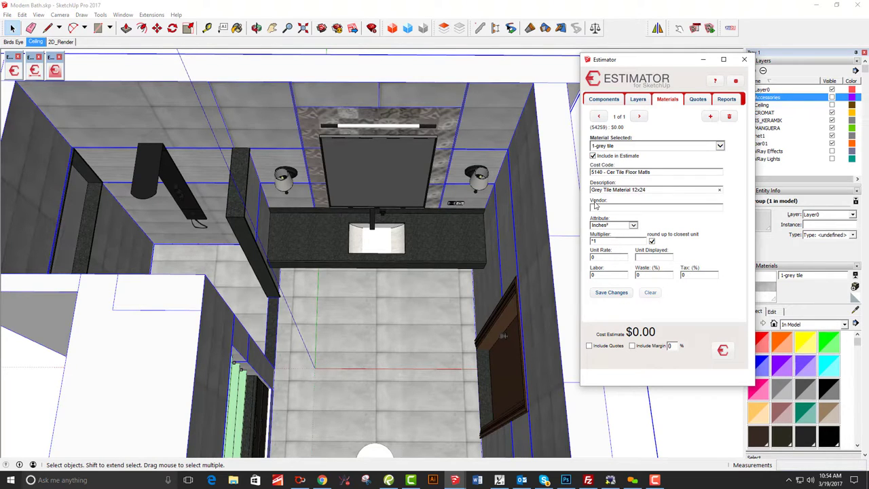
# Step: Set the grey tile material to Feet², unit rate 5, displayed unit SF, waste 10% and tax 5.3%, and save the changes
pyautogui.click(633, 225)
pyautogui.click(608, 217)
pyautogui.click(599, 258)
pyautogui.click(653, 258)
pyautogui.write('SF')
pyautogui.write('10')
pyautogui.click(683, 276)
pyautogui.write('5.3')
pyautogui.click(616, 295)
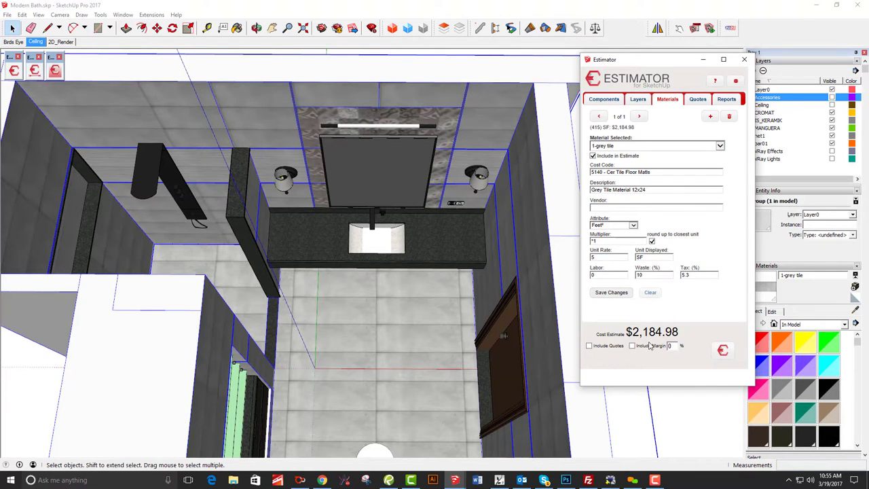
# Step: Add a second estimate entry for 1-grey tile with cost code 5145 - Cer Tile Floor Labor and description Grey Tile Labor
pyautogui.moveTo(466, 331); pyautogui.dragTo(464, 309, button='middle')
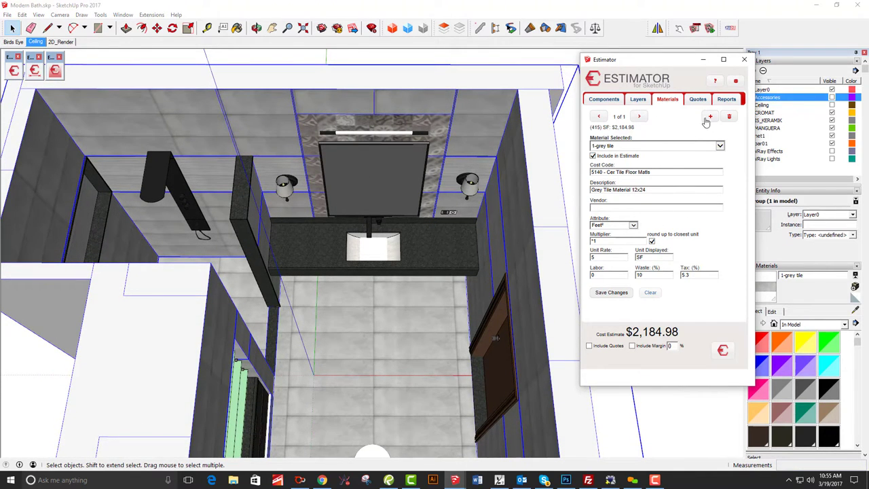
pyautogui.click(708, 118)
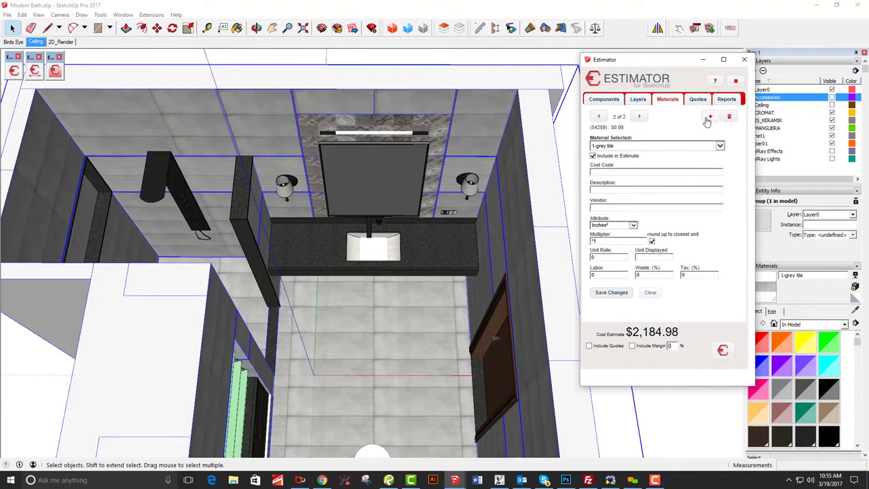
pyautogui.click(613, 172)
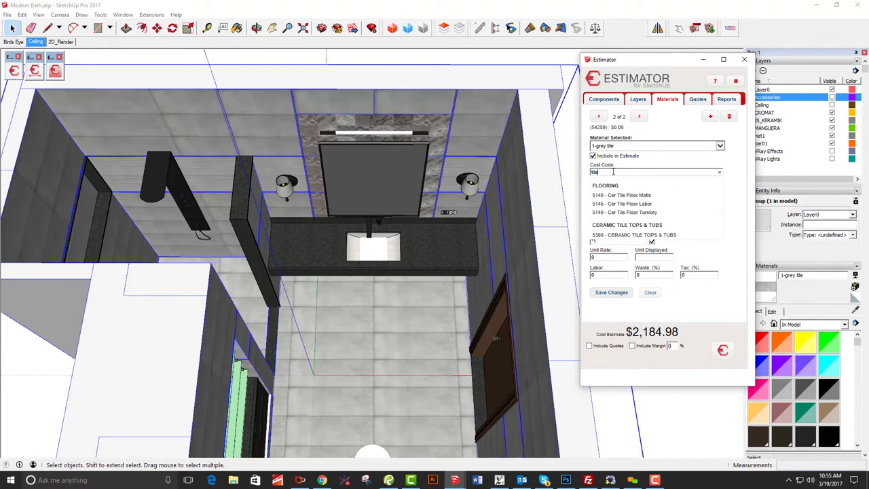
pyautogui.click(645, 203)
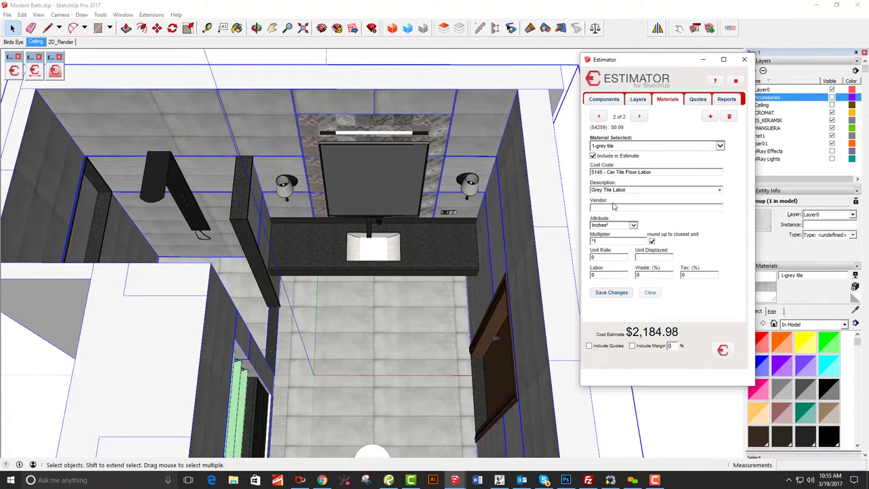
# Step: Set the grey tile labor entry to Feet², unit rate 5, displayed unit SF and waste 10%, and save the changes
pyautogui.click(610, 226)
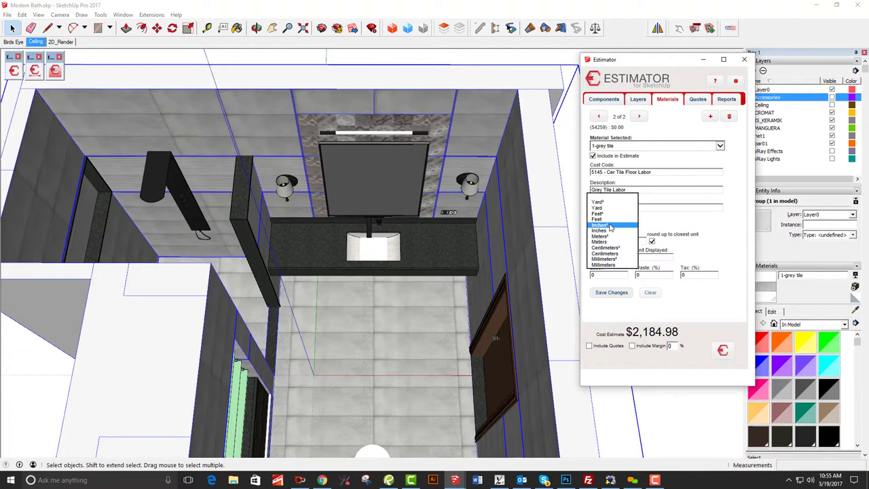
pyautogui.press('Up')
pyautogui.press('Up')
pyautogui.press('Return')
pyautogui.click(613, 257)
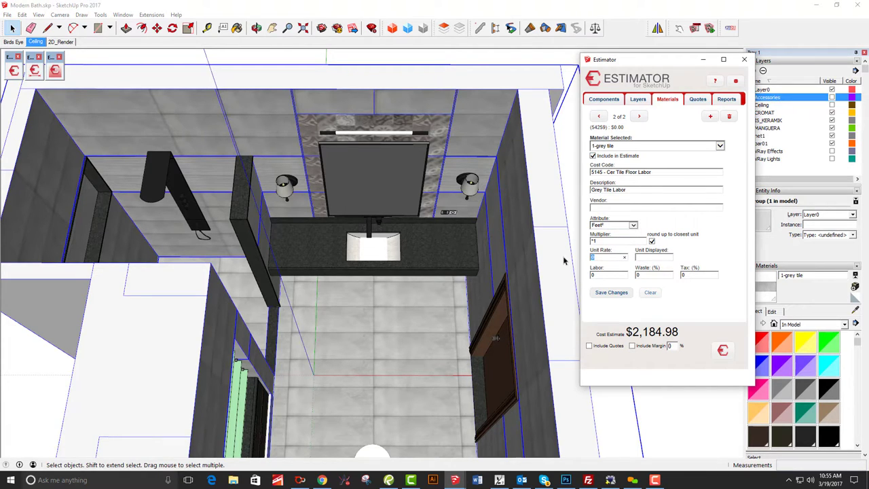
pyautogui.write('5')
pyautogui.click(641, 258)
pyautogui.write('sf')
pyautogui.click(647, 280)
pyautogui.click(640, 275)
pyautogui.write('10')
pyautogui.click(611, 292)
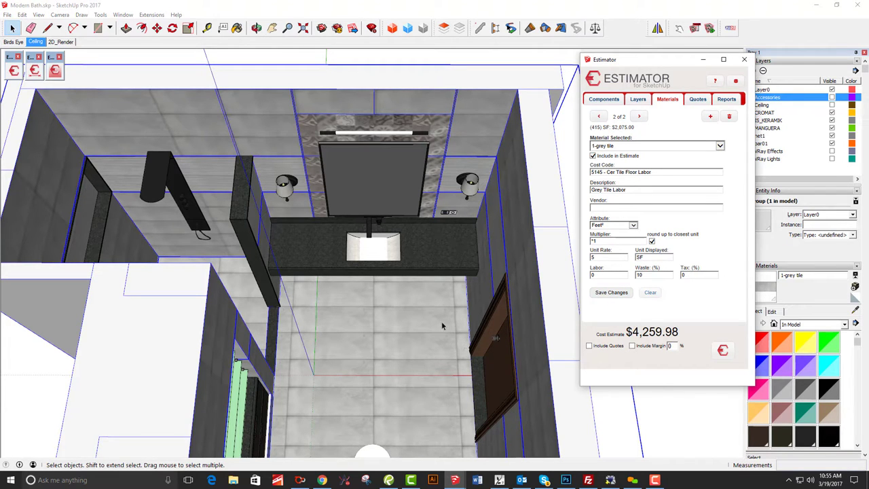
# Step: Sample the patterned tile around the vanity mirror to identify its material name
pyautogui.moveTo(409, 356); pyautogui.dragTo(477, 158, button='middle')
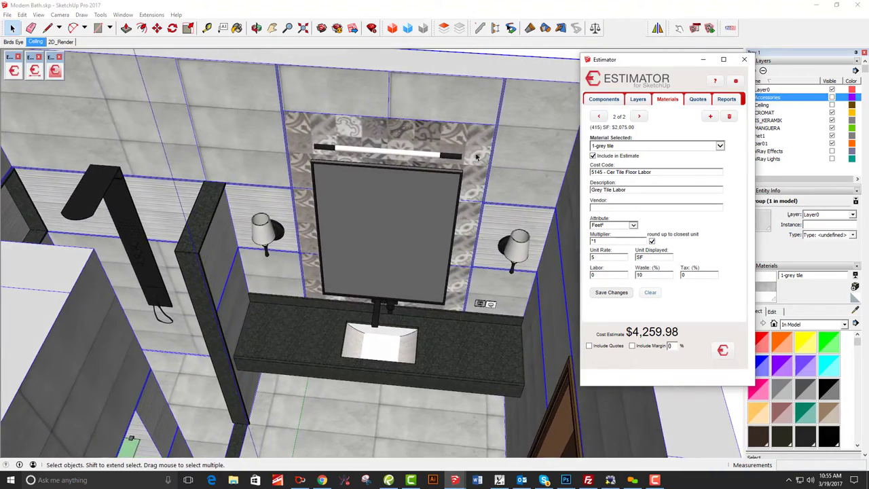
pyautogui.scroll(6, 477, 158)
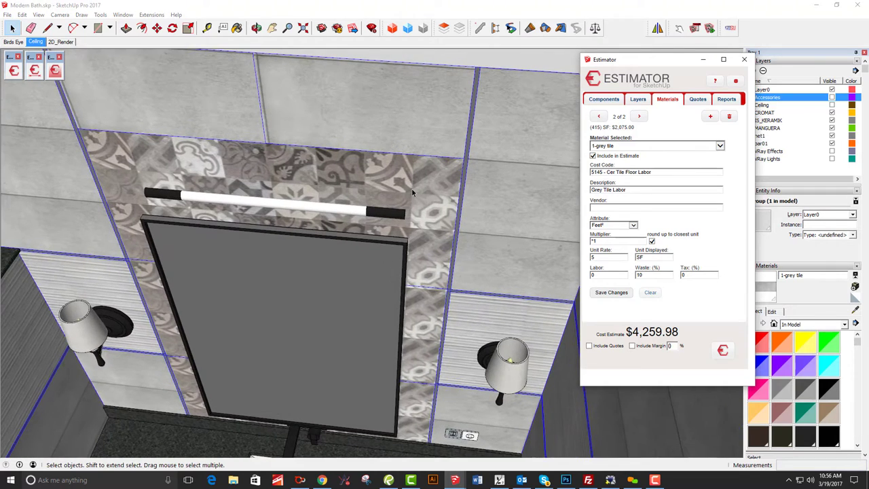
pyautogui.moveTo(412, 192); pyautogui.dragTo(501, 204, button='middle')
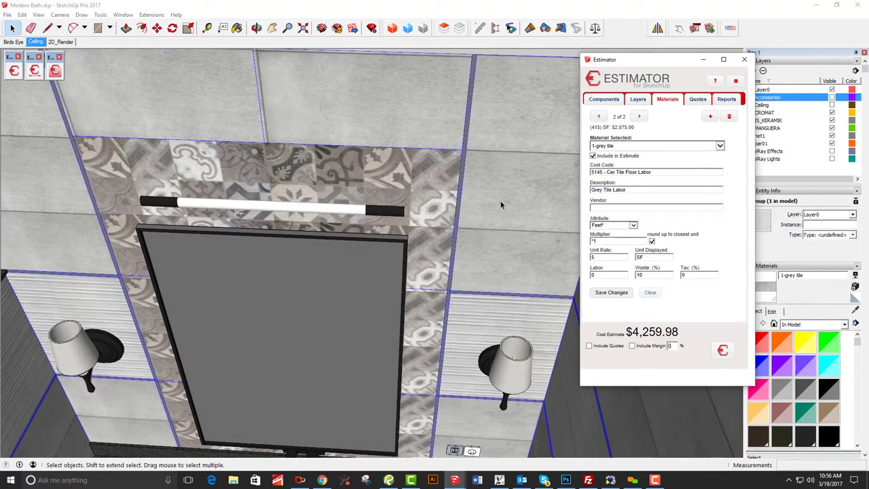
pyautogui.click(855, 287)
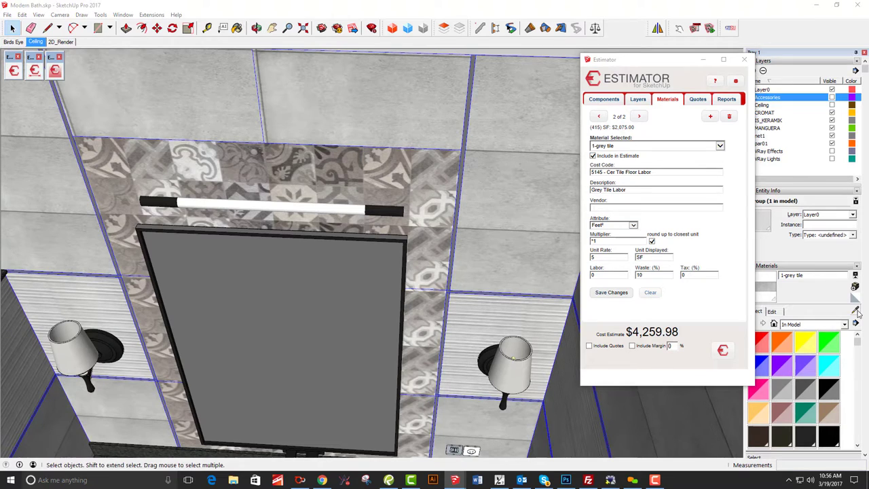
pyautogui.click(258, 183)
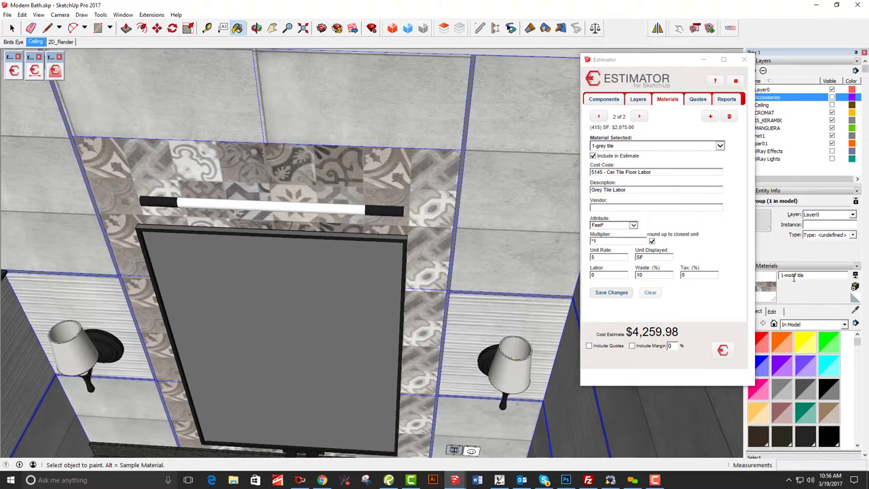
pyautogui.press('space')
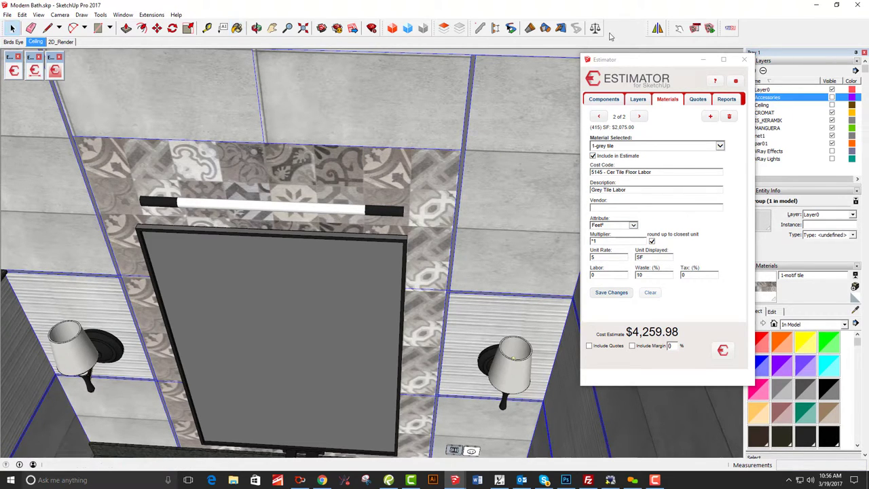
# Step: Assign cost code 5140 - Cer Tile Floor Matls to 1-motif tile and describe it as Decorative Tile
pyautogui.click(650, 148)
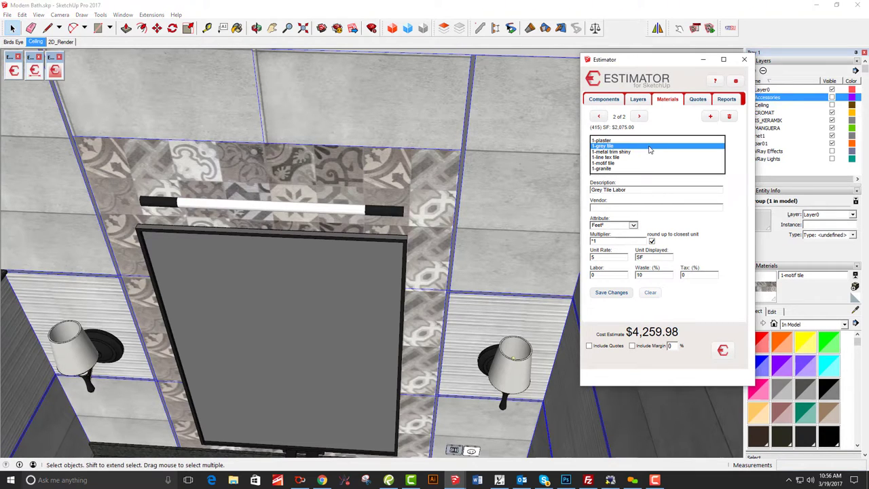
pyautogui.click(614, 165)
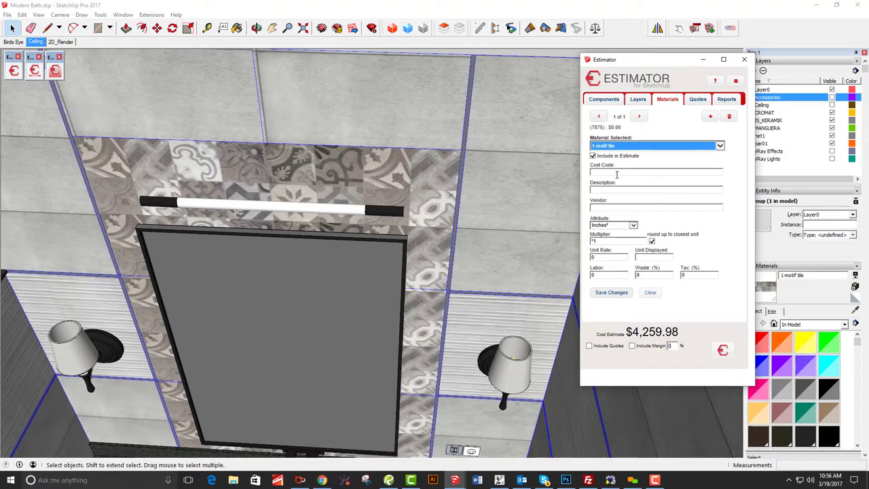
pyautogui.click(618, 173)
pyautogui.write('tile')
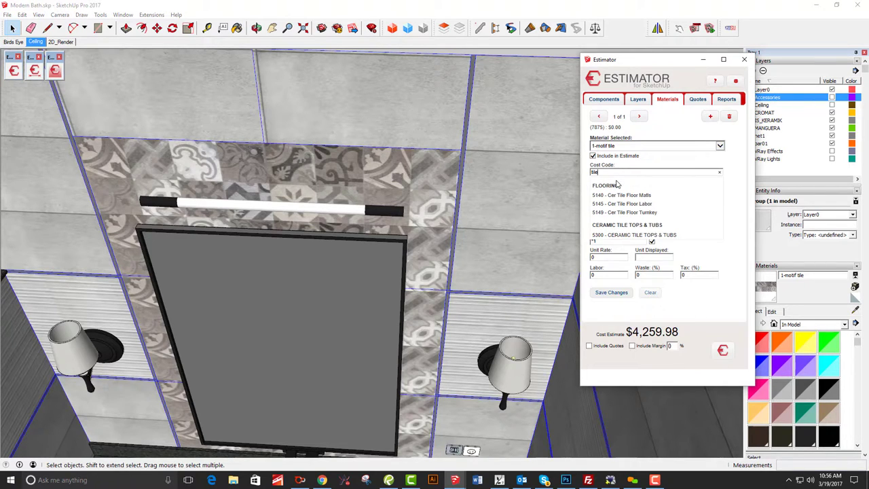
pyautogui.click(637, 197)
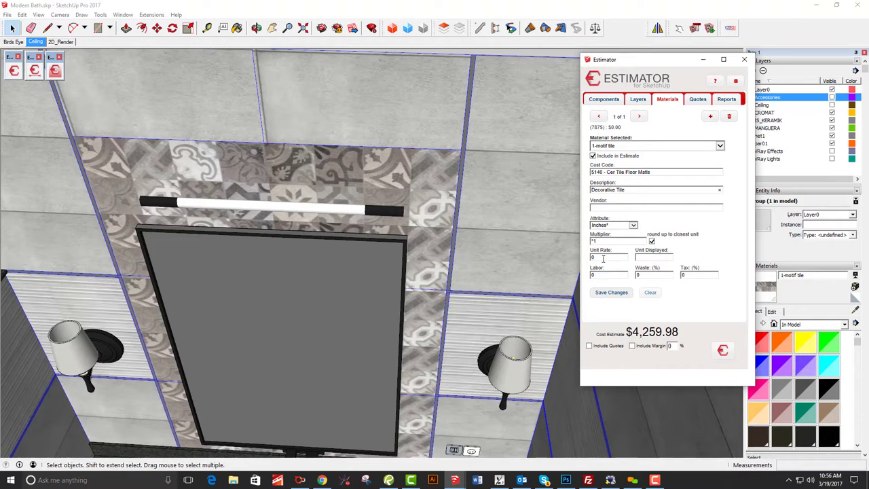
# Step: Set the decorative tile material to Feet², unit rate 15, displayed unit SF, waste 10% and tax 5.3%, and save the changes
pyautogui.click(633, 225)
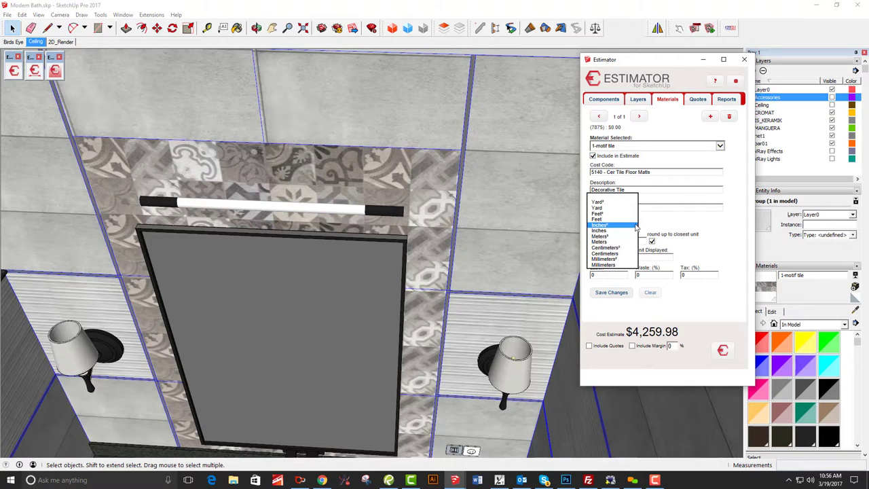
pyautogui.click(604, 213)
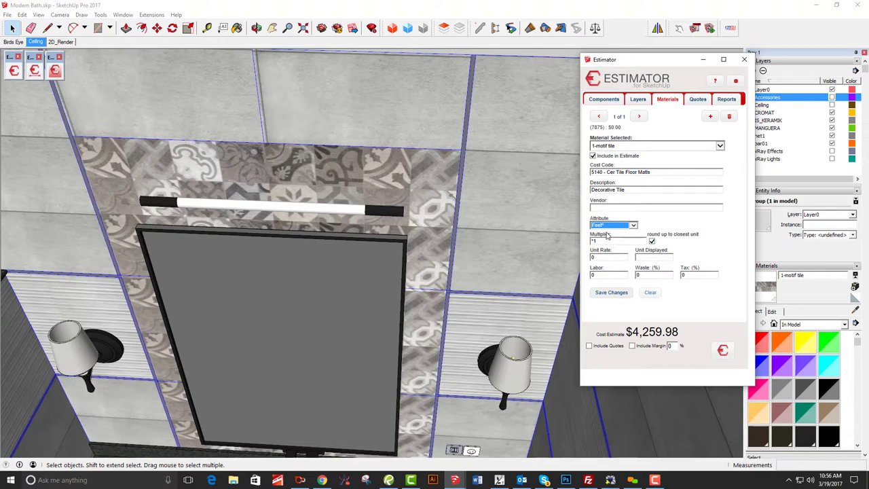
pyautogui.click(604, 257)
pyautogui.click(644, 259)
pyautogui.click(643, 304)
pyautogui.click(637, 275)
pyautogui.write('10')
pyautogui.click(685, 274)
pyautogui.write('5.3')
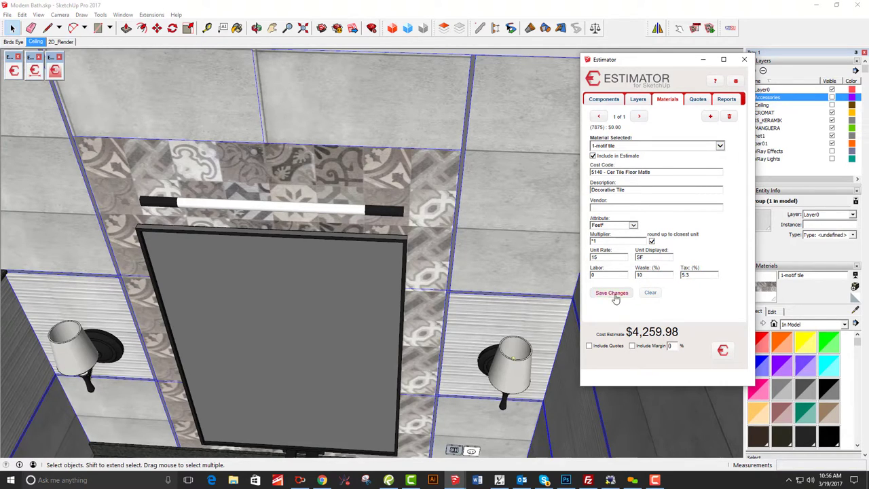
pyautogui.click(612, 293)
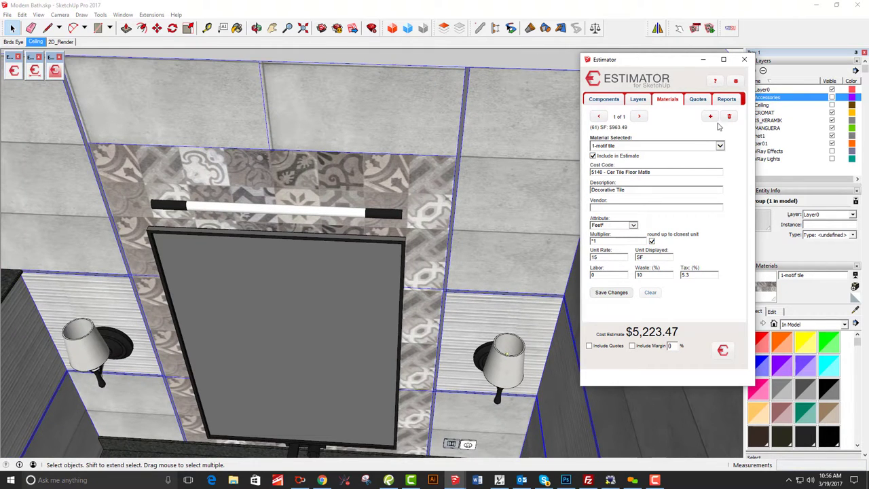
# Step: Add a second estimate entry for 1-motif tile with cost code 5145 - Cer Tile Floor Labor and description Decorative Tile Labor
pyautogui.click(710, 116)
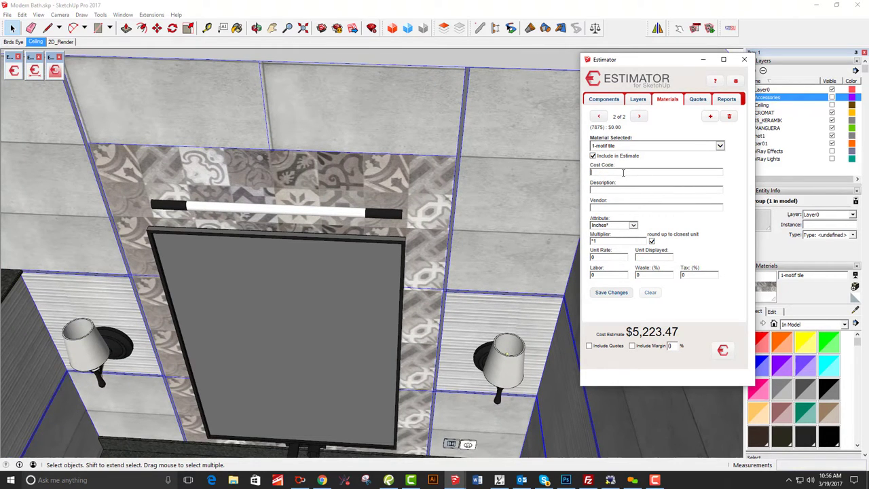
pyautogui.click(623, 173)
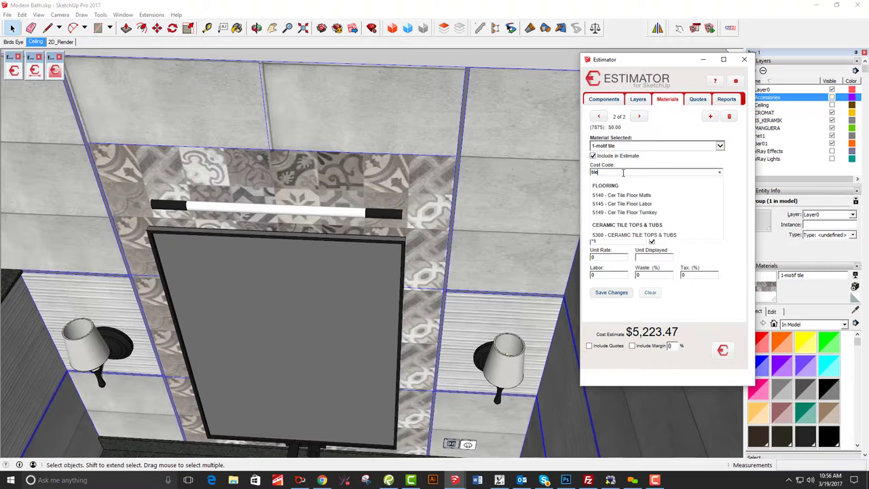
pyautogui.click(647, 212)
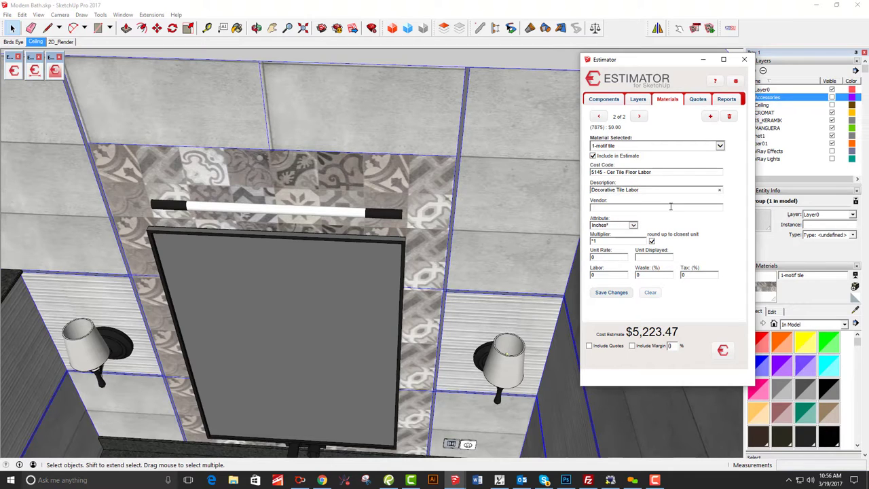
# Step: Set the decorative tile labor entry to Feet², unit rate 5, displayed unit SF and waste 10%, and save the changes
pyautogui.click(633, 225)
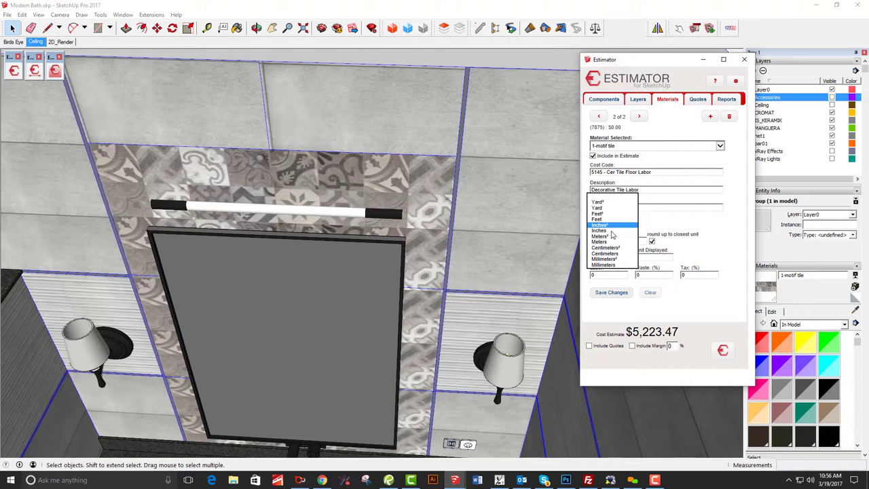
pyautogui.click(605, 217)
pyautogui.press('Down')
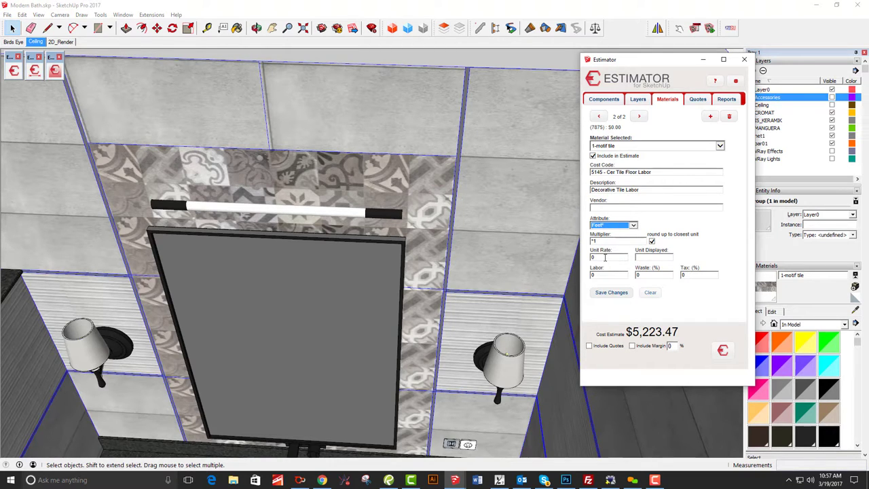
pyautogui.click(605, 257)
pyautogui.write('5')
pyautogui.click(656, 258)
pyautogui.write('SF')
pyautogui.write('10')
pyautogui.click(611, 292)
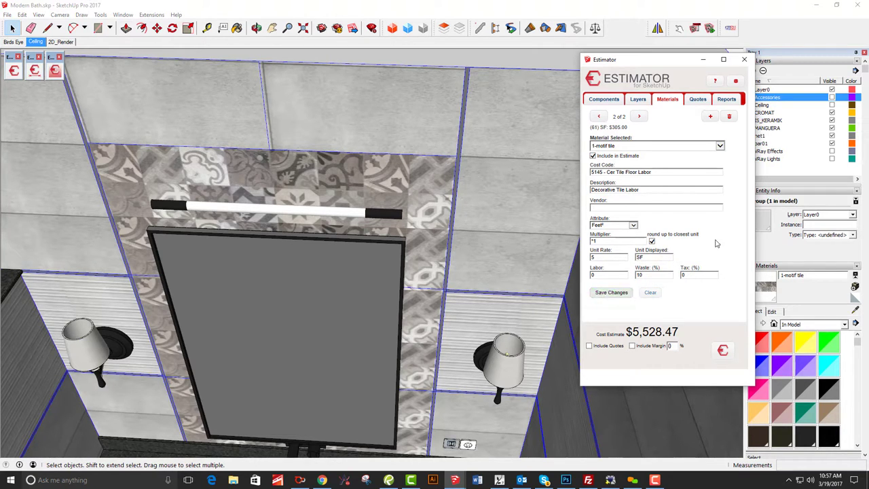
# Step: Generate the HTML report of the estimate, review its flooring line items and close it
pyautogui.click(726, 100)
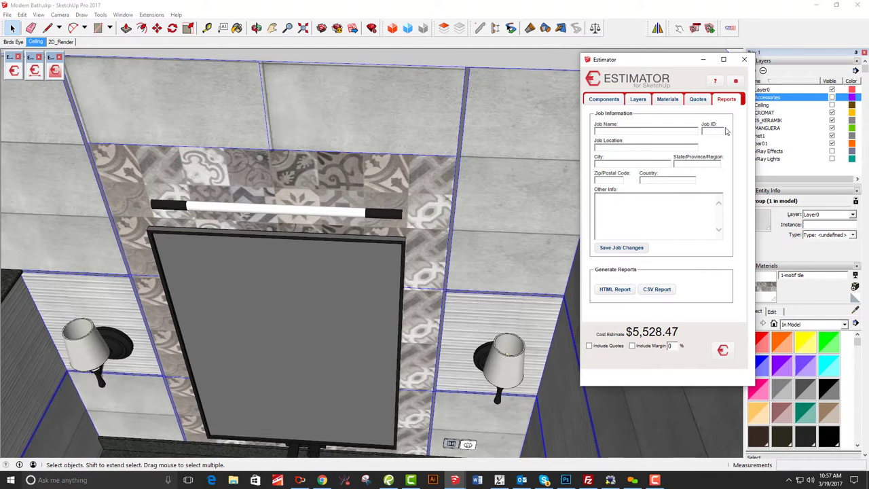
pyautogui.click(612, 290)
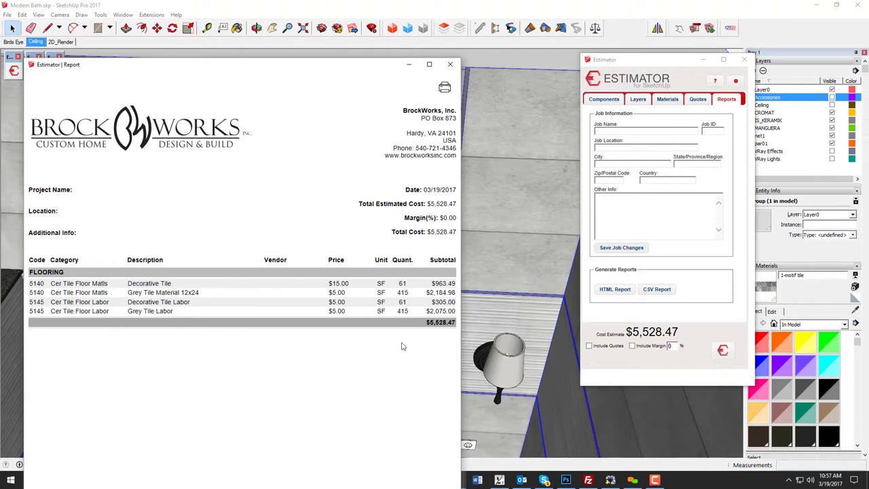
pyautogui.click(450, 63)
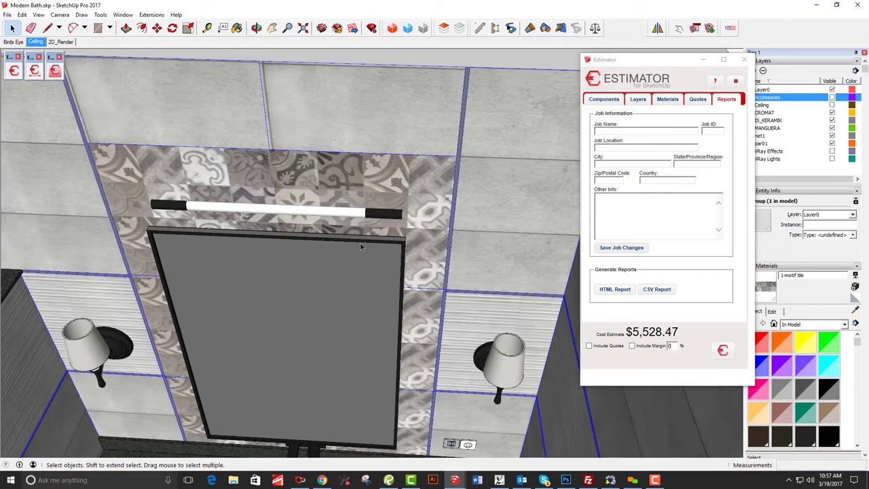
# Step: Sample the line-textured tile on the partition wall beside the vanity to identify its material name
pyautogui.moveTo(447, 246)
pyautogui.mouseDown(button='middle')
pyautogui.moveTo(249, 317)
pyautogui.moveTo(116, 308)
pyautogui.moveTo(383, 280)
pyautogui.mouseUp(button='middle')
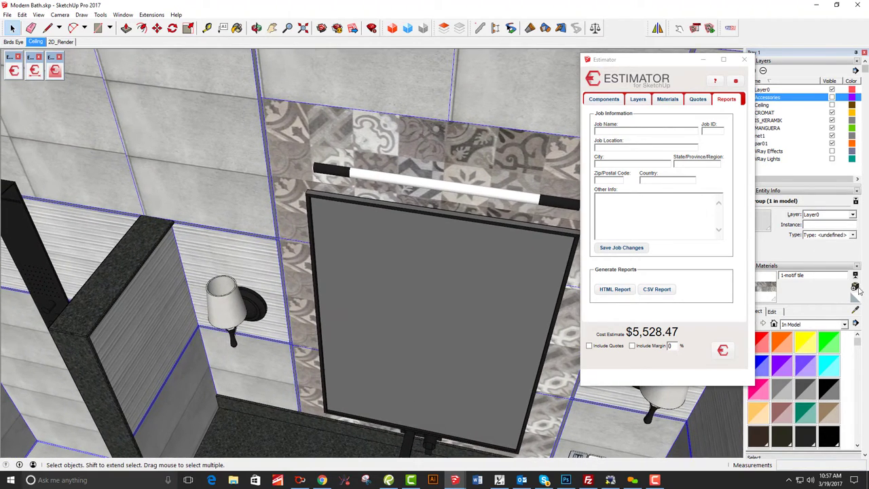
pyautogui.click(857, 310)
pyautogui.click(150, 325)
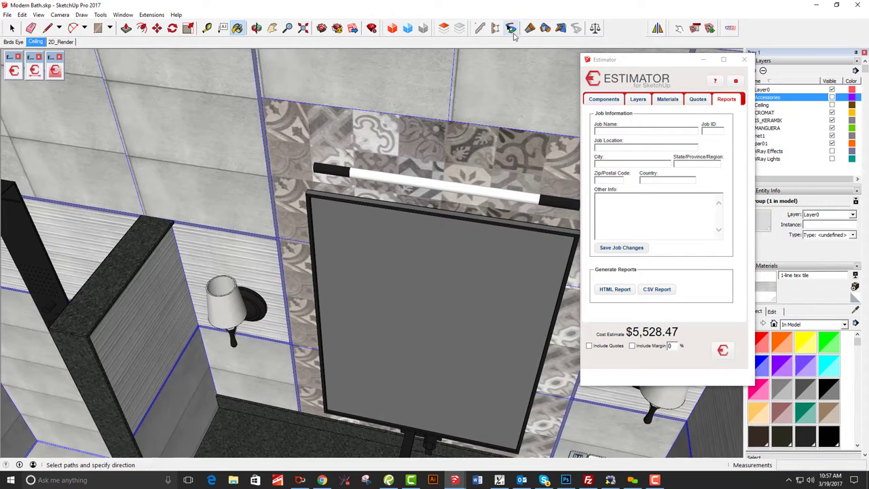
pyautogui.press('space')
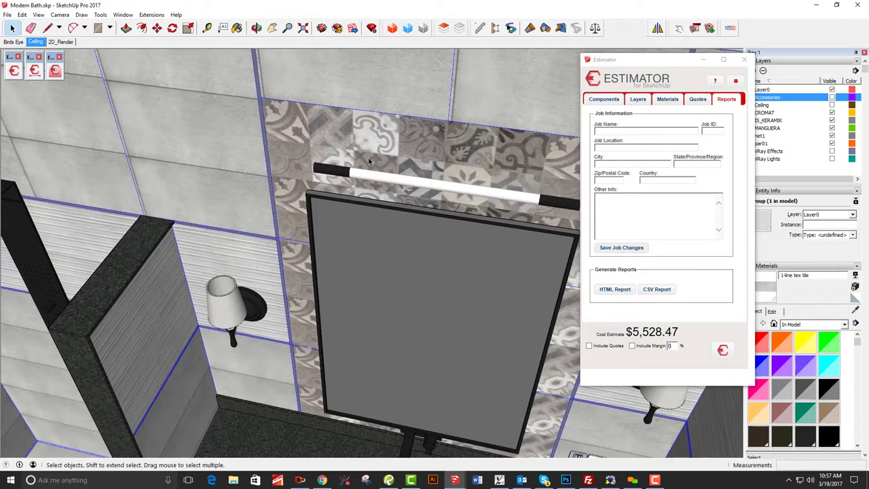
# Step: Assign cost code 5140 - Cer Tile Floor Matls to 1-line tex tile and describe it as Textured Tile
pyautogui.click(669, 100)
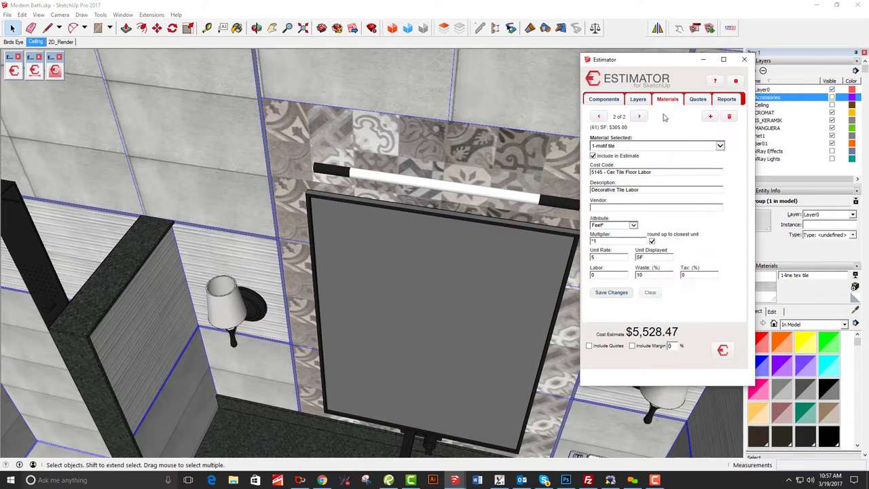
pyautogui.click(641, 146)
pyautogui.click(610, 140)
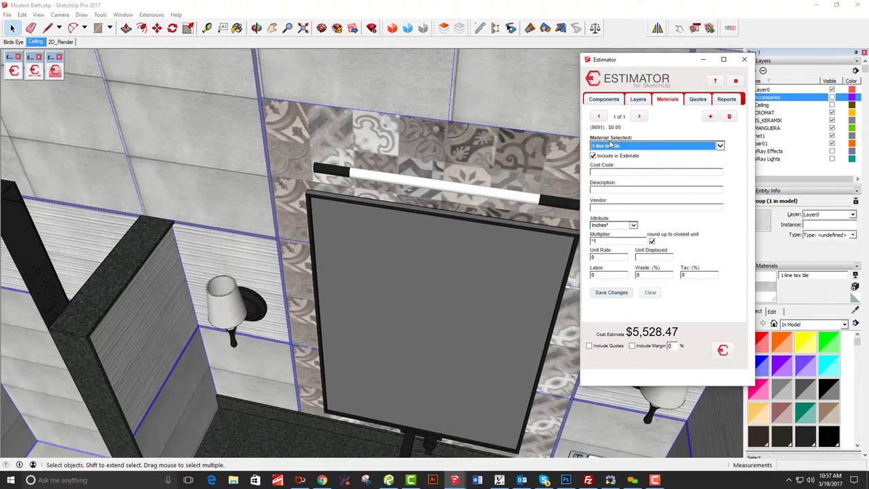
pyautogui.click(615, 172)
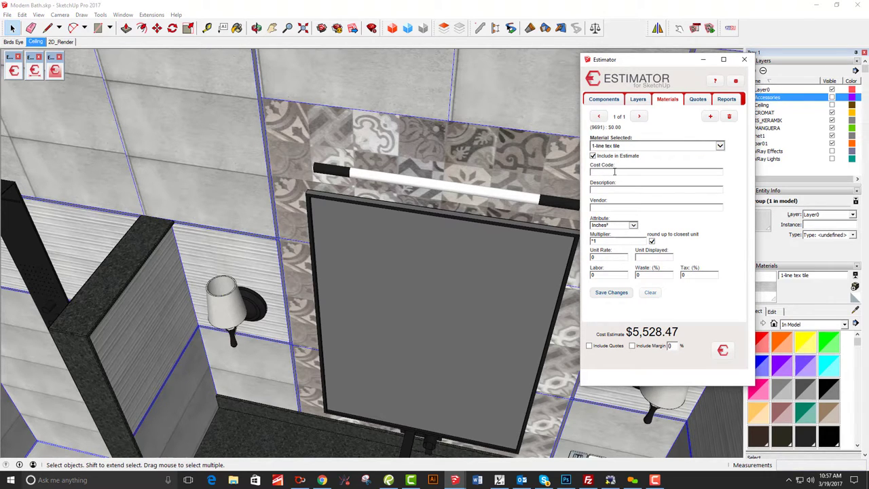
pyautogui.write('tile')
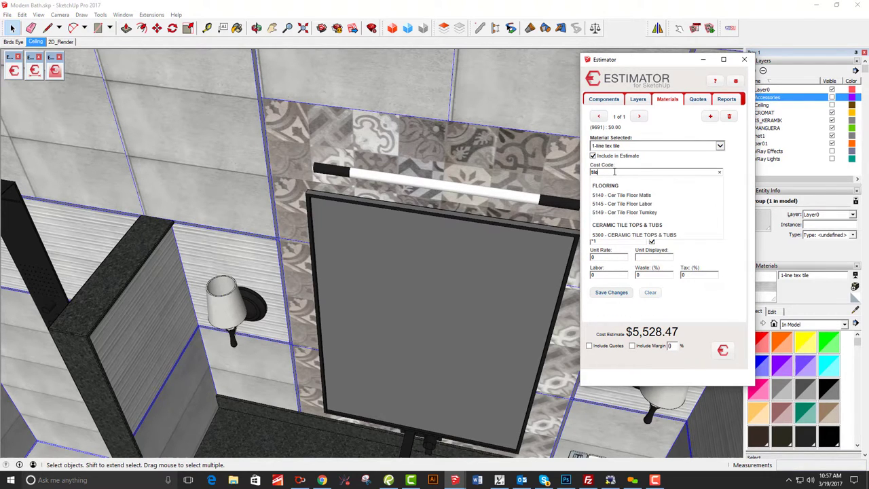
pyautogui.click(641, 195)
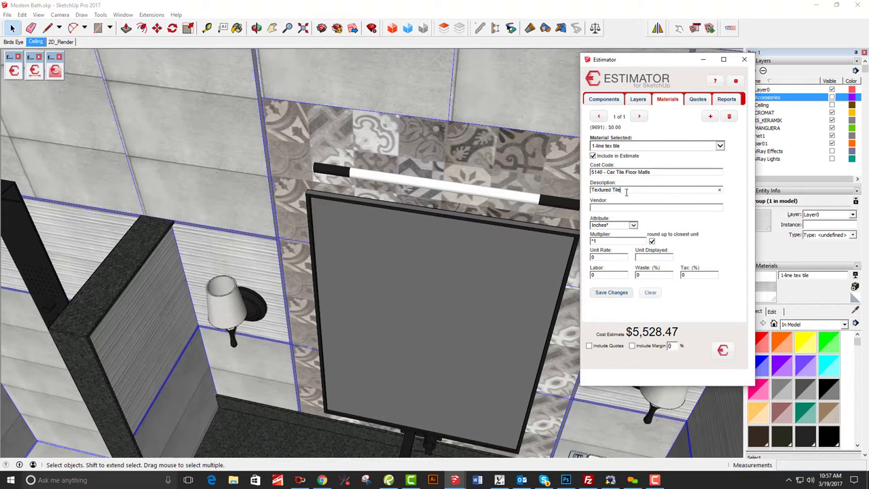
# Step: Set the textured tile material entry to Feet², unit rate 10, displayed unit SF, waste 10% and tax 5.3%, and save the changes
pyautogui.click(613, 225)
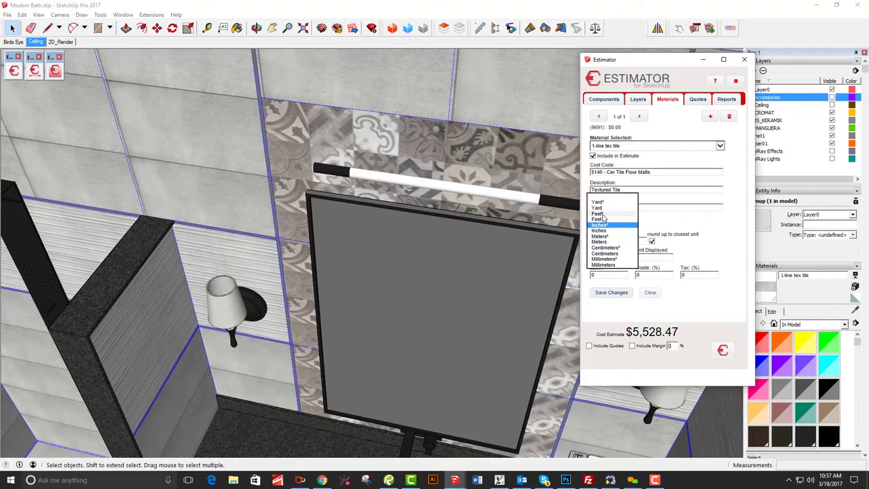
pyautogui.click(605, 229)
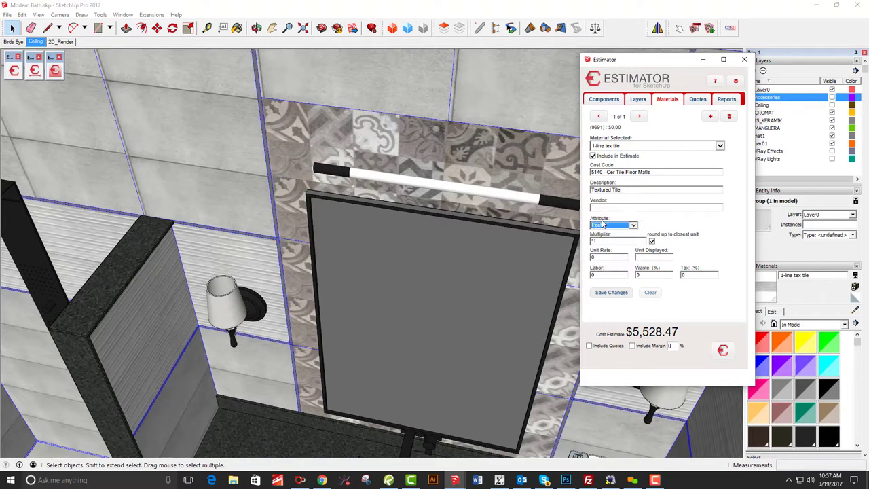
pyautogui.click(600, 256)
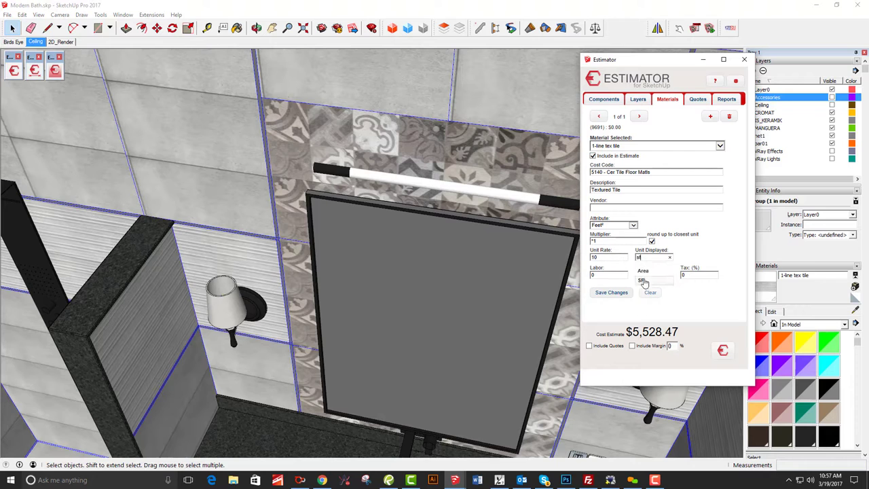
pyautogui.write('SF')
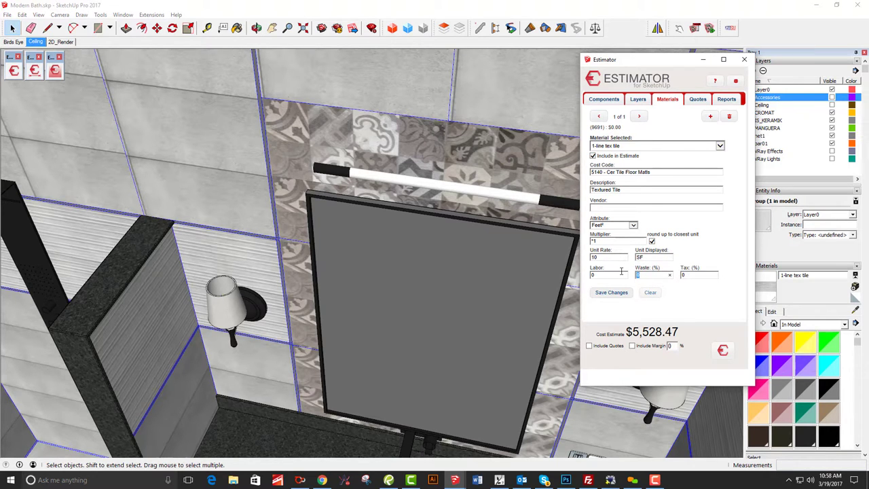
pyautogui.write('10')
pyautogui.press('Tab')
pyautogui.click(608, 292)
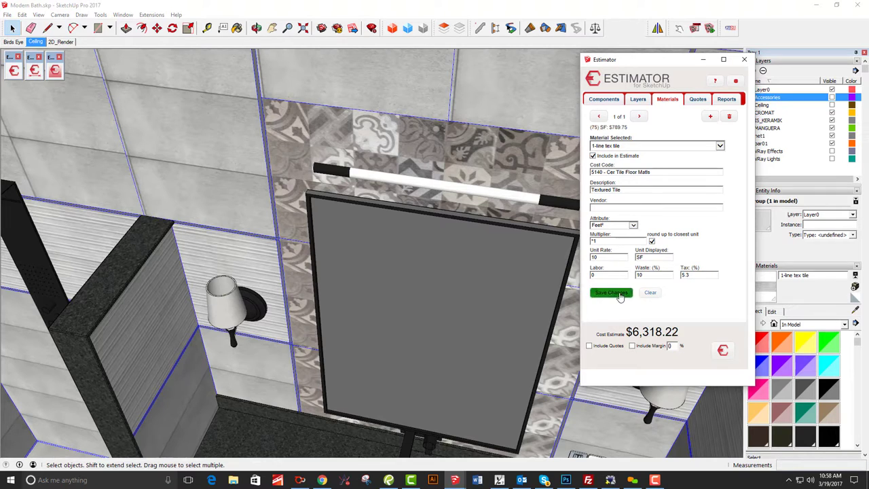
# Step: Add a second 1-line tex tile entry with cost code 5145 - Cer Tile Floor Labor and describe it as Textured Tile Labor
pyautogui.click(711, 116)
pyautogui.click(631, 173)
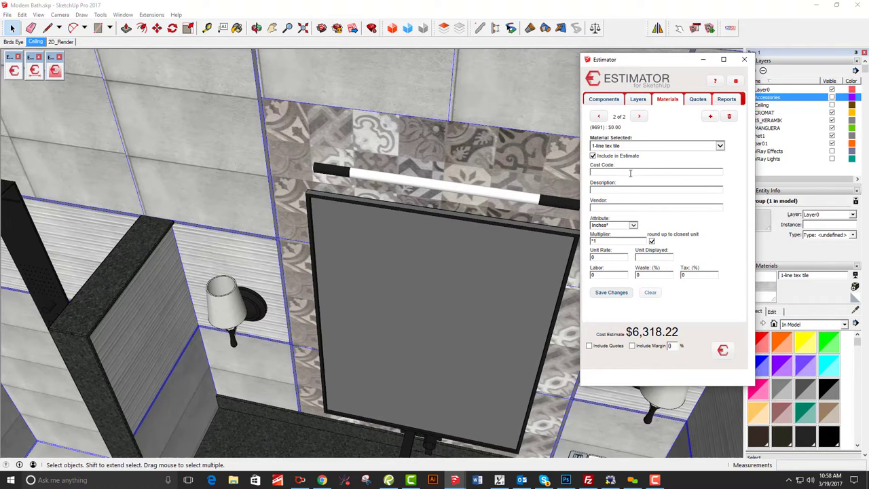
pyautogui.write('tile')
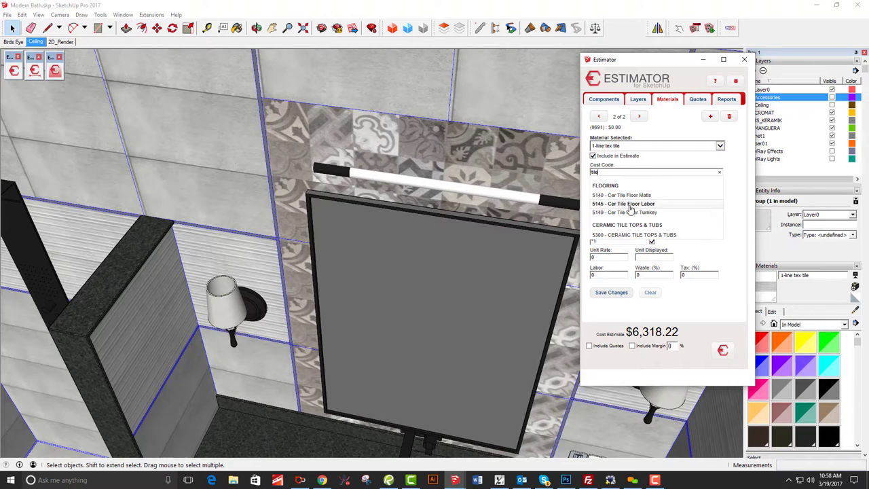
pyautogui.click(623, 203)
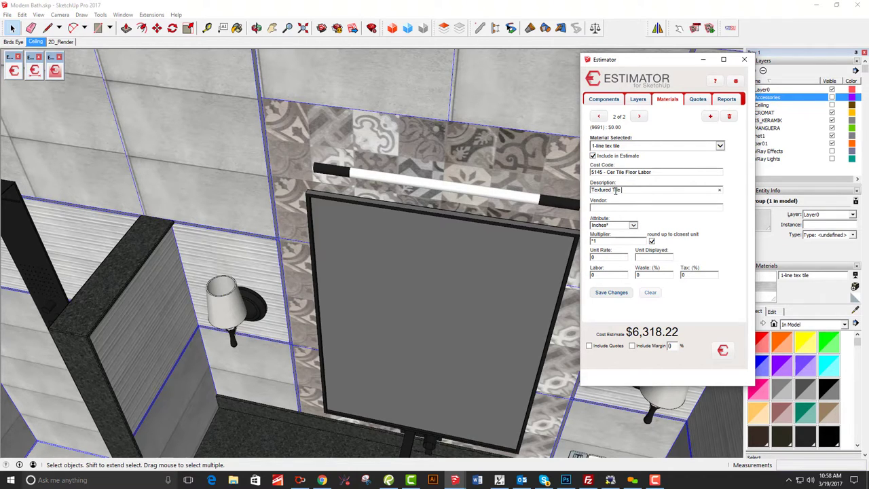
# Step: Set the textured tile labor entry to Feet², unit rate 5, displayed unit SF and waste 10%, and save the changes
pyautogui.click(633, 225)
pyautogui.click(602, 231)
pyautogui.moveTo(599, 257); pyautogui.dragTo(577, 255)
pyautogui.write('5SF')
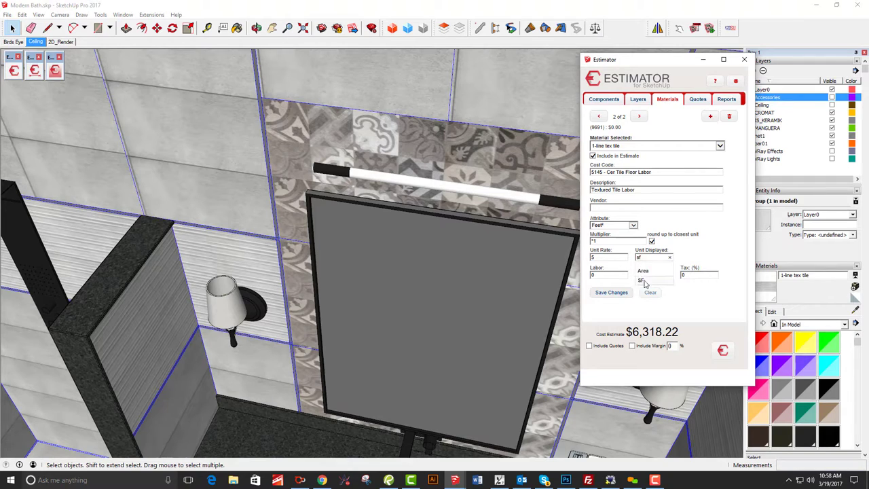
pyautogui.click(611, 292)
pyautogui.write('10')
pyautogui.click(611, 292)
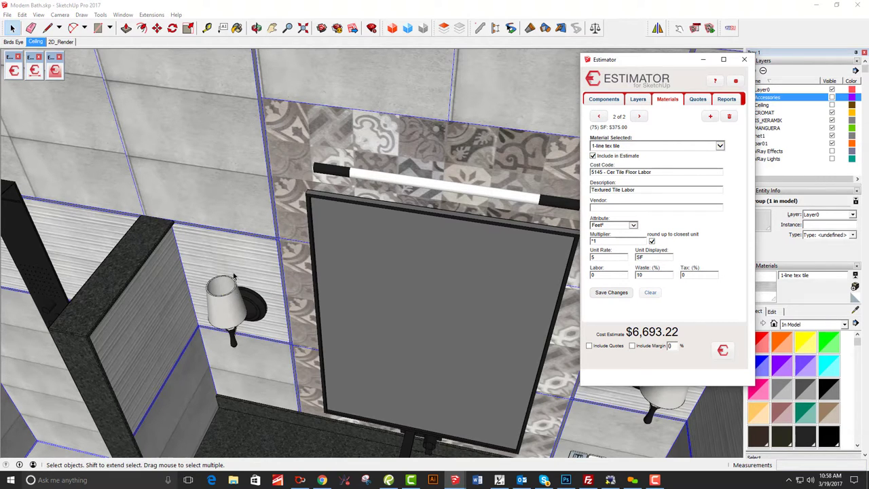
# Step: Start the Takeoff Length tool, place its window clear of the vanity wall and review the available collections
pyautogui.moveTo(264, 110)
pyautogui.mouseDown(button='middle')
pyautogui.moveTo(343, 188)
pyautogui.moveTo(326, 179)
pyautogui.moveTo(363, 204)
pyautogui.moveTo(371, 237)
pyautogui.moveTo(358, 394)
pyautogui.moveTo(465, 131)
pyautogui.moveTo(392, 142)
pyautogui.moveTo(221, 111)
pyautogui.mouseUp(button='middle')
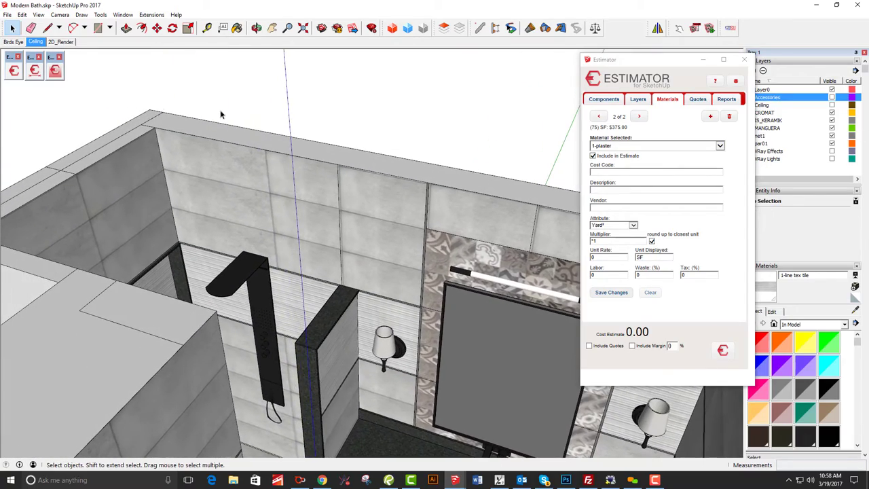
pyautogui.moveTo(326, 241); pyautogui.dragTo(274, 171, button='middle')
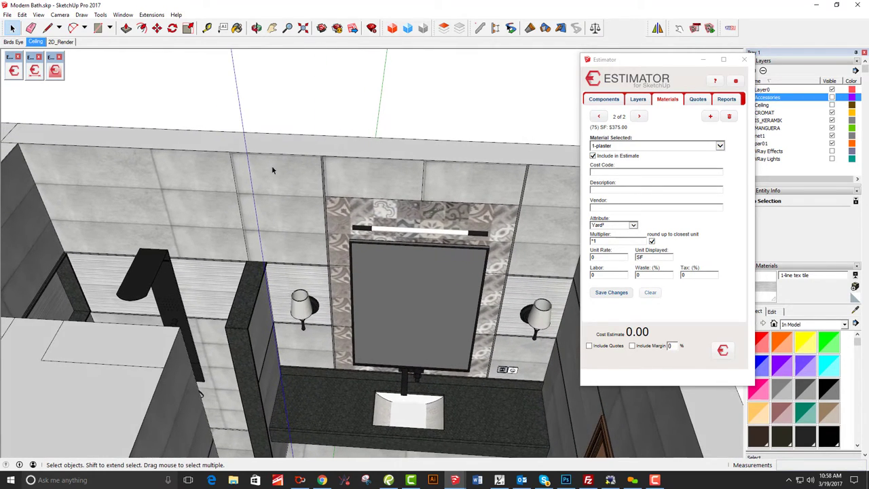
pyautogui.click(34, 71)
pyautogui.moveTo(744, 117); pyautogui.dragTo(133, 77)
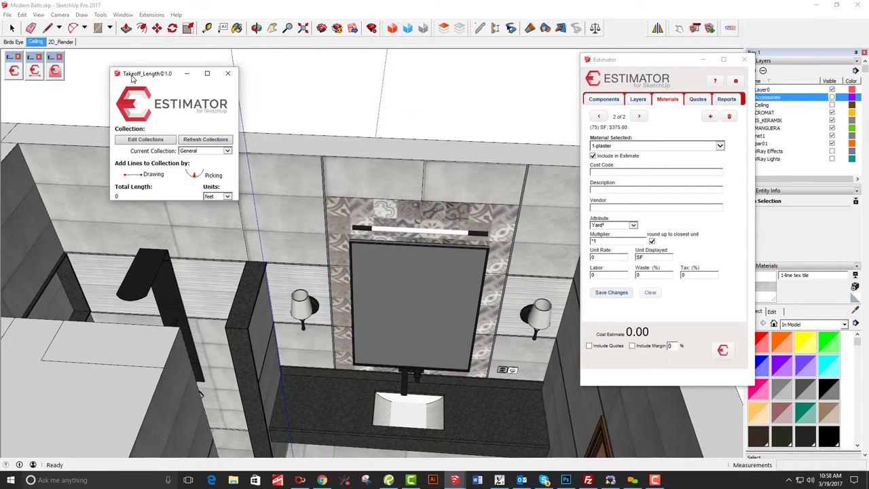
pyautogui.click(228, 151)
pyautogui.moveTo(228, 182); pyautogui.dragTo(232, 206)
pyautogui.click(176, 121)
# Step: Add a Pencil tile strip entry at the end of the Walls group in the takeoff collections file, save it and close the file
pyautogui.click(157, 142)
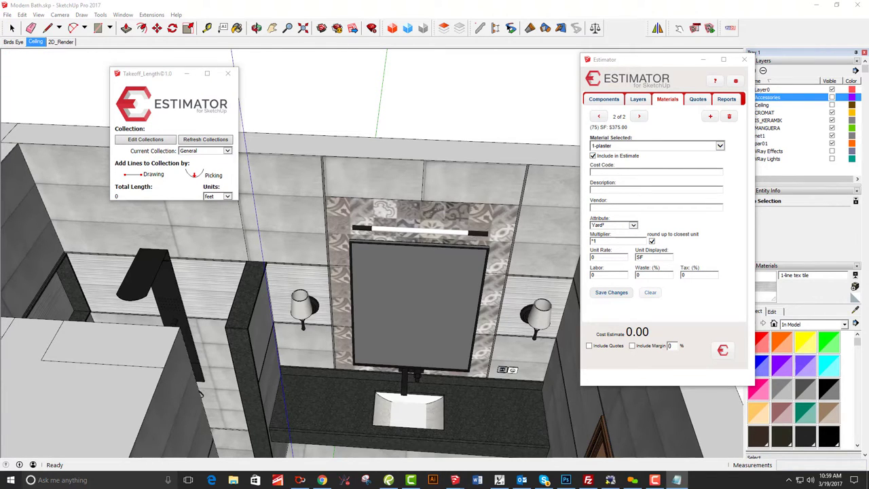
pyautogui.moveTo(0, 95); pyautogui.dragTo(494, 57)
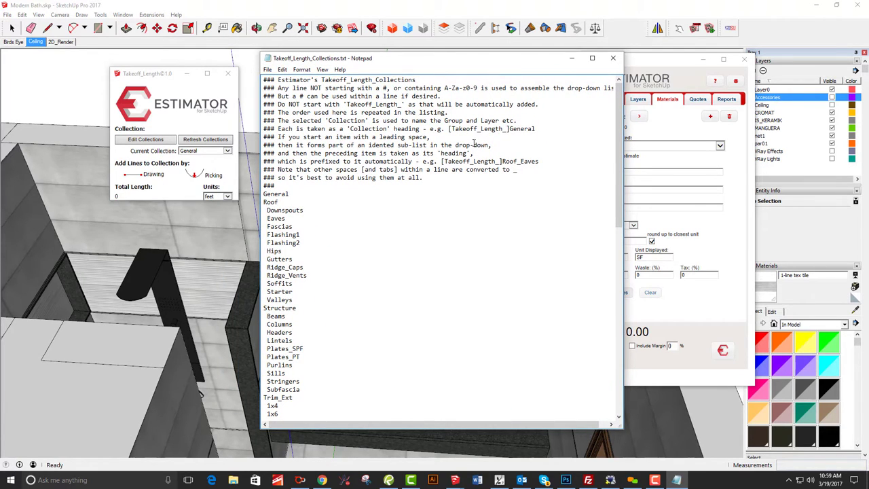
pyautogui.scroll(-12, 333, 203)
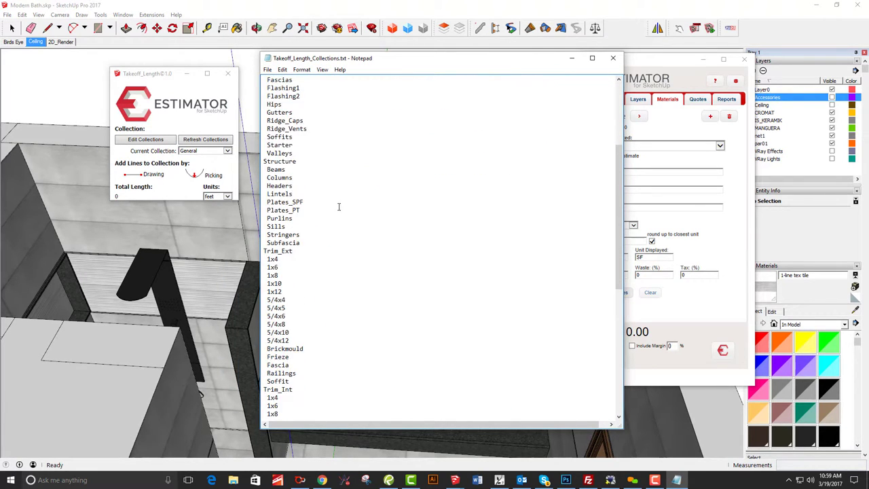
pyautogui.scroll(-6, 342, 206)
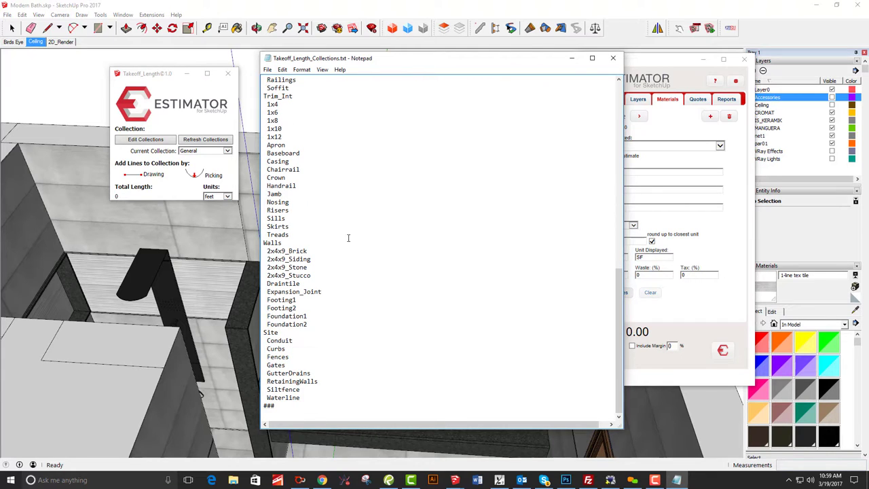
pyautogui.scroll(3, 306, 326)
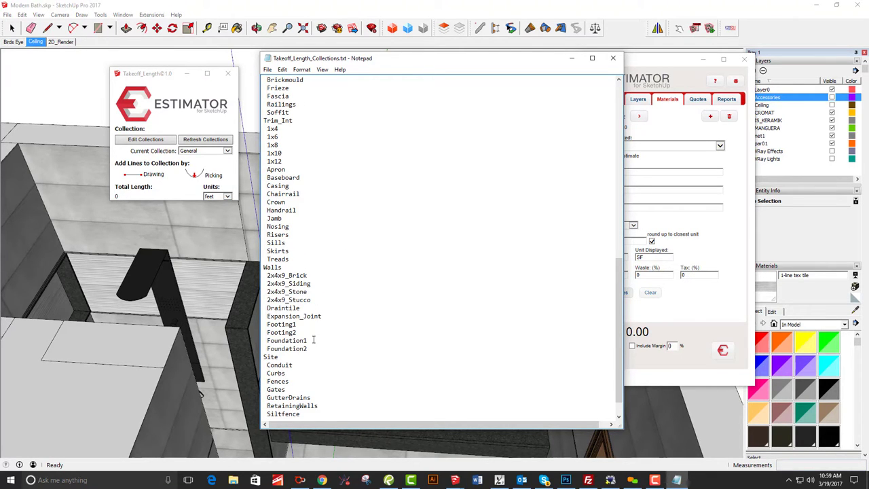
pyautogui.click(374, 347)
pyautogui.press('Return')
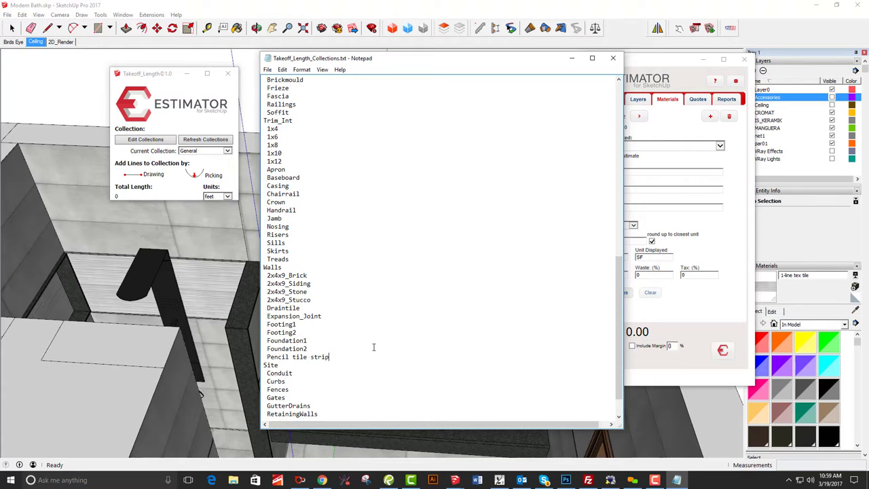
pyautogui.click(267, 69)
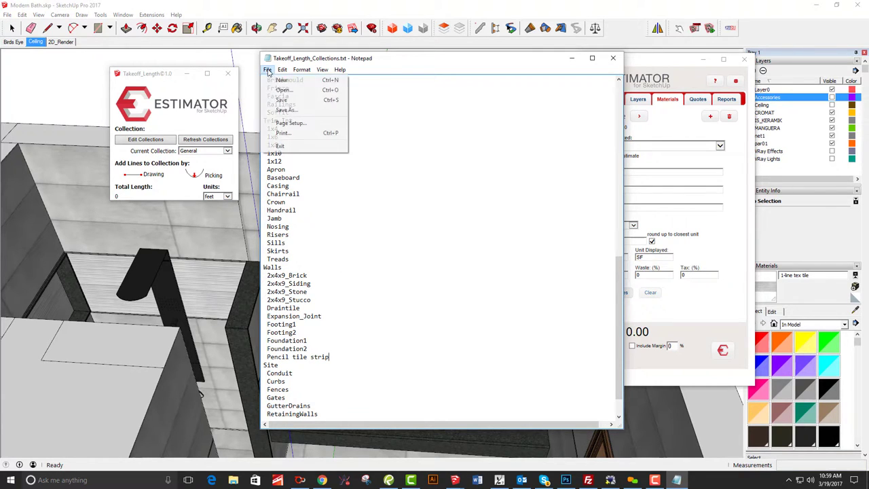
pyautogui.click(285, 111)
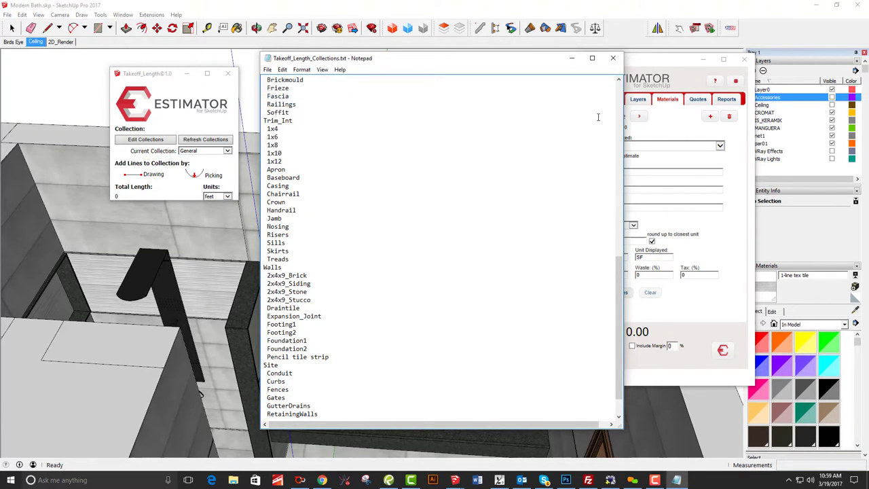
pyautogui.click(612, 59)
# Step: Refresh the takeoff collections and make Pencil_tile_strip the current collection
pyautogui.click(206, 140)
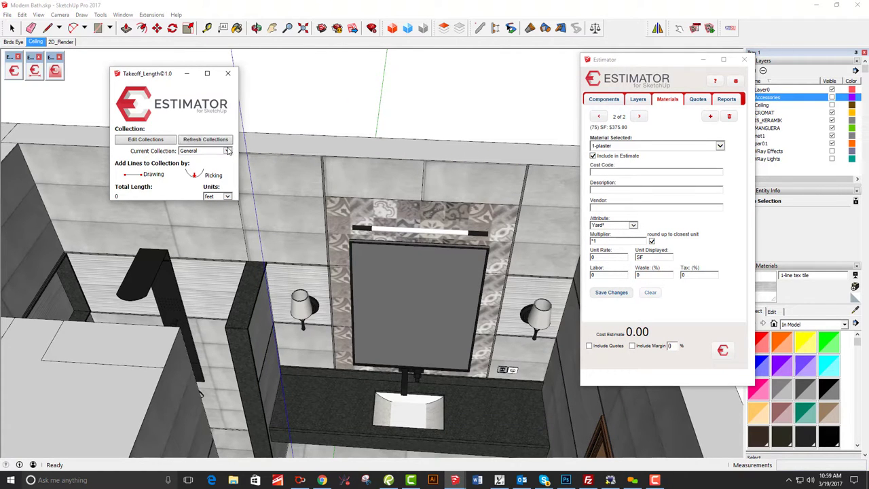
pyautogui.click(230, 155)
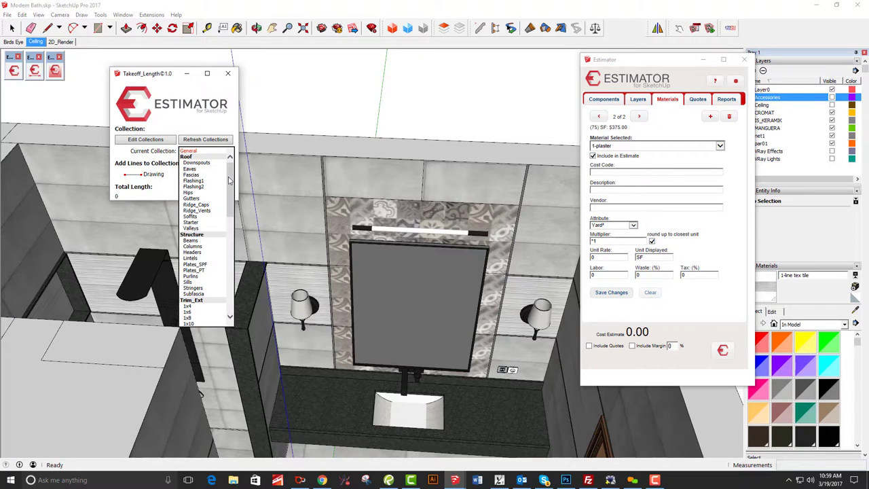
pyautogui.moveTo(229, 178); pyautogui.dragTo(228, 278)
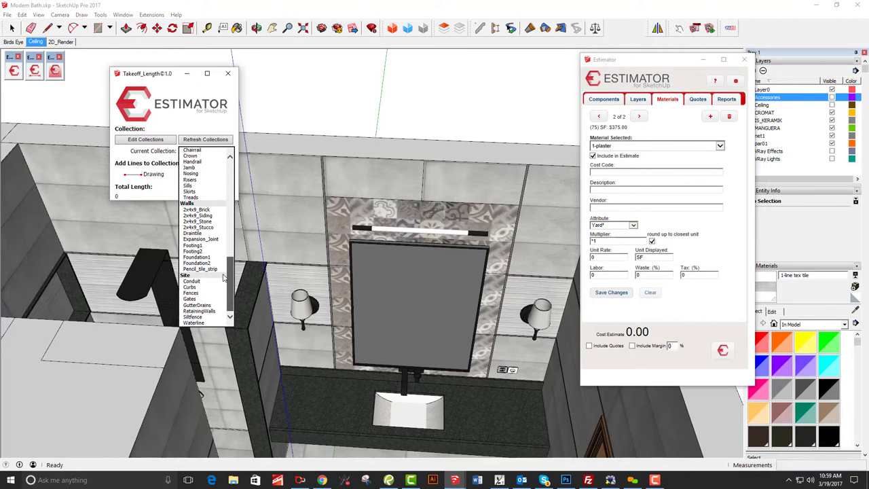
pyautogui.click(200, 269)
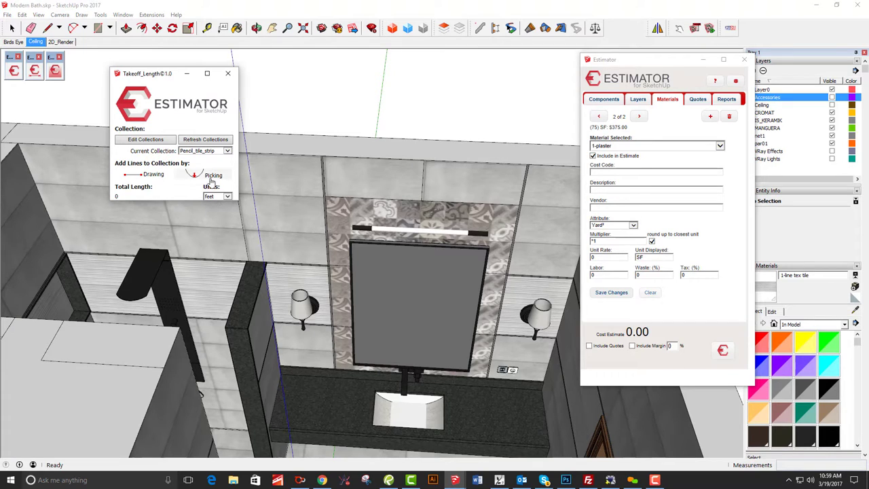
# Step: Add the vertical strip edges between the grey wall tile and the decorative tile beside the mirror to the collection by picking
pyautogui.click(204, 178)
pyautogui.click(196, 173)
pyautogui.scroll(6, 309, 201)
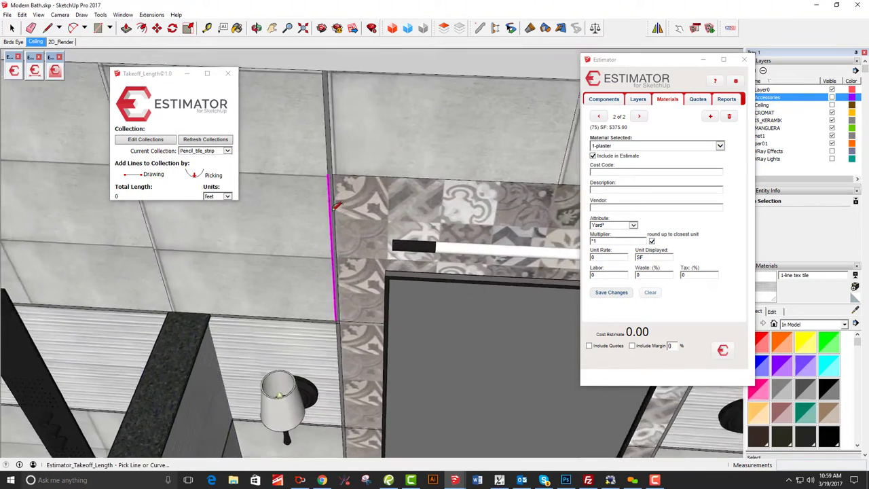
pyautogui.click(325, 170)
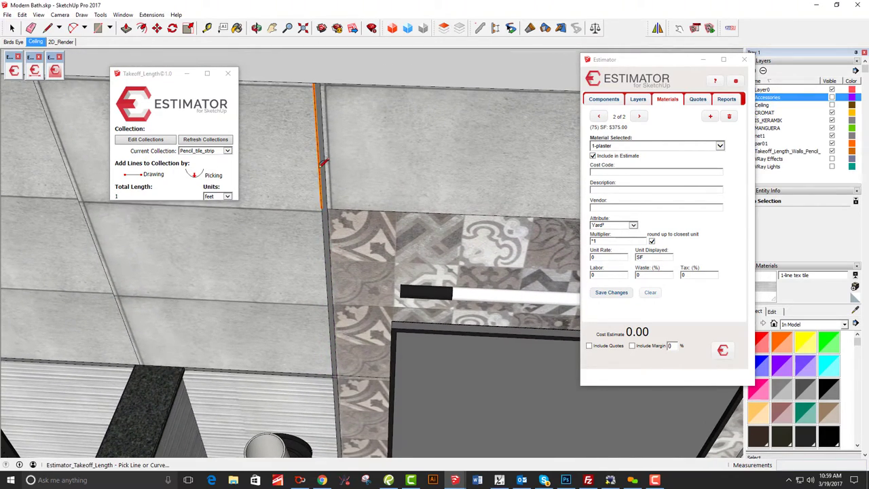
pyautogui.scroll(2, 324, 204)
pyautogui.keyDown('shift'); pyautogui.moveTo(326, 385); pyautogui.dragTo(332, 310, button='middle'); pyautogui.keyUp('shift')
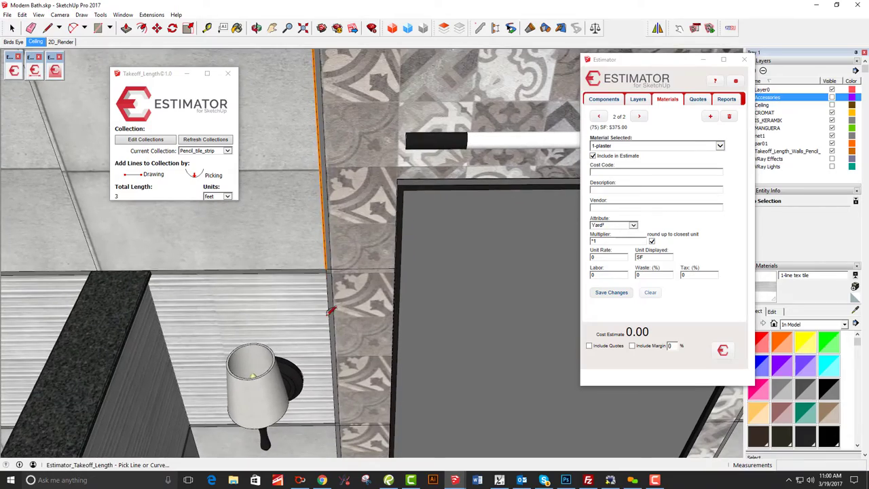
pyautogui.click(333, 312)
pyautogui.keyDown('shift'); pyautogui.moveTo(325, 407); pyautogui.dragTo(323, 341, button='middle'); pyautogui.keyUp('shift')
pyautogui.scroll(-3, 326, 339)
pyautogui.click(338, 380)
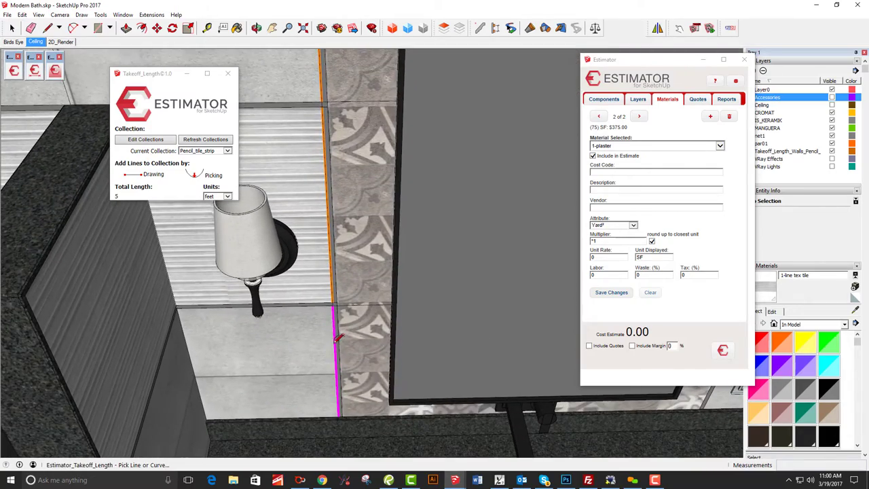
# Step: Pick the horizontal strip edges above and below the line-textured tile behind the sconce next to the partition wall
pyautogui.scroll(4, 340, 305)
pyautogui.scroll(-1, 343, 241)
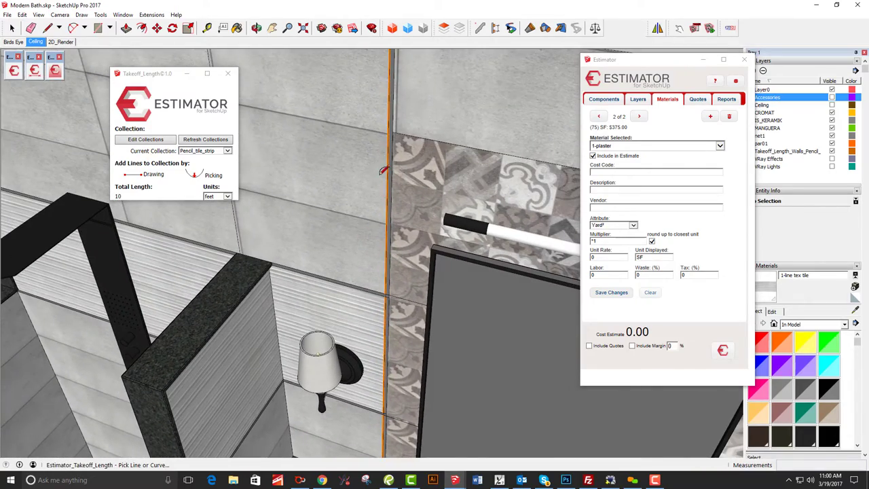
pyautogui.scroll(3, 377, 204)
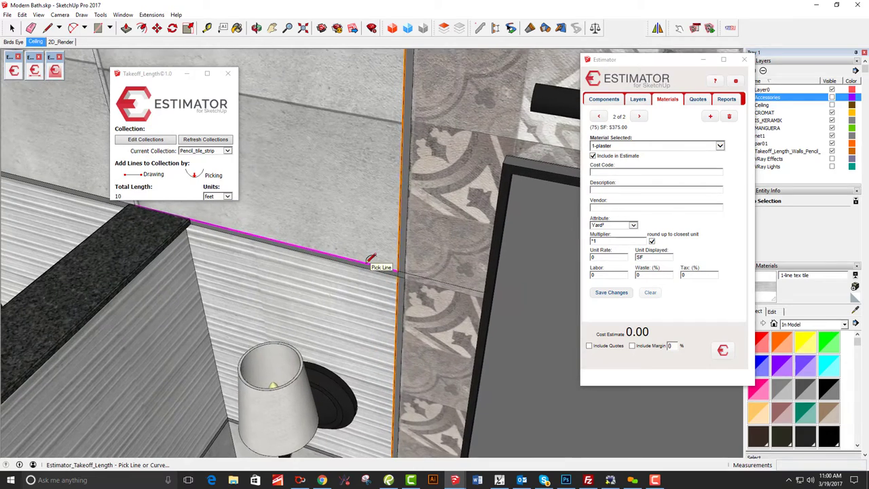
pyautogui.scroll(-1, 367, 262)
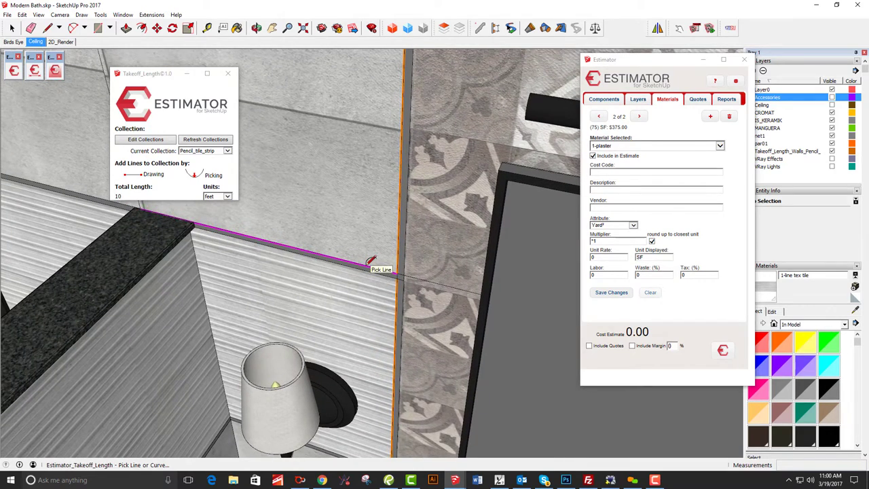
pyautogui.click(370, 262)
pyautogui.moveTo(371, 262); pyautogui.dragTo(253, 314, button='middle')
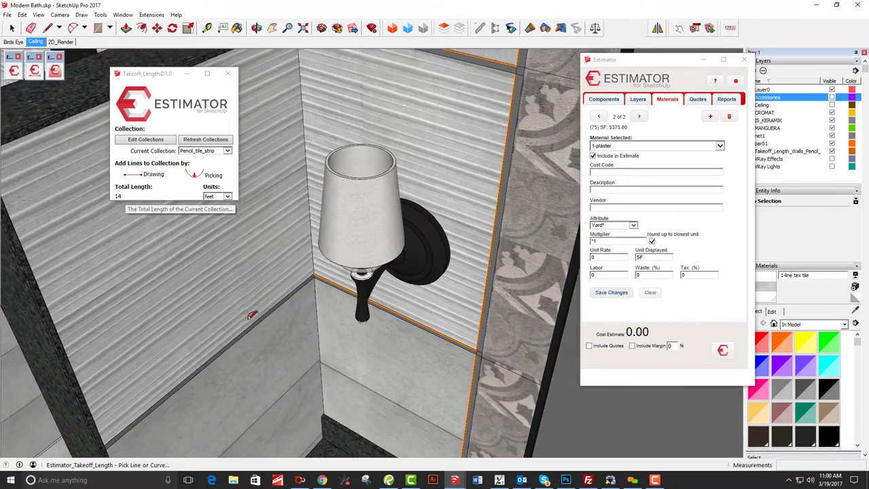
# Step: Add the strip edges on the partition side and above and below the textured band on the towel-bar wall to the collection
pyautogui.click(261, 317)
pyautogui.scroll(-3, 260, 317)
pyautogui.moveTo(361, 310); pyautogui.dragTo(423, 239, button='middle')
pyautogui.click(342, 252)
pyautogui.click(404, 210)
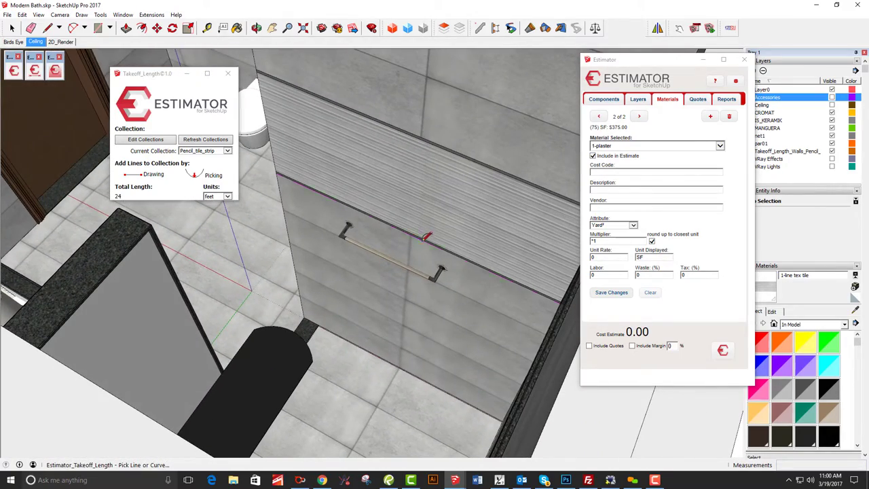
pyautogui.click(459, 144)
# Step: Pick the strip edges around the line-textured tile beside the glass-shelf niche and on the adjoining walls next to the window
pyautogui.moveTo(459, 144); pyautogui.dragTo(405, 184, button='middle')
pyautogui.scroll(4, 339, 187)
pyautogui.moveTo(340, 187); pyautogui.dragTo(502, 138, button='middle')
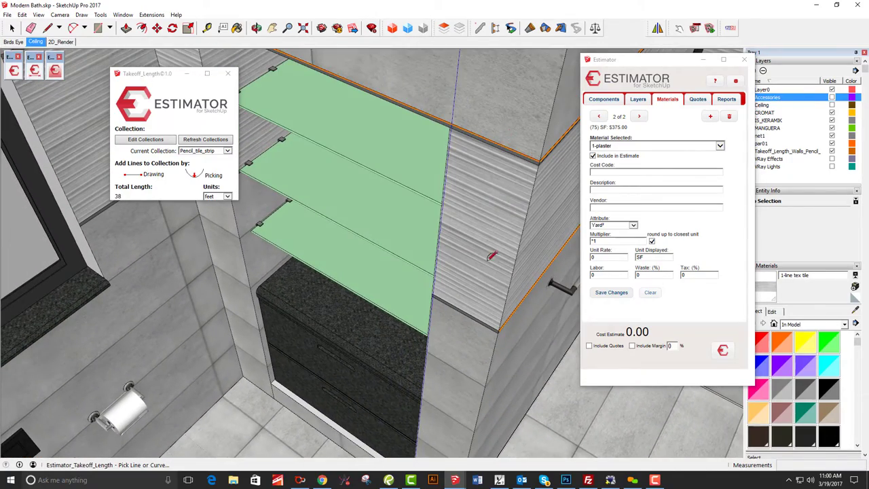
pyautogui.click(478, 311)
pyautogui.moveTo(478, 311); pyautogui.dragTo(376, 168, button='middle')
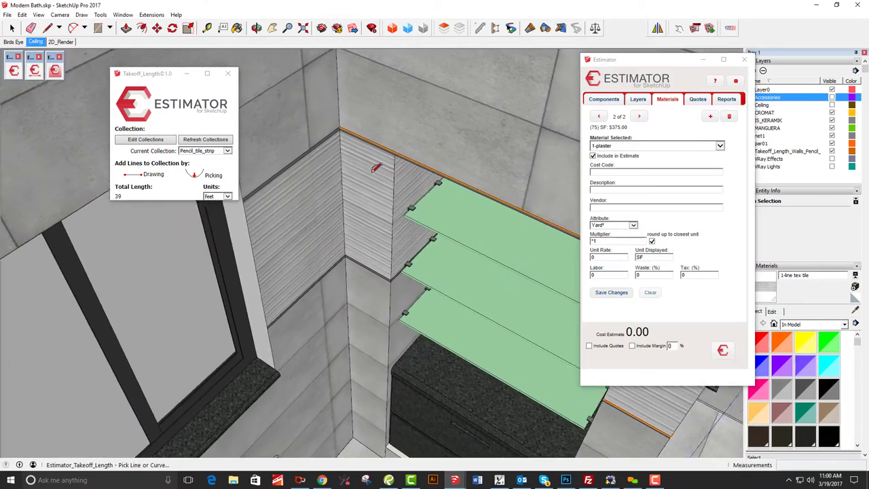
pyautogui.moveTo(378, 254); pyautogui.dragTo(288, 310, button='middle')
pyautogui.click(390, 253)
pyautogui.click(336, 270)
pyautogui.click(338, 239)
pyautogui.click(333, 219)
pyautogui.click(486, 172)
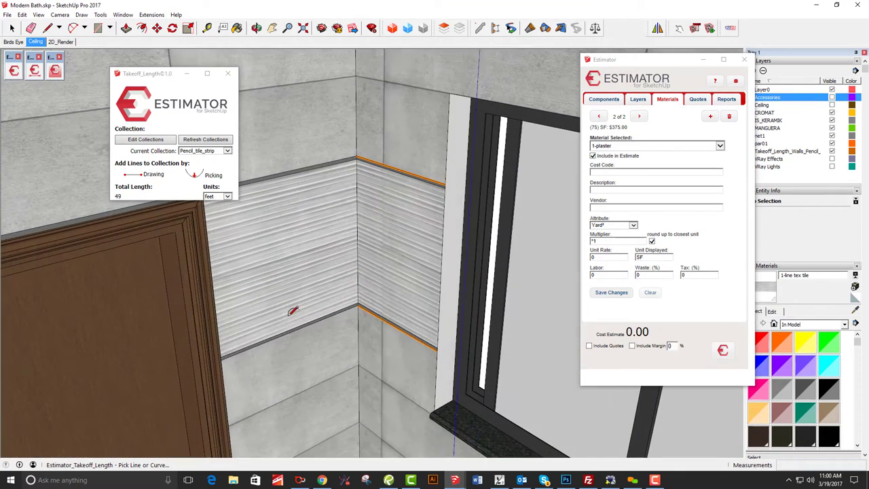
# Step: Pick the strip edges above and below the line-textured tile on the door wall
pyautogui.click(303, 323)
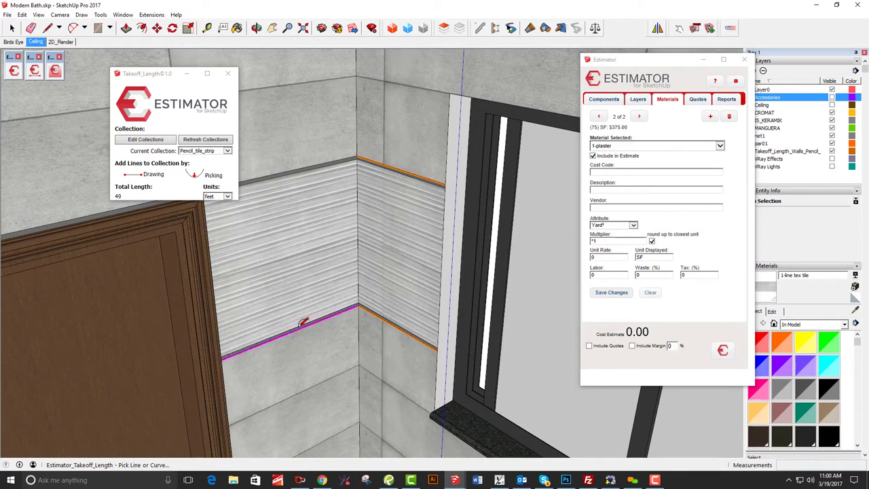
pyautogui.click(307, 162)
pyautogui.moveTo(307, 162); pyautogui.dragTo(290, 270, button='middle')
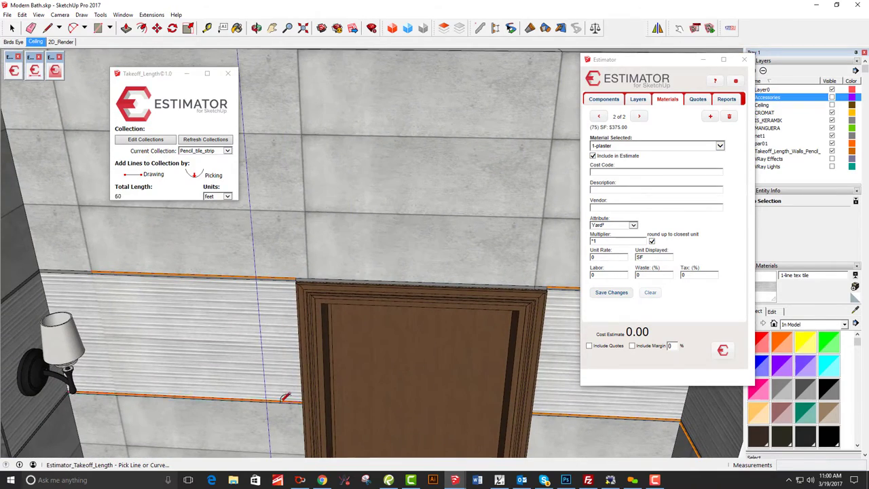
# Step: Pick the strip edges around the sconce beside the door wall, including the vertical strip along the mirror's decorative tile
pyautogui.moveTo(286, 398); pyautogui.dragTo(403, 250, button='middle')
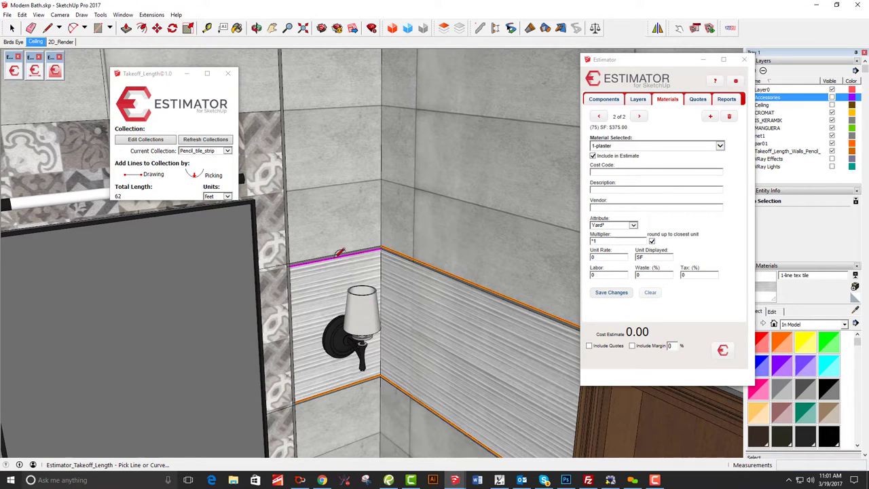
pyautogui.click(291, 240)
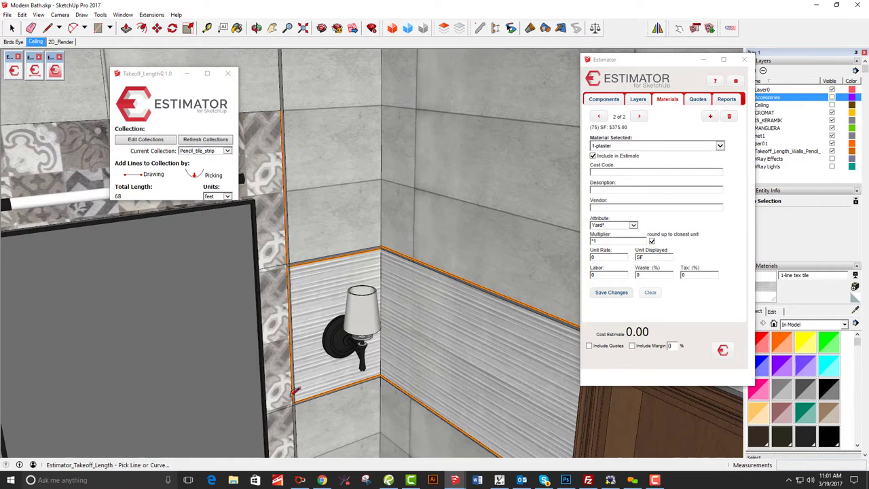
pyautogui.click(298, 413)
pyautogui.moveTo(297, 412); pyautogui.dragTo(212, 232, button='middle')
pyautogui.click(426, 201)
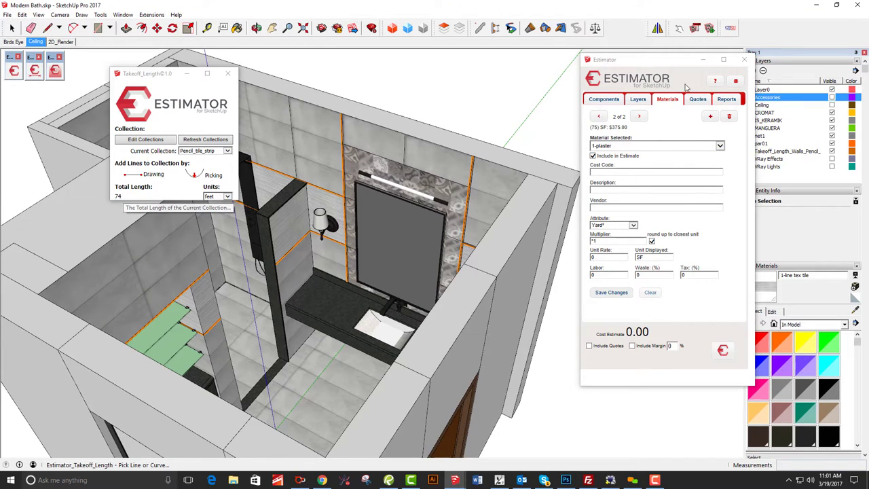
# Step: Stop picking takeoff lines and select the Pencil_tile_strip takeoff group at the strip beside the mirror
pyautogui.moveTo(661, 61); pyautogui.dragTo(637, 60)
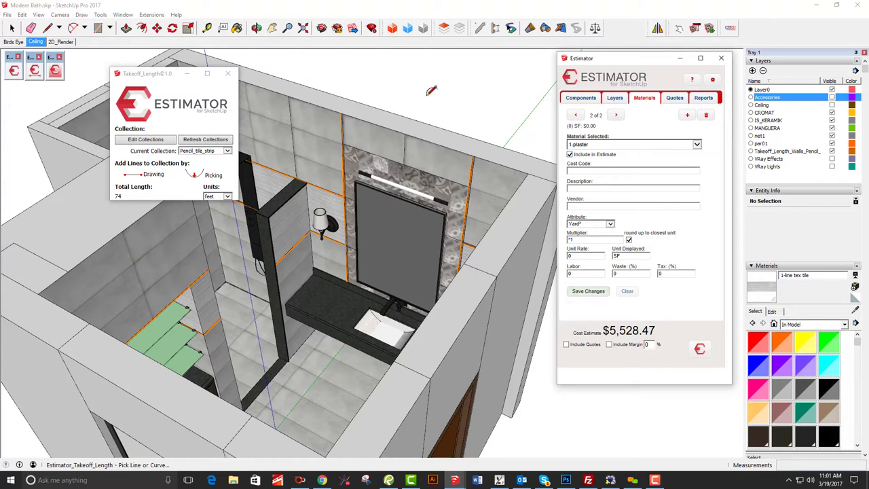
pyautogui.click(449, 77)
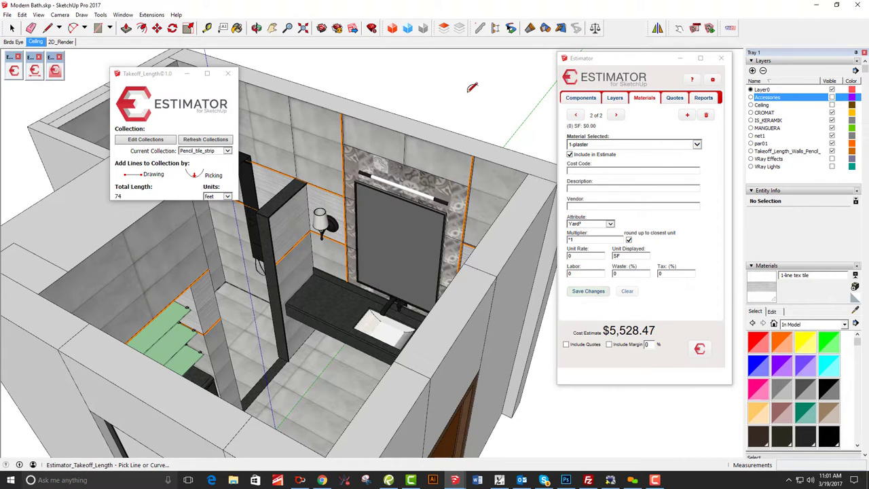
pyautogui.press('space')
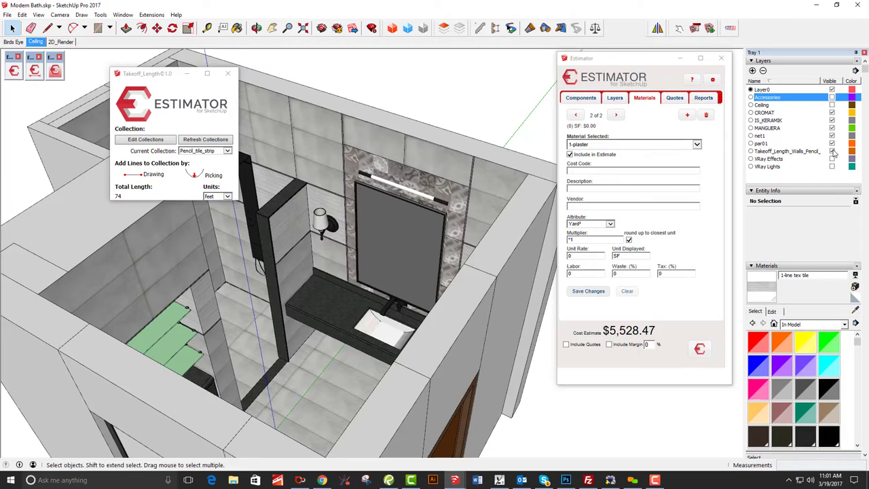
pyautogui.scroll(8, 316, 132)
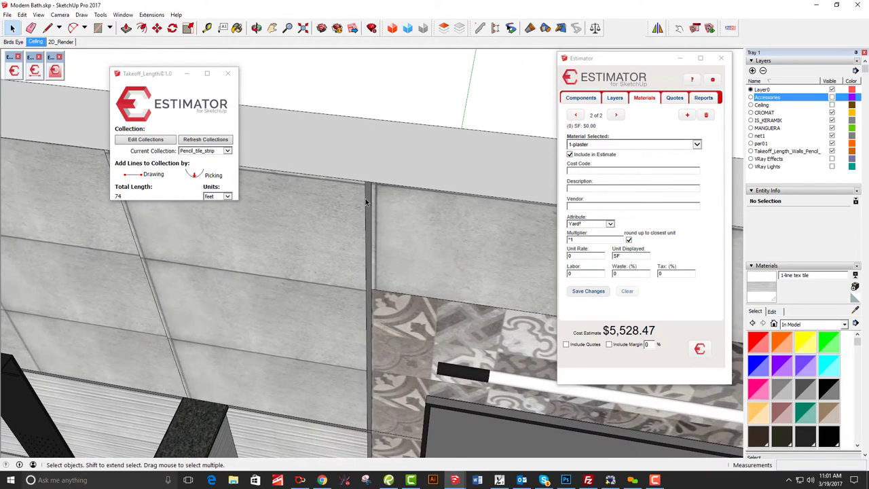
pyautogui.click(365, 199)
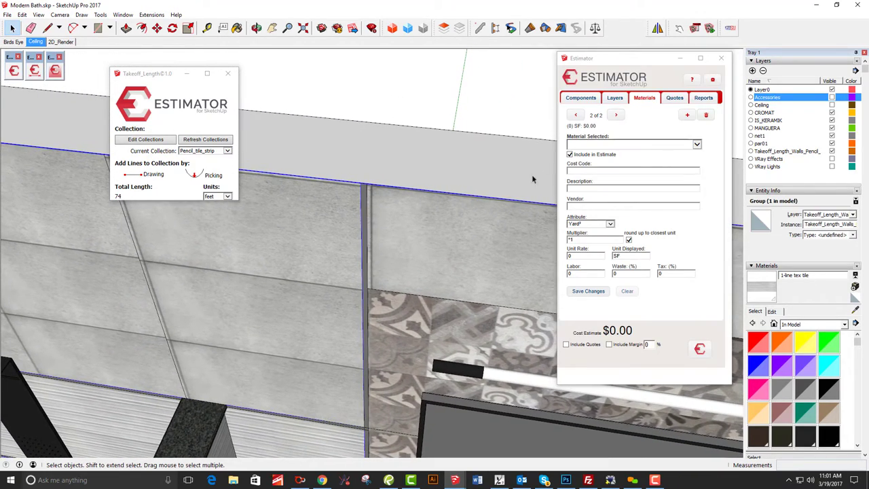
# Step: Open the takeoff group, examine its collected lines in isolation and close the group again
pyautogui.scroll(-2, 480, 230)
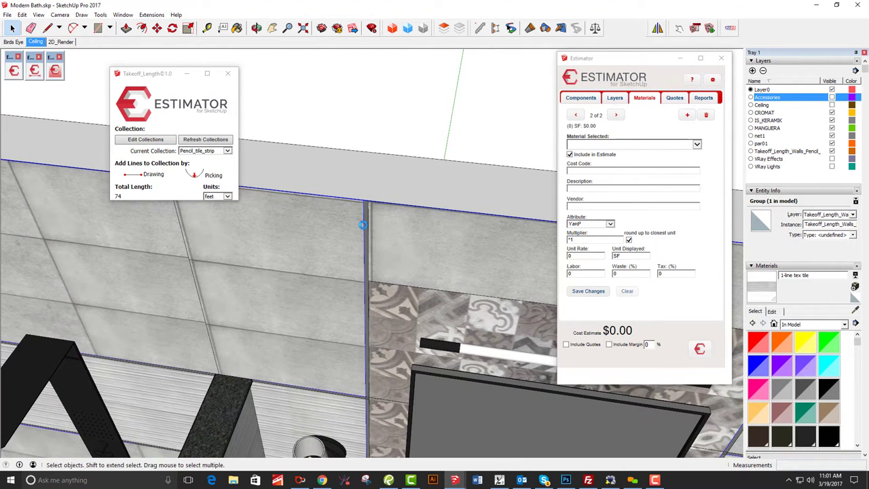
pyautogui.moveTo(364, 225); pyautogui.dragTo(368, 230, button='middle')
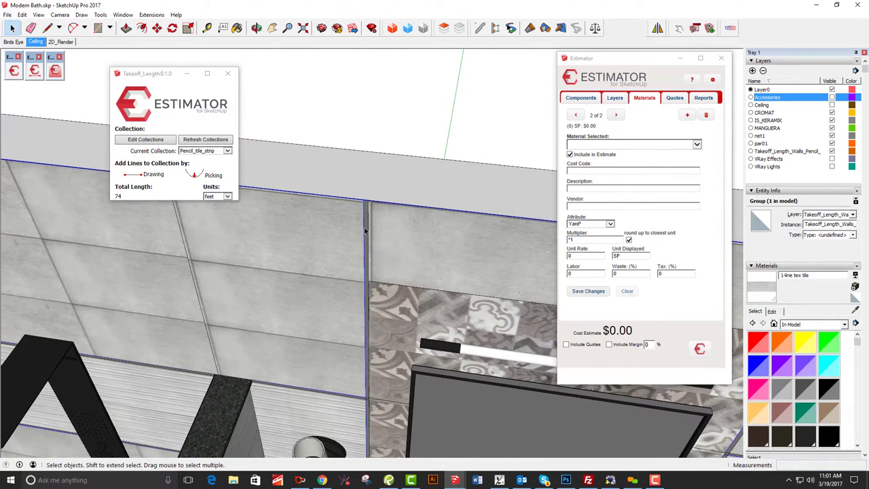
pyautogui.doubleClick(365, 229)
pyautogui.moveTo(394, 250); pyautogui.dragTo(278, 184, button='middle')
pyautogui.scroll(-8, 390, 285)
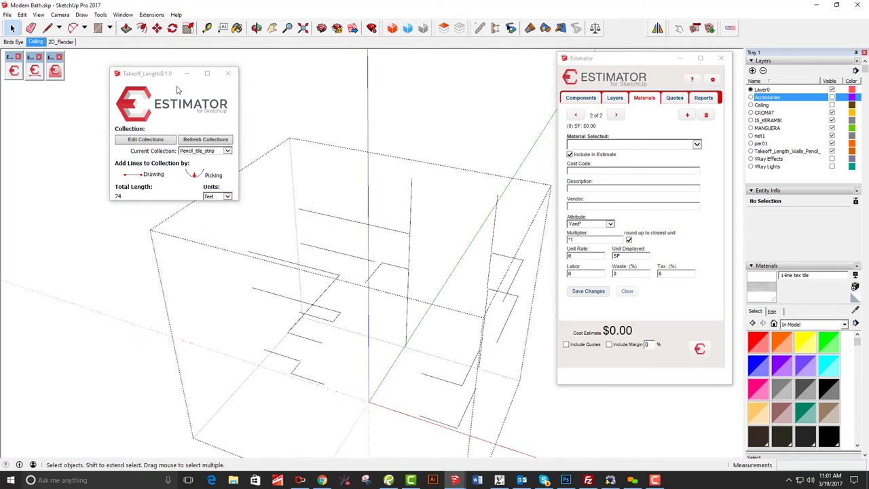
pyautogui.moveTo(156, 74); pyautogui.dragTo(72, 106)
pyautogui.moveTo(340, 169); pyautogui.dragTo(441, 122, button='middle')
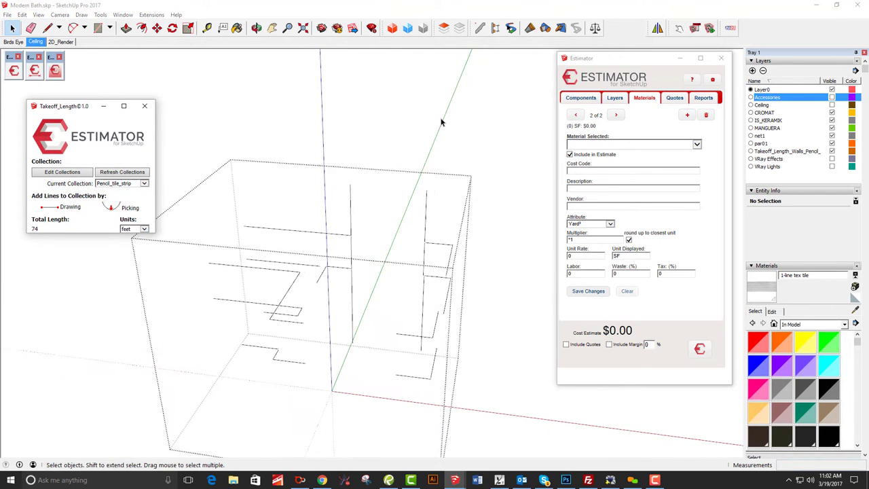
pyautogui.moveTo(419, 155); pyautogui.dragTo(365, 224, button='middle')
pyautogui.scroll(3, 365, 224)
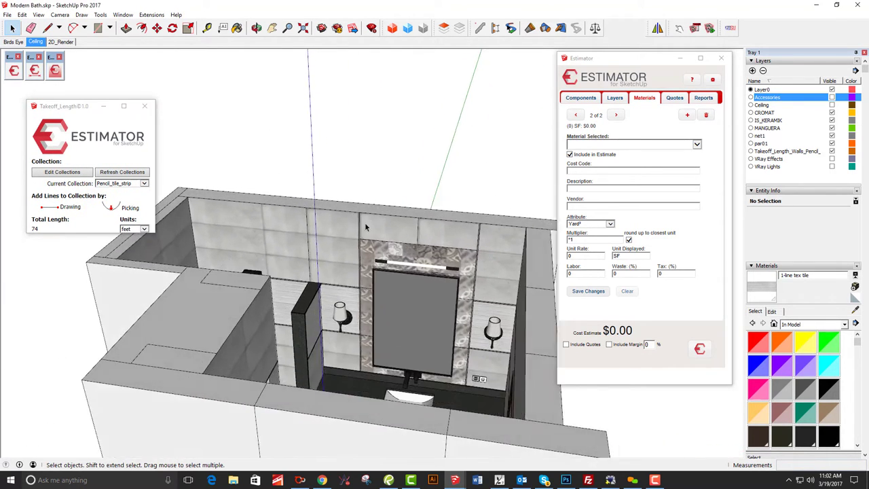
# Step: Select the takeoff group and load its layer Takeoff_Length_Walls_Pencil_tile_strip into a layer-based estimate entry
pyautogui.scroll(5, 365, 227)
pyautogui.click(352, 292)
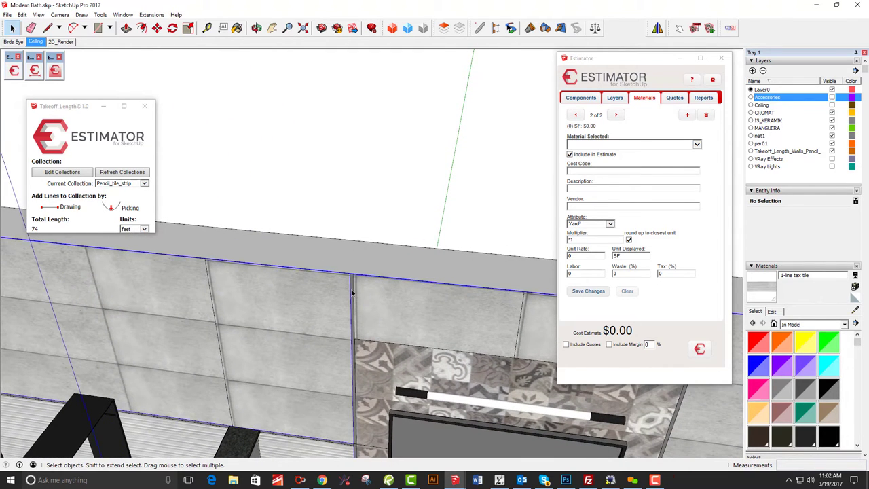
pyautogui.scroll(-3, 351, 292)
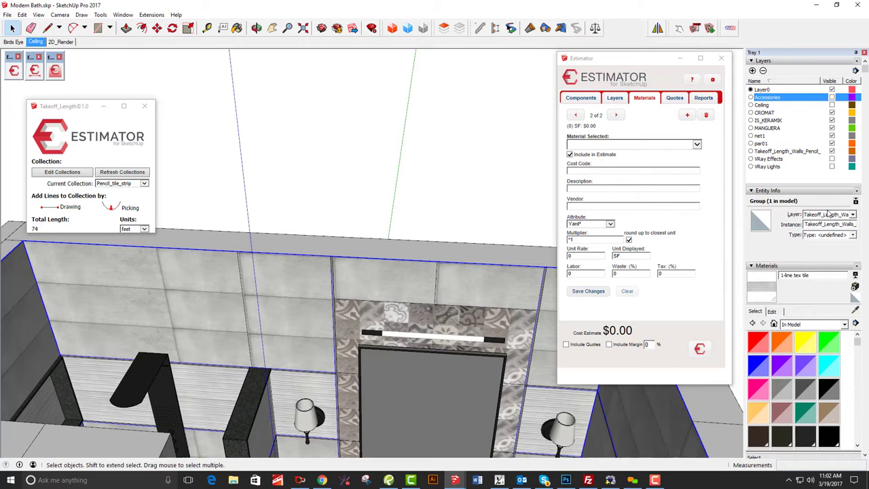
pyautogui.click(614, 100)
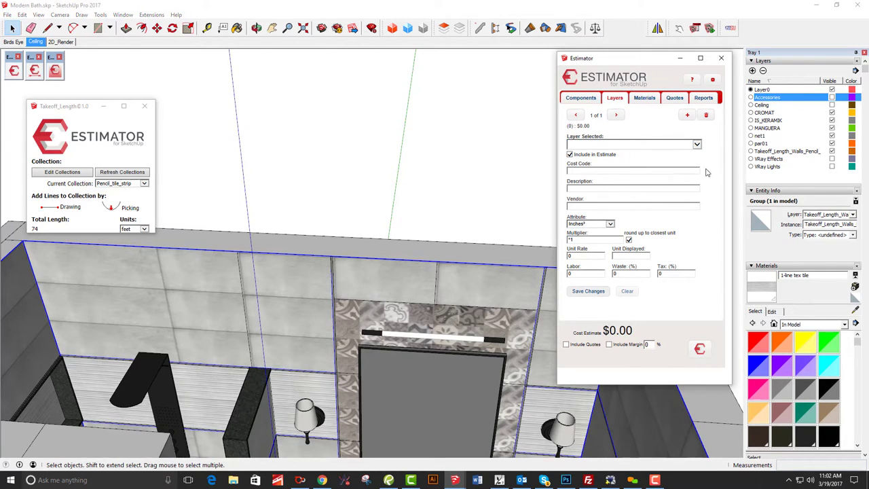
pyautogui.click(698, 146)
pyautogui.click(698, 146)
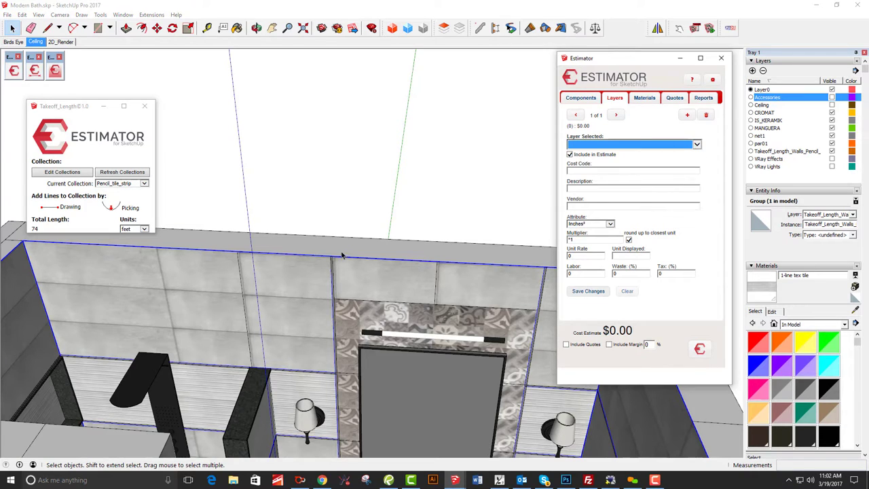
pyautogui.click(332, 273)
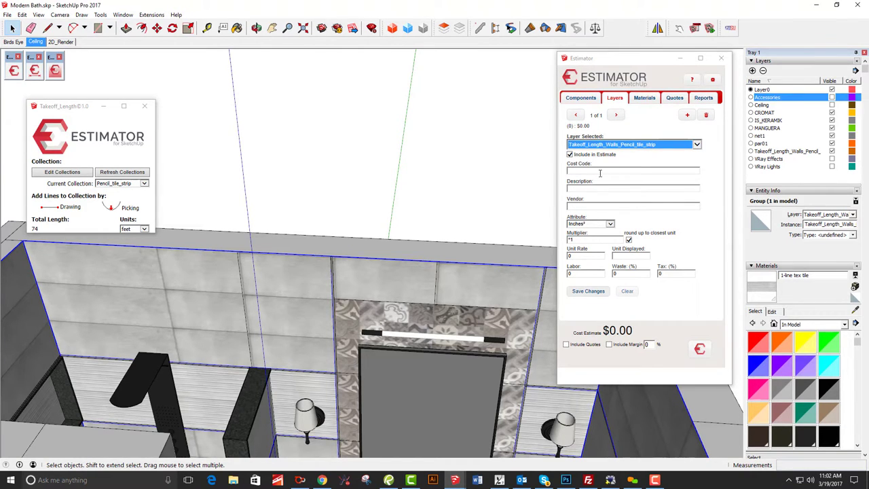
# Step: Assign cost code 5140 - Cer Tile Floor Matls, description "Pencil strip" and the Feet attribute to the layer's estimate entry
pyautogui.click(599, 172)
pyautogui.write('tile')
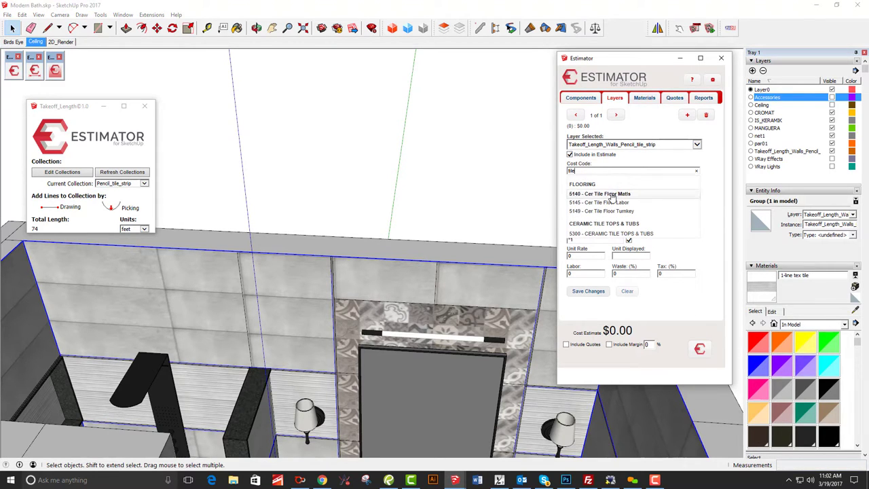
pyautogui.click(611, 194)
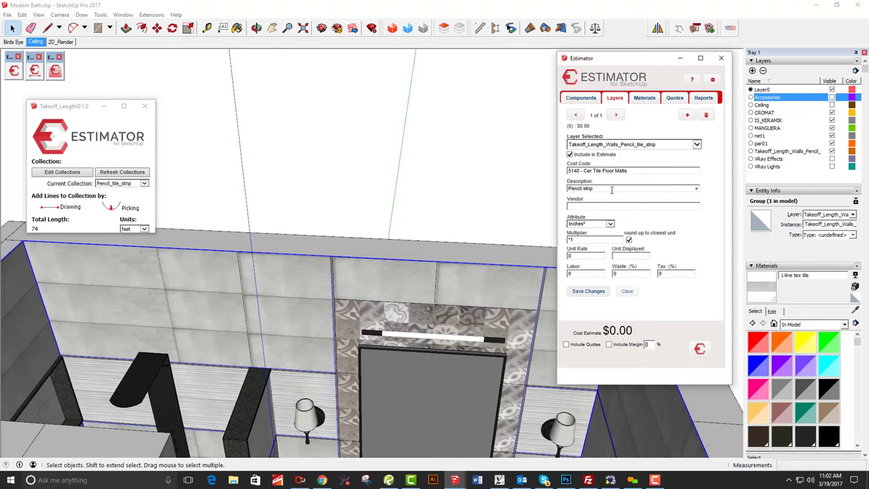
pyautogui.click(584, 224)
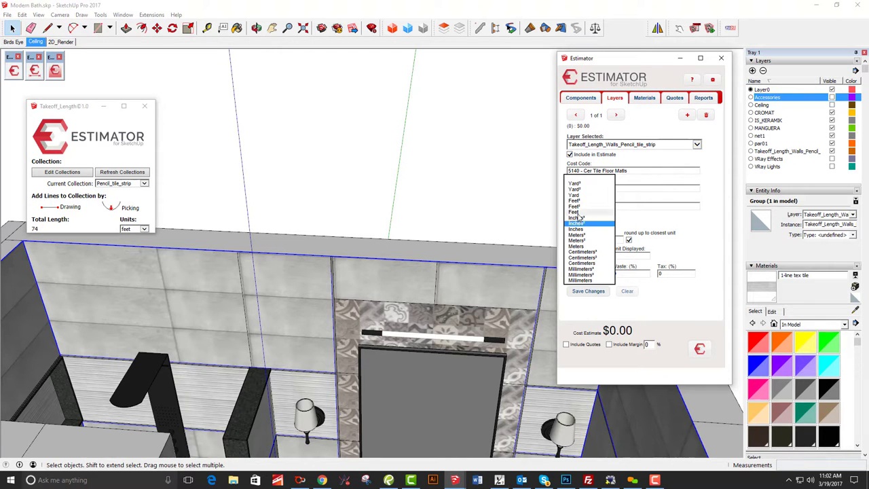
pyautogui.click(578, 212)
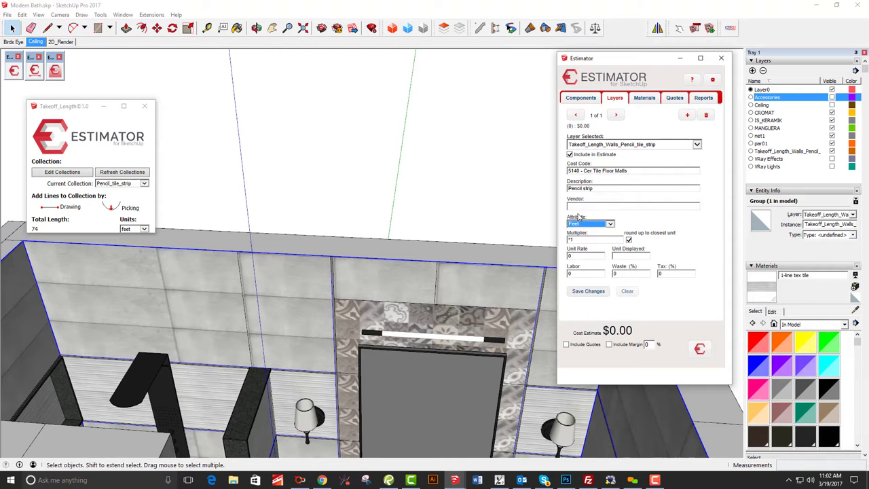
# Step: Set the pencil strip's unit rate to 8, displayed unit to EA, waste to 10% and tax to 5.3%, and save the entry
pyautogui.click(577, 257)
pyautogui.write('EA')
pyautogui.click(619, 278)
pyautogui.write('10')
pyautogui.click(667, 275)
pyautogui.write('5.3')
pyautogui.click(602, 292)
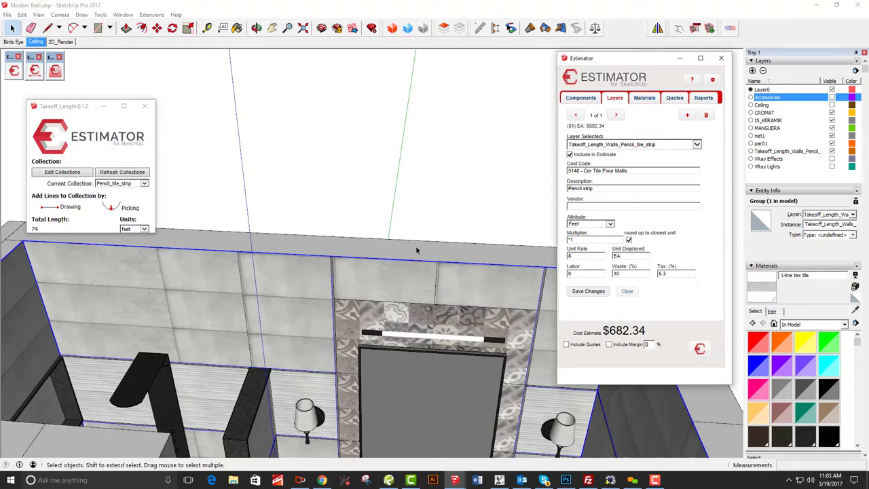
# Step: Select the entire bathroom model and generate an HTML report of its cost estimate
pyautogui.scroll(-4, 425, 188)
pyautogui.moveTo(425, 188)
pyautogui.mouseDown(button='middle')
pyautogui.moveTo(443, 204)
pyautogui.moveTo(417, 264)
pyautogui.moveTo(358, 292)
pyautogui.moveTo(339, 272)
pyautogui.moveTo(306, 263)
pyautogui.moveTo(371, 296)
pyautogui.moveTo(471, 143)
pyautogui.mouseUp(button='middle')
pyautogui.scroll(-4, 346, 255)
pyautogui.moveTo(227, 152); pyautogui.dragTo(526, 428)
pyautogui.click(704, 98)
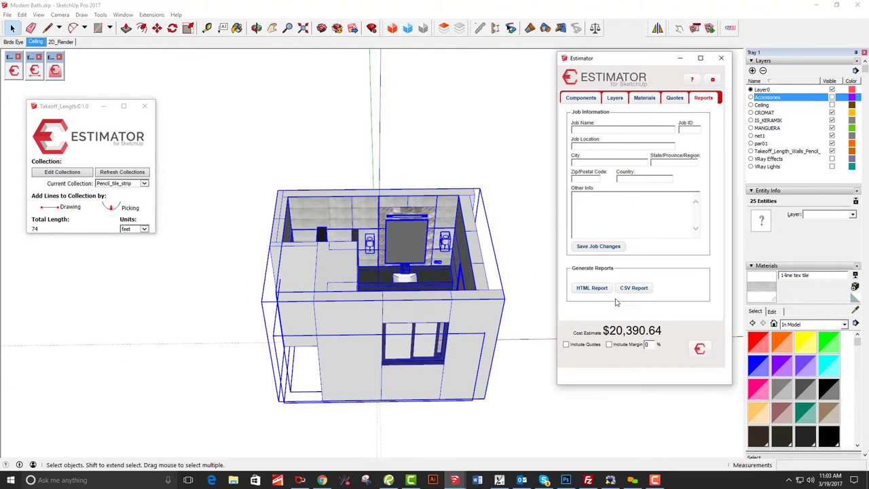
pyautogui.click(584, 288)
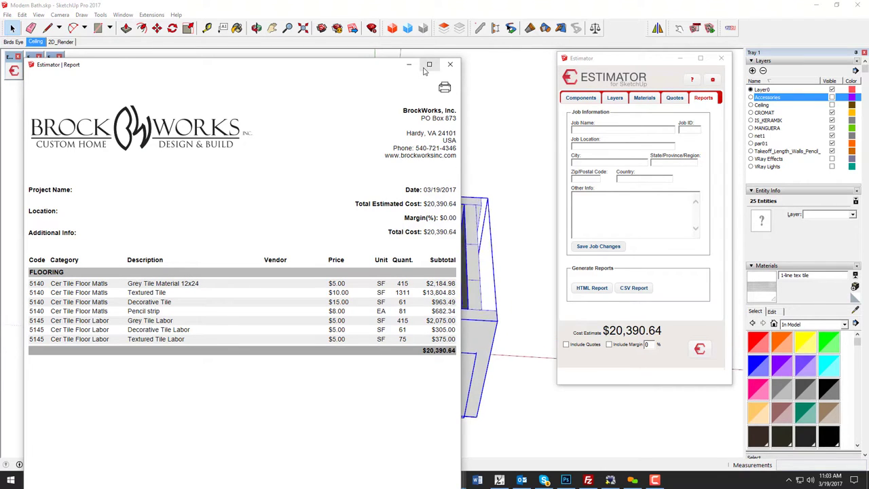
# Step: Close the estimate report and the length takeoff window, leaving nothing selected in the model
pyautogui.click(449, 64)
pyautogui.click(494, 133)
pyautogui.scroll(3, 386, 264)
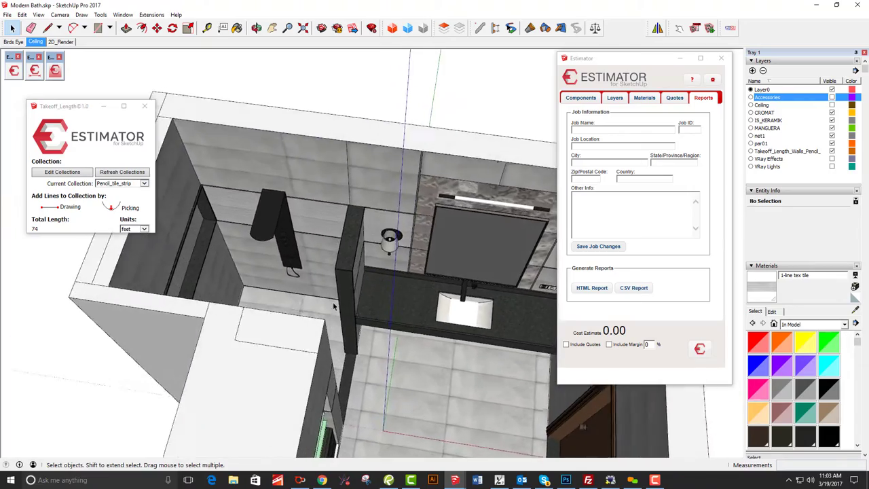
pyautogui.moveTo(334, 306); pyautogui.dragTo(319, 336, button='middle')
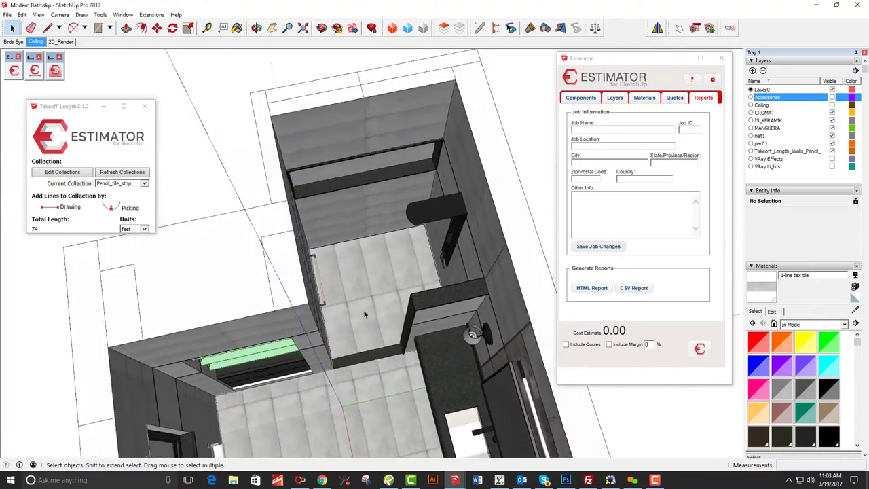
pyautogui.click(144, 106)
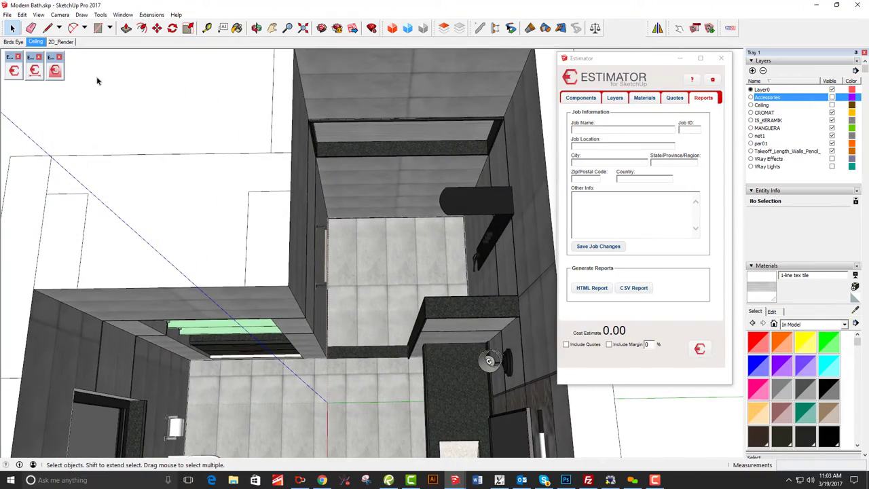
pyautogui.moveTo(339, 253)
pyautogui.mouseDown(button='middle')
pyautogui.moveTo(372, 248)
pyautogui.moveTo(344, 231)
pyautogui.moveTo(346, 242)
pyautogui.moveTo(361, 235)
pyautogui.moveTo(343, 245)
pyautogui.mouseUp(button='middle')
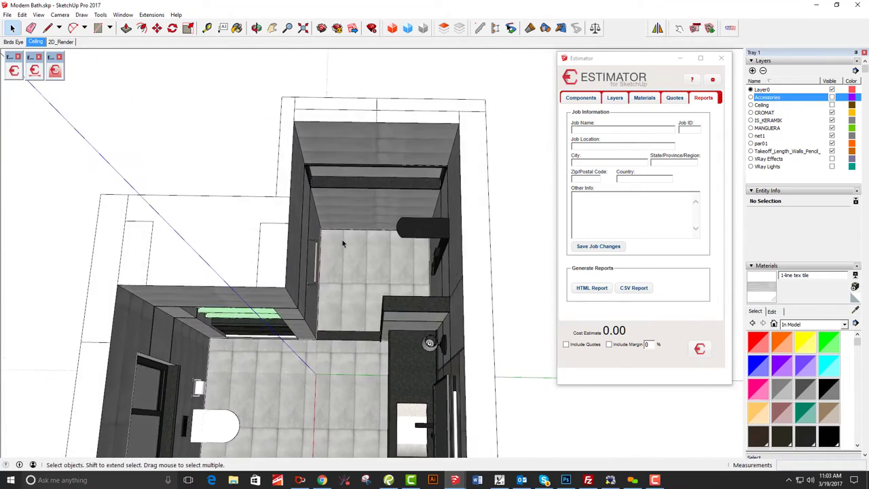
# Step: Open the area takeoff tool for the shower floor and check which Floor collections it offers
pyautogui.moveTo(336, 311); pyautogui.dragTo(353, 377, button='middle')
pyautogui.moveTo(348, 290); pyautogui.dragTo(322, 258, button='middle')
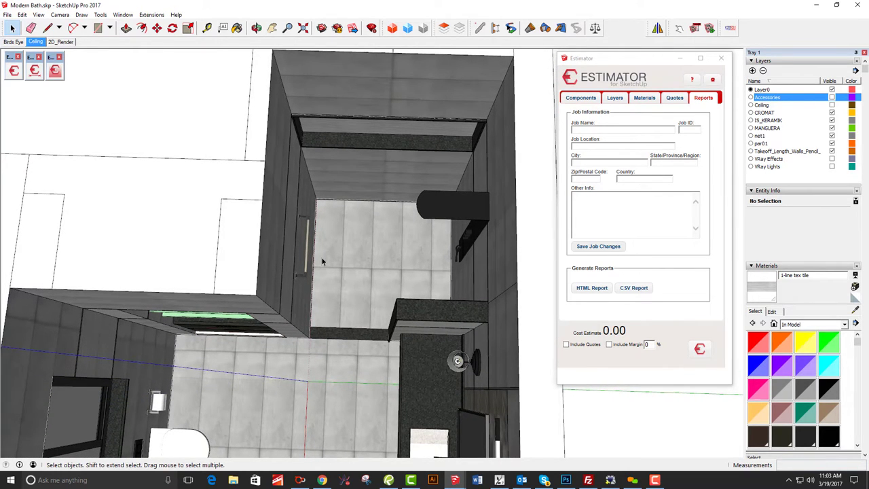
pyautogui.moveTo(327, 263); pyautogui.dragTo(381, 248, button='middle')
pyautogui.scroll(5, 372, 243)
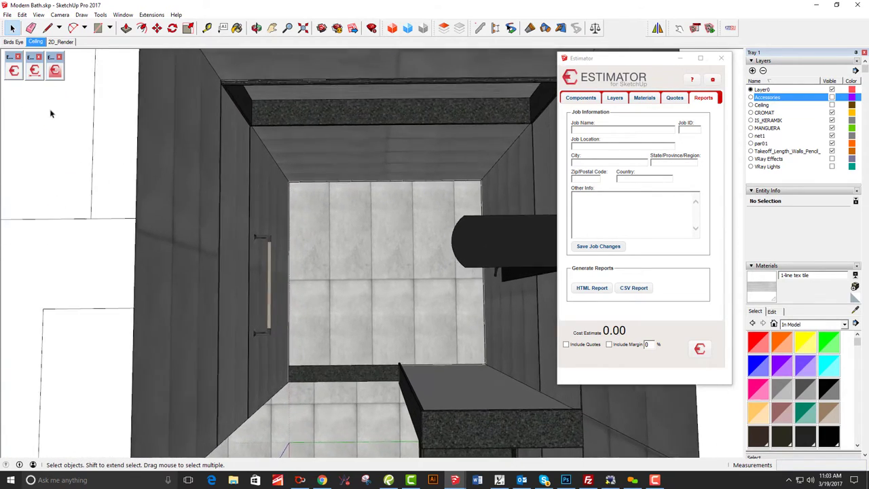
pyautogui.click(57, 73)
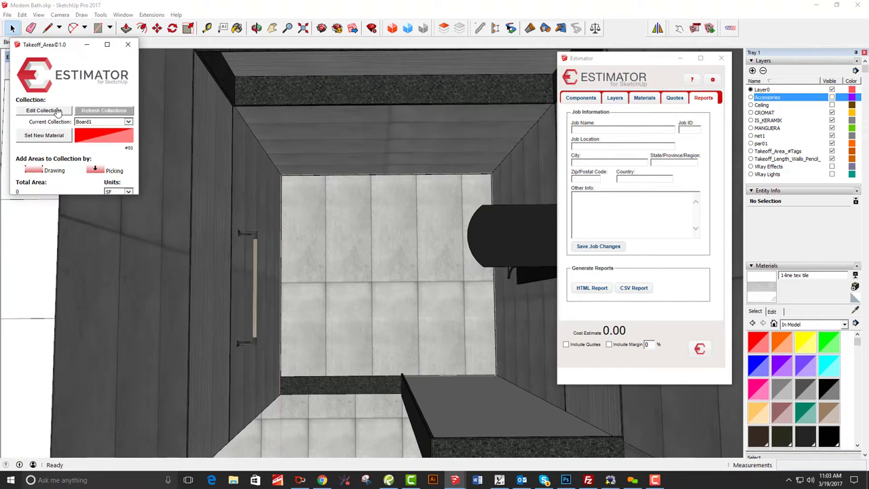
pyautogui.click(128, 122)
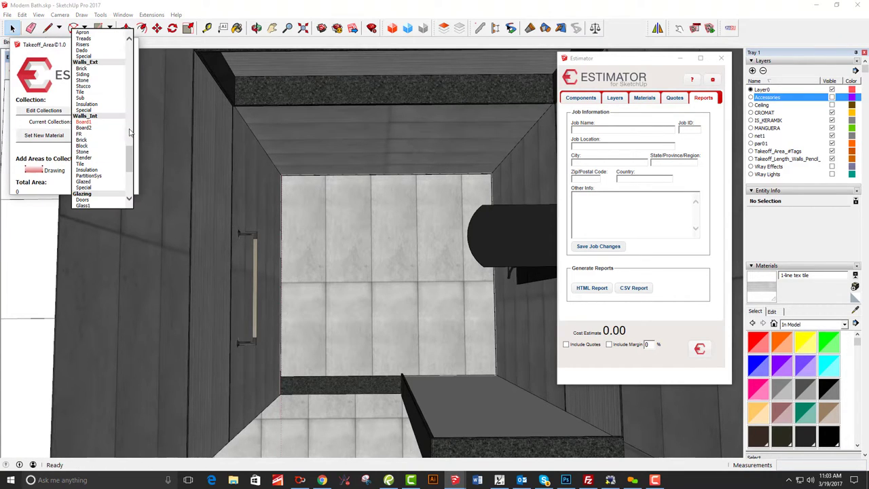
pyautogui.moveTo(128, 157); pyautogui.dragTo(137, 91)
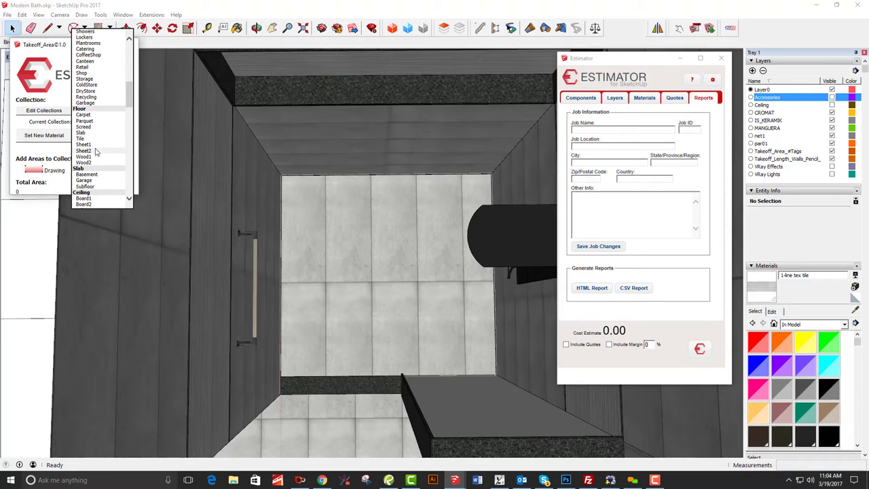
pyautogui.click(163, 46)
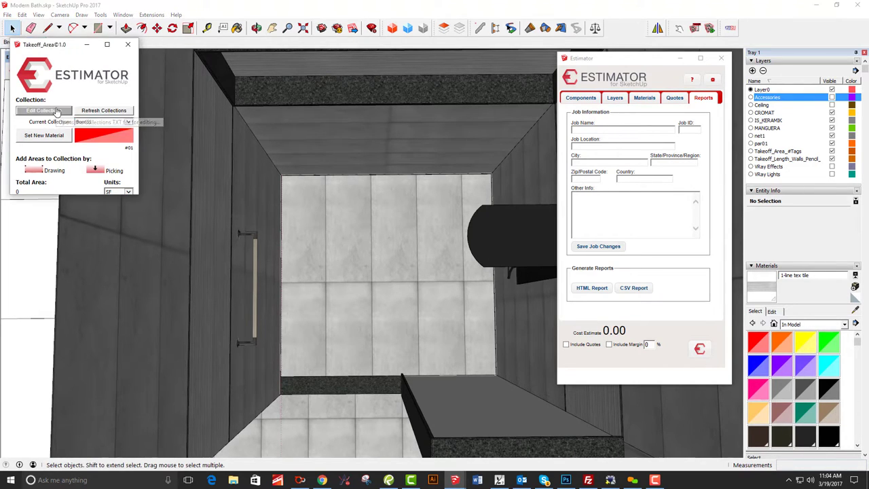
# Step: Add a Shower_Pan entry after Wood2 in the Floor group of the area takeoff collections file, then save and close the file
pyautogui.click(44, 111)
pyautogui.scroll(-20, 331, 204)
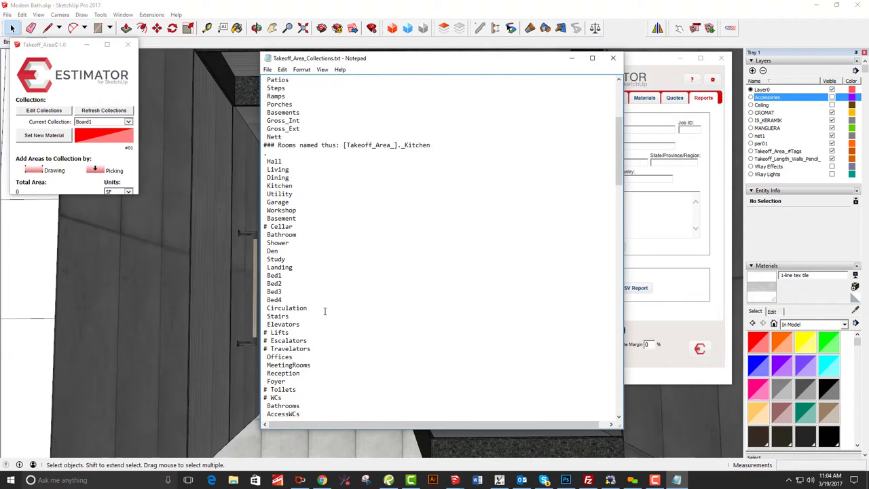
pyautogui.scroll(-3, 329, 320)
pyautogui.scroll(2, 328, 318)
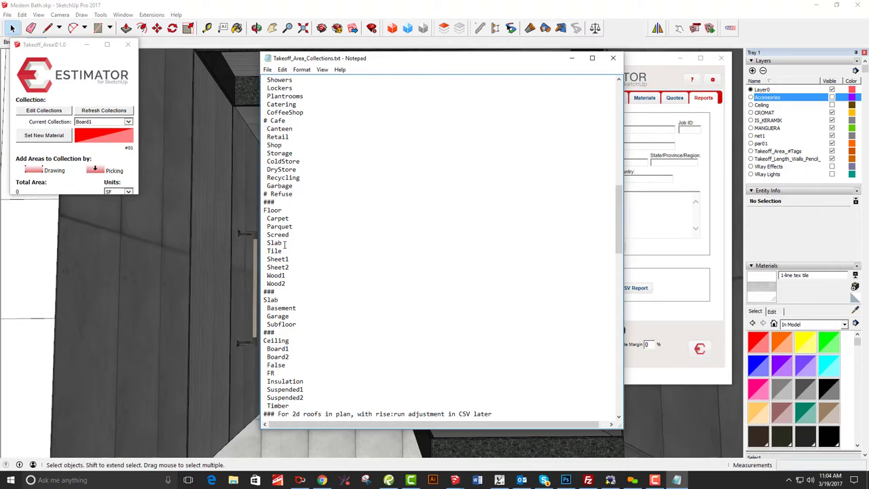
pyautogui.click(287, 283)
pyautogui.press('Return')
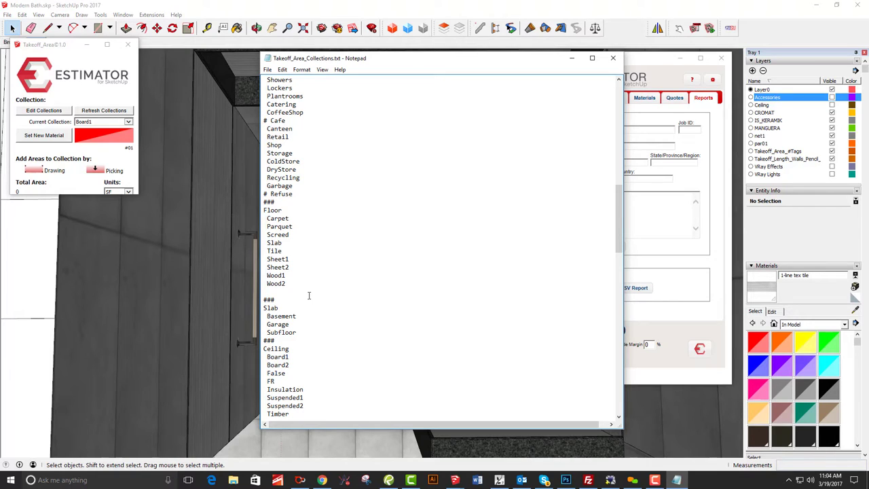
pyautogui.write('Shower_Pan')
pyautogui.click(267, 70)
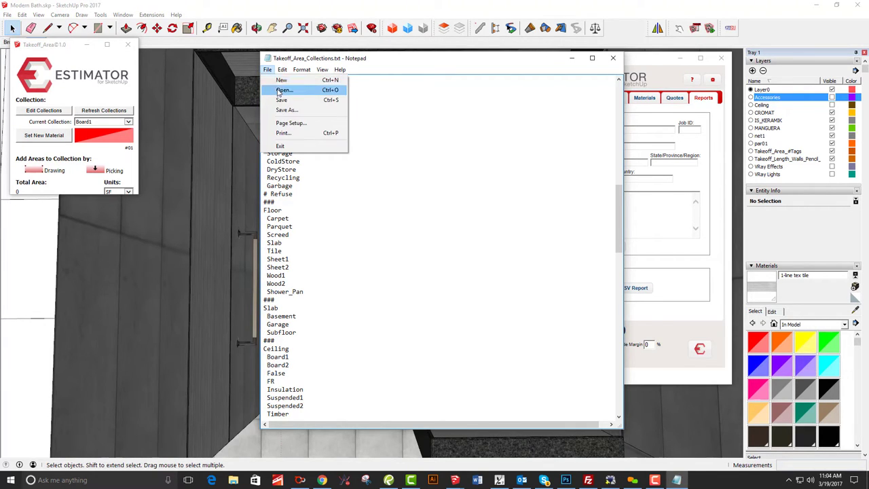
pyautogui.click(278, 100)
pyautogui.click(612, 59)
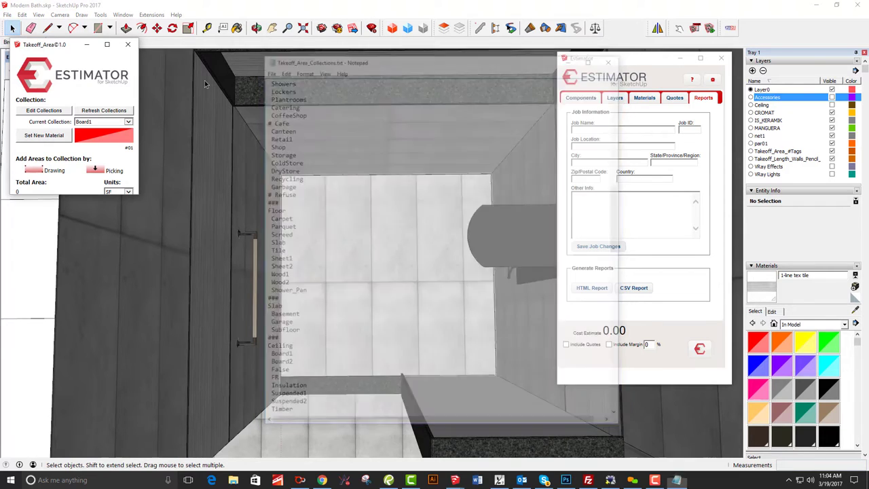
# Step: Make Shower_Pan the current area collection and add the shower floor face to it by picking
pyautogui.click(128, 123)
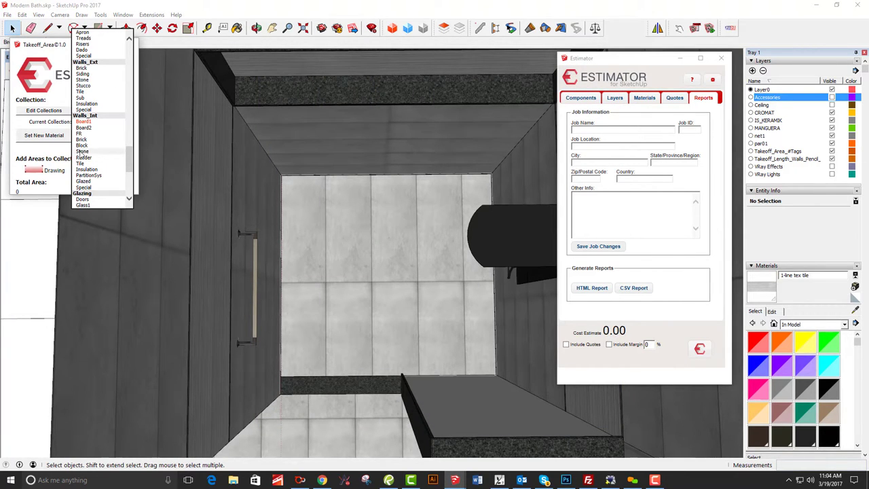
pyautogui.moveTo(128, 157); pyautogui.dragTo(140, 96)
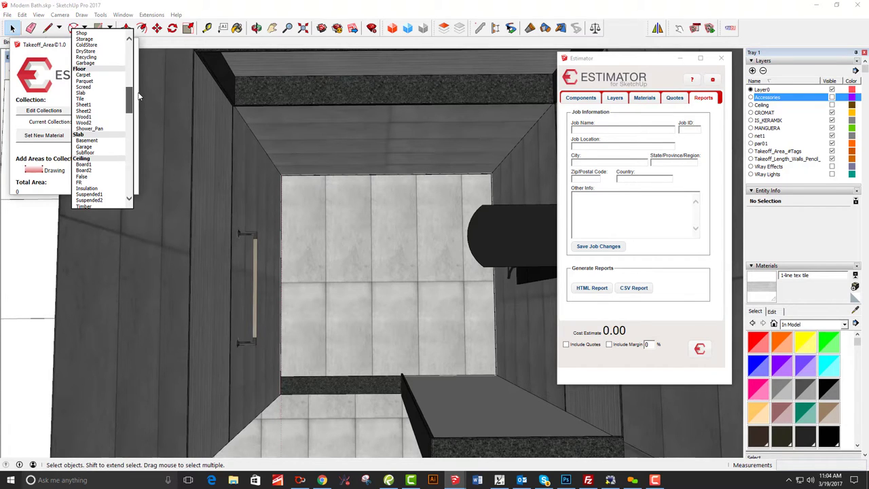
pyautogui.click(95, 129)
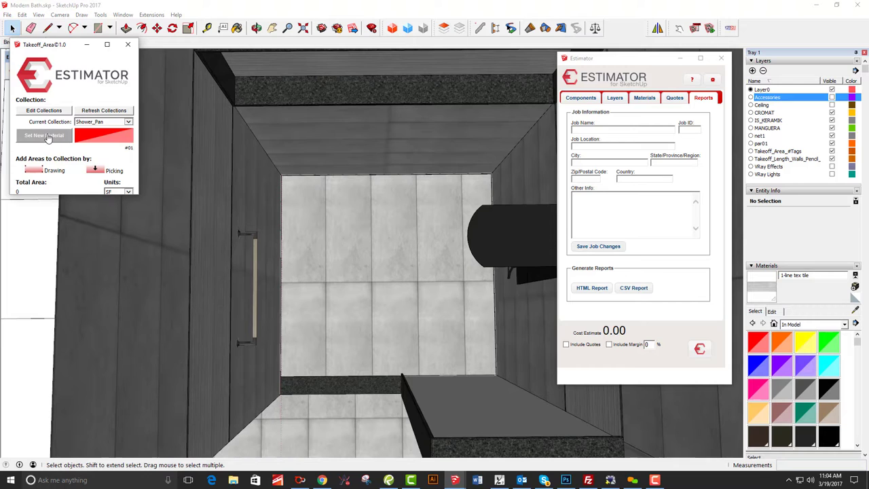
pyautogui.click(100, 169)
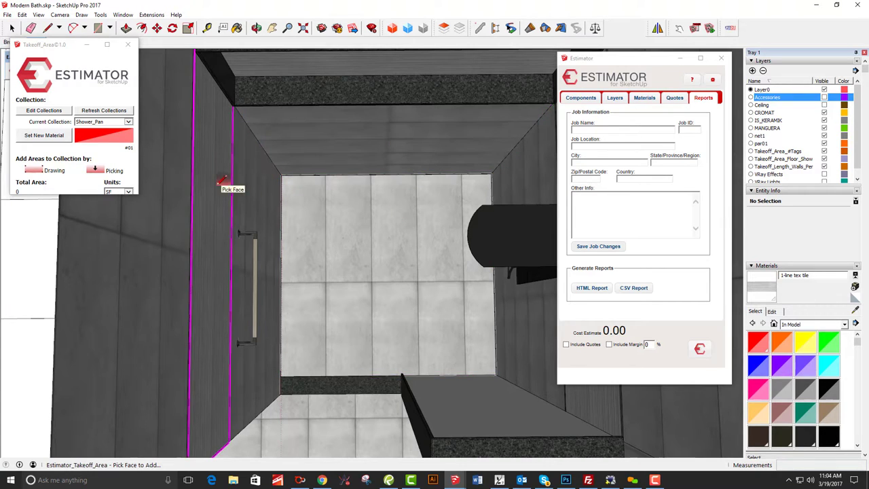
pyautogui.click(367, 225)
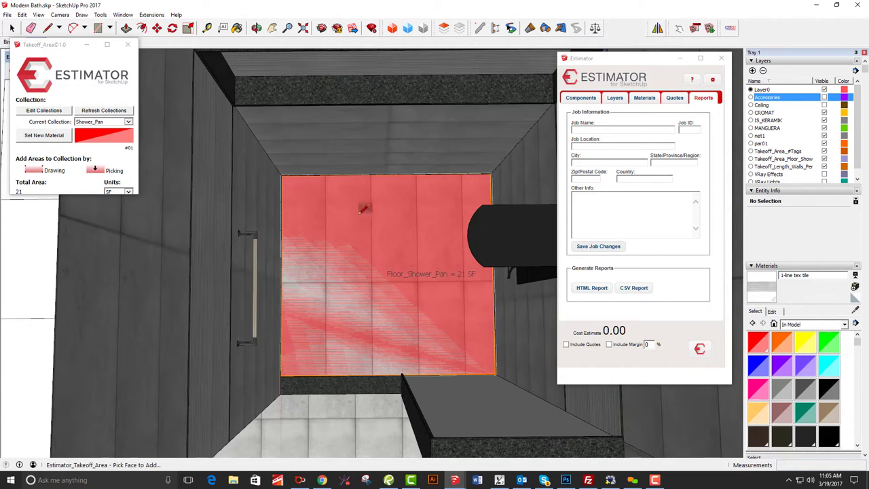
pyautogui.press('space')
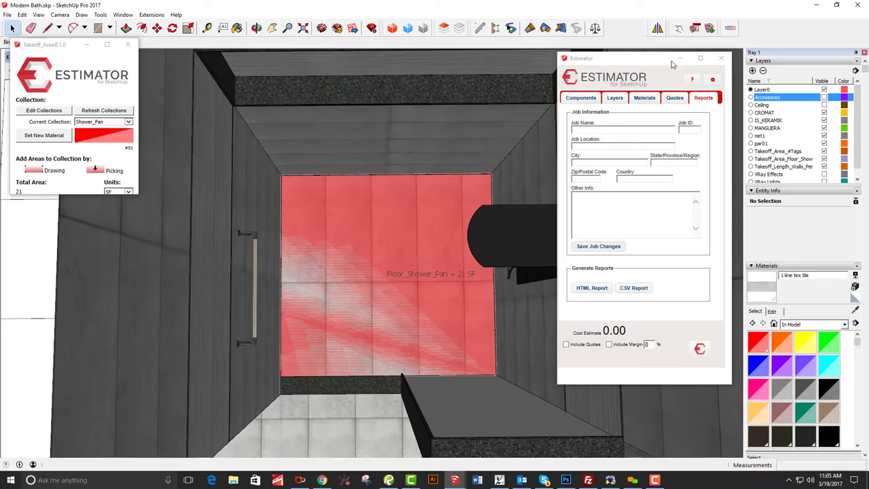
# Step: Assign the shower pan takeoff's layer cost code 5145 - Cer Tile Floor Labor, description "Shower Pan" and the Feet² attribute
pyautogui.click(787, 158)
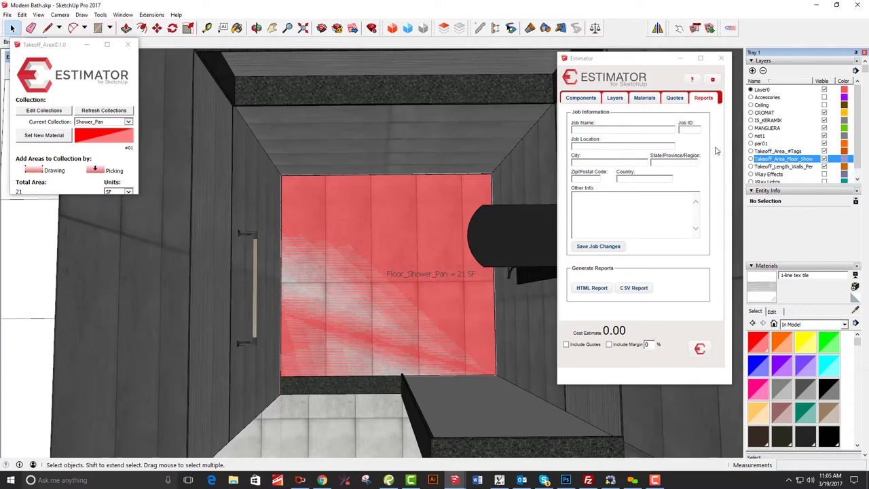
pyautogui.click(615, 99)
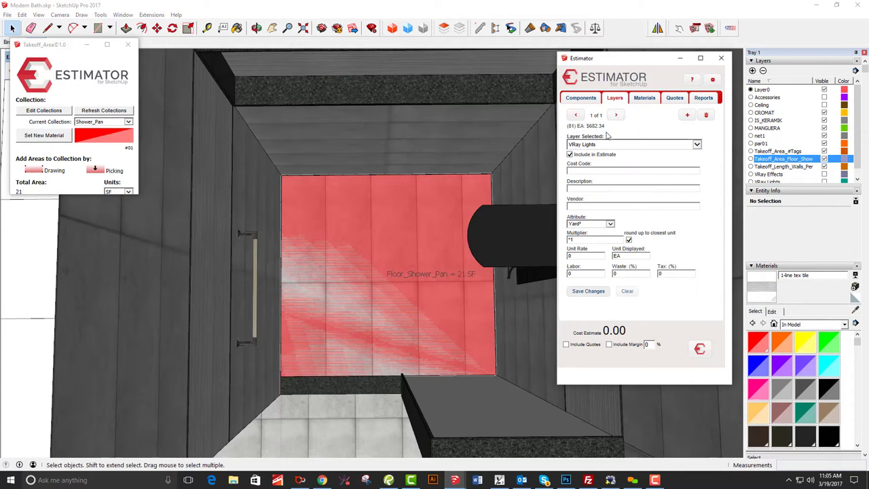
pyautogui.click(437, 210)
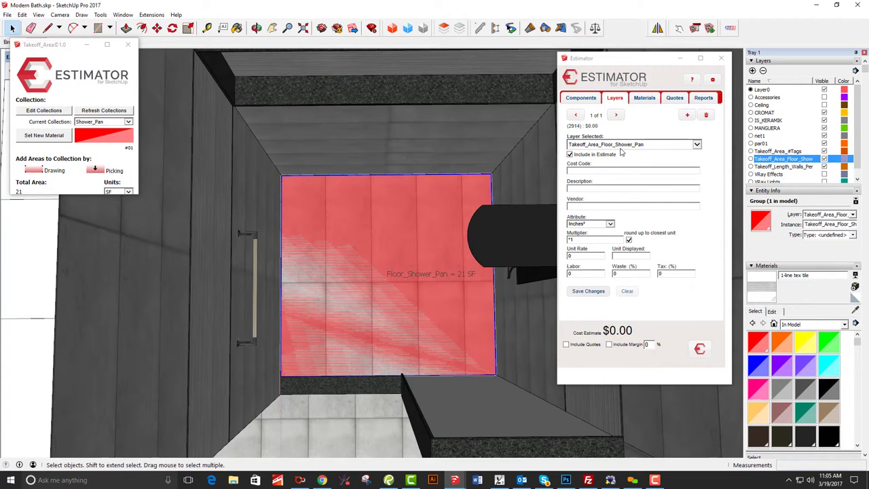
pyautogui.click(595, 172)
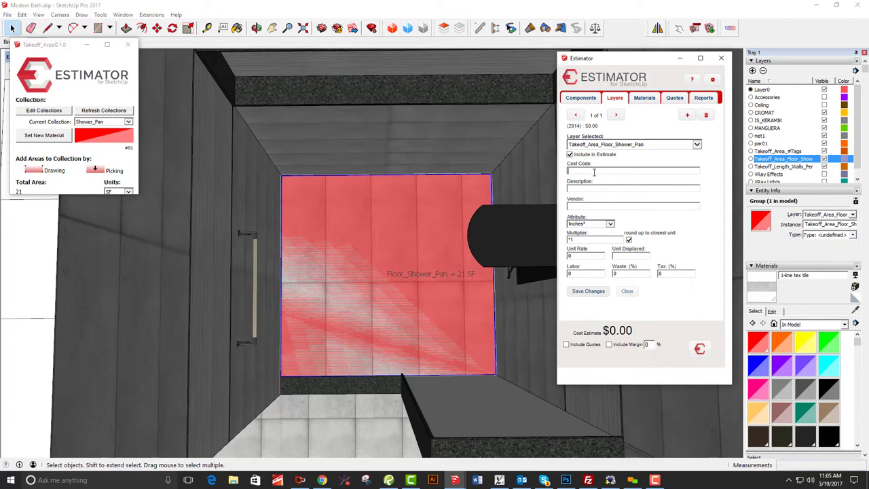
pyautogui.write('tile')
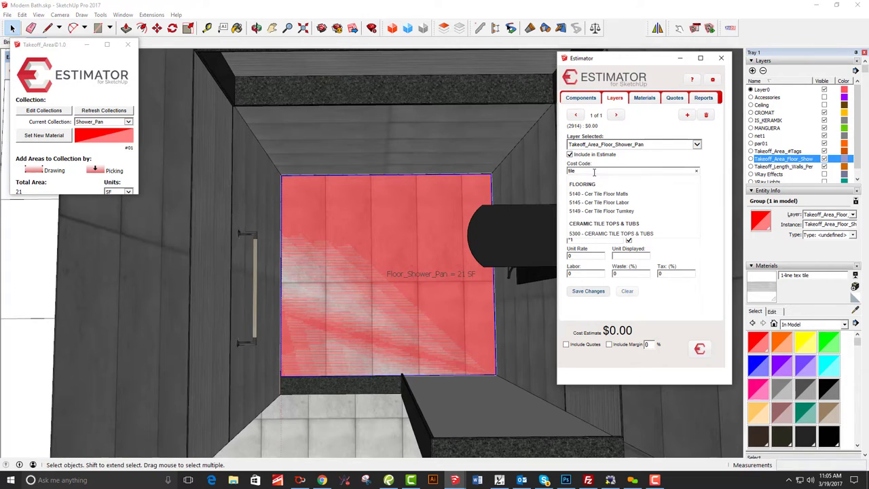
pyautogui.click(604, 203)
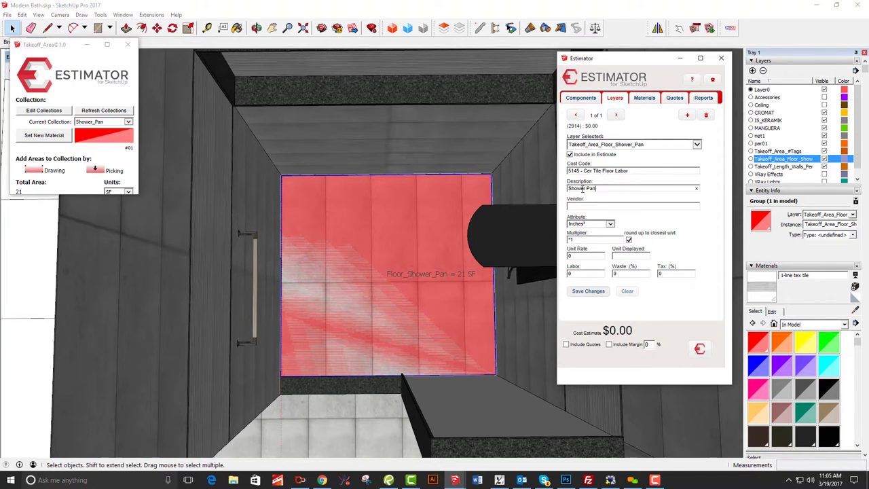
pyautogui.click(588, 223)
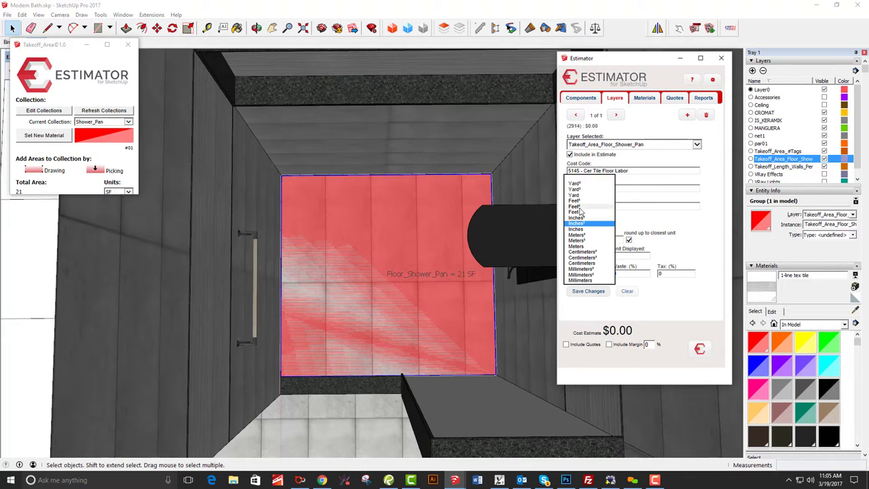
pyautogui.click(588, 216)
# Step: Set the shower pan layer's unit rate to 20 and displayed unit to SF, and save the entry
pyautogui.click(587, 255)
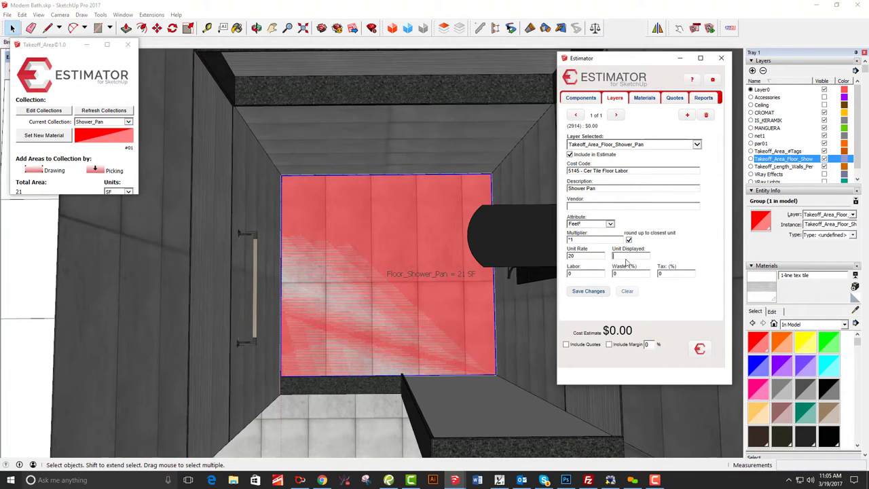
pyautogui.write('SF')
pyautogui.click(584, 291)
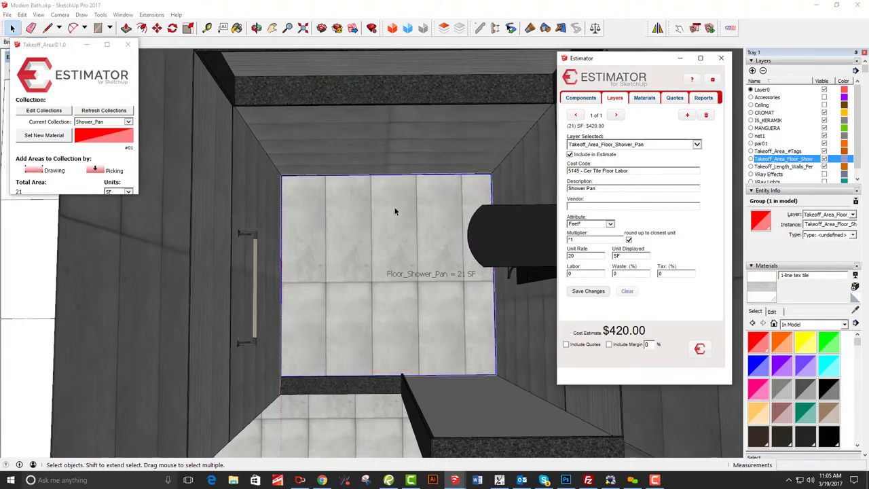
# Step: Close the area takeoff window and give the shower mixer component cost code 3650 - Plumbing Fixtures and description "Shower Valve and Head"
pyautogui.moveTo(398, 211); pyautogui.dragTo(486, 323, button='middle')
pyautogui.scroll(2, 353, 224)
pyautogui.click(128, 45)
pyautogui.click(270, 183)
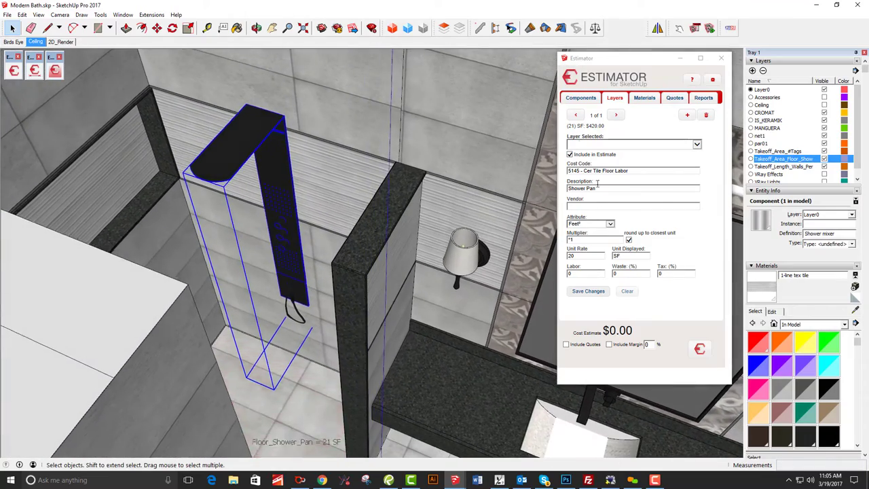
pyautogui.click(573, 97)
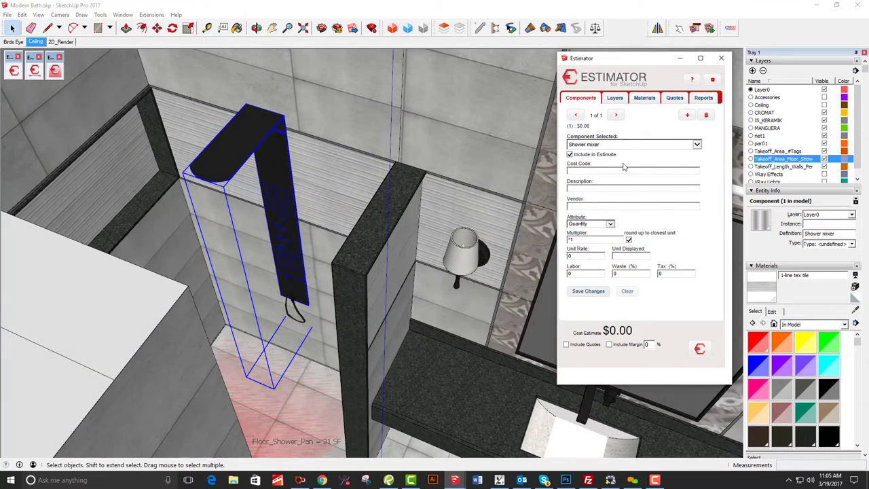
pyautogui.click(587, 171)
pyautogui.write('plu')
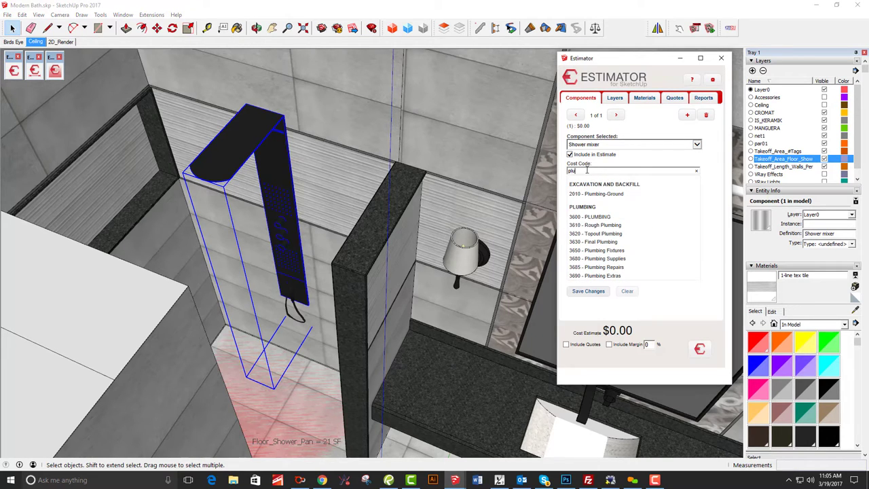
pyautogui.click(619, 250)
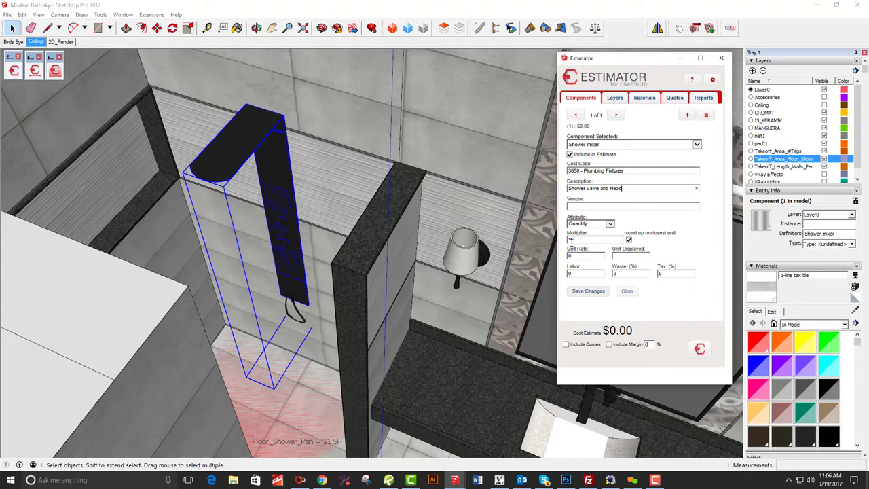
# Step: Set the shower mixer's unit rate to 800, displayed unit to EA and tax to 5.3%, and save the entry
pyautogui.moveTo(576, 256); pyautogui.dragTo(560, 256)
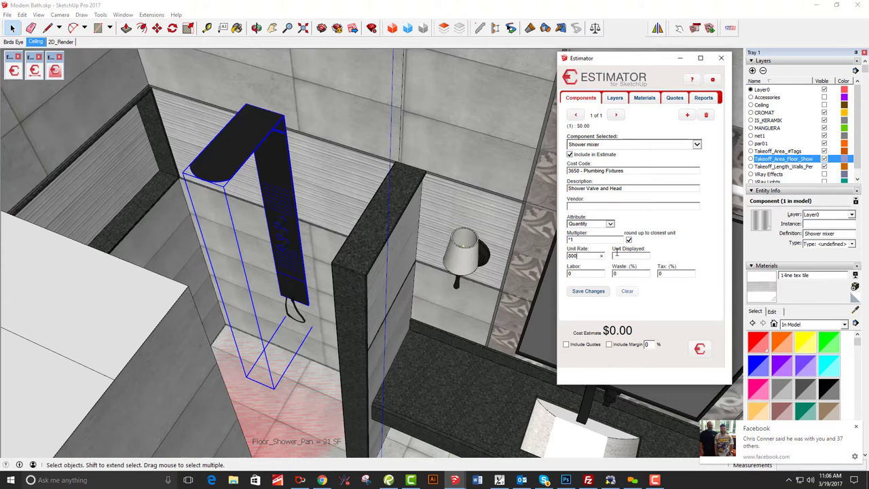
pyautogui.write('EA')
pyautogui.click(619, 274)
pyautogui.click(580, 292)
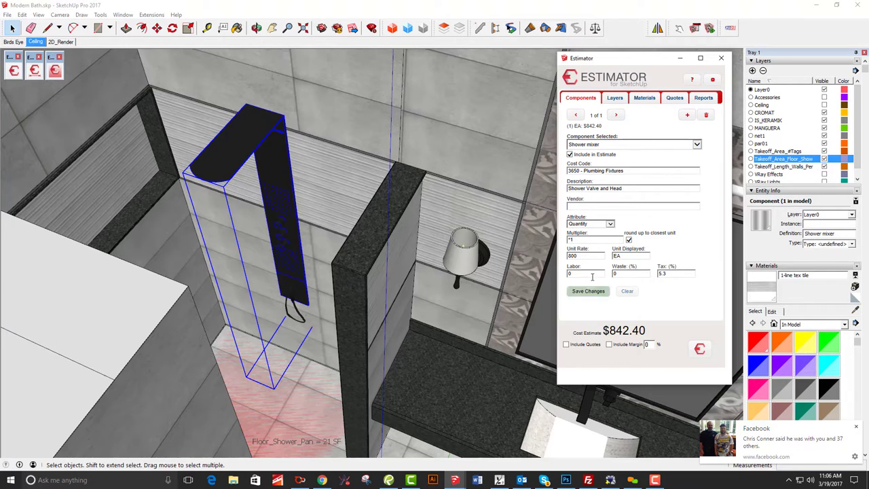
# Step: Give the faucet component above the sink cost code 3650 - Plumbing Fixtures and description "Faucet"
pyautogui.moveTo(417, 265); pyautogui.dragTo(407, 319, button='middle')
pyautogui.scroll(3, 409, 317)
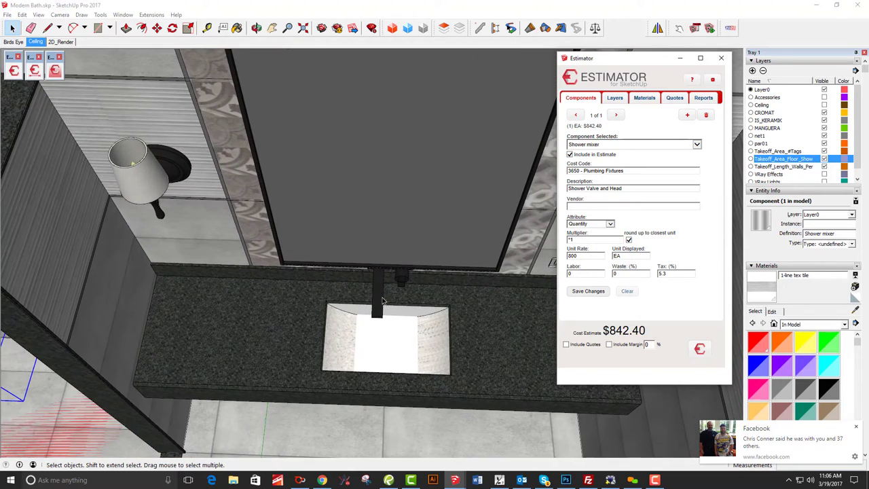
pyautogui.click(382, 301)
pyautogui.scroll(4, 380, 305)
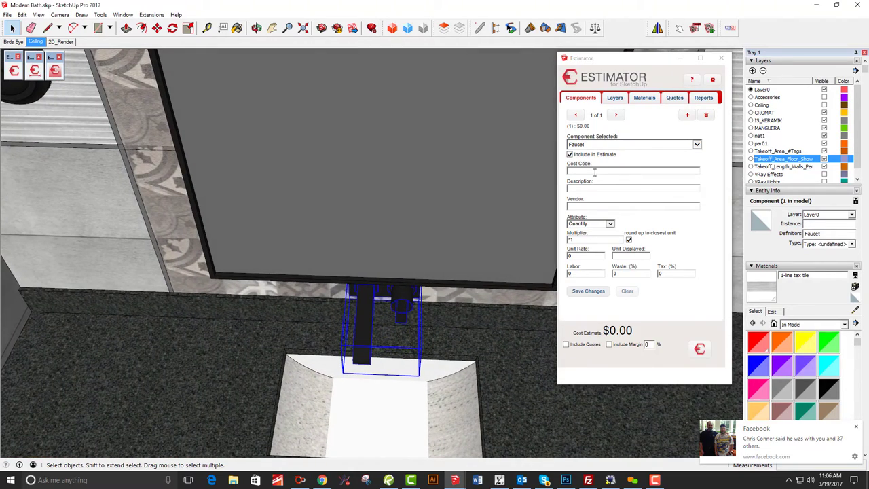
pyautogui.click(595, 173)
pyautogui.write('plumb')
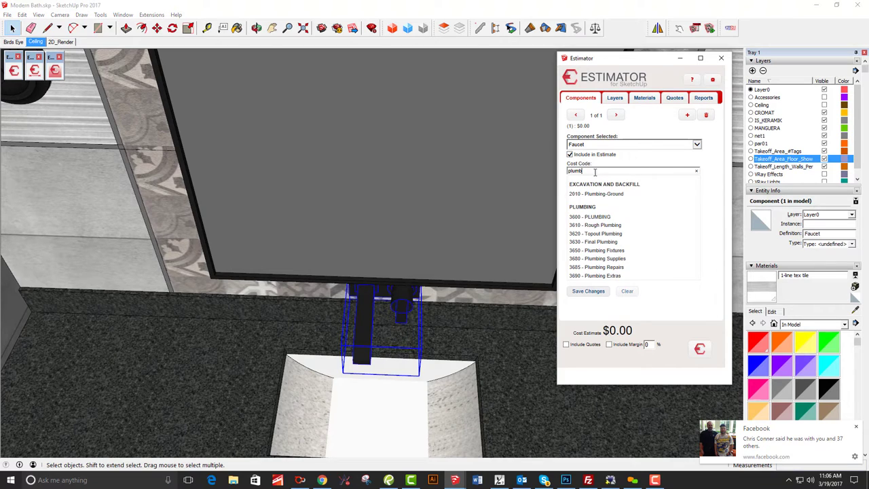
pyautogui.click(597, 250)
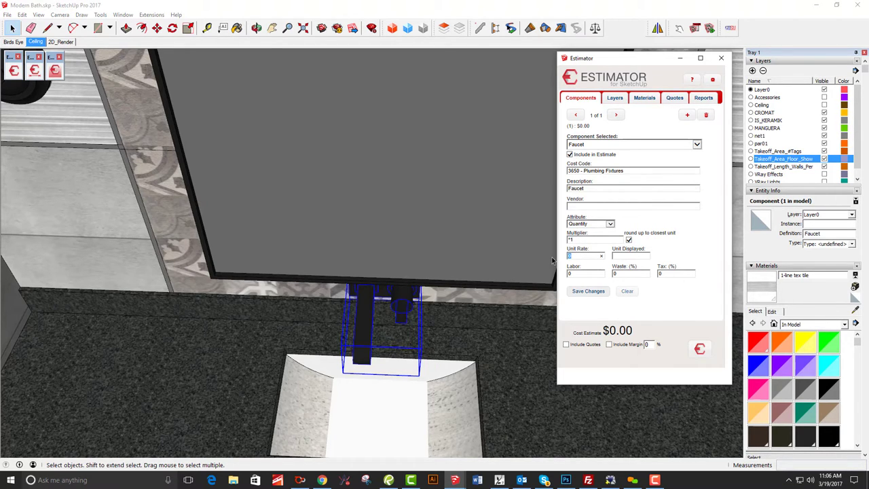
# Step: Set the faucet's unit rate to 450, displayed unit to EA and tax to 5.3%, and save the entry
pyautogui.click(623, 256)
pyautogui.write('ea')
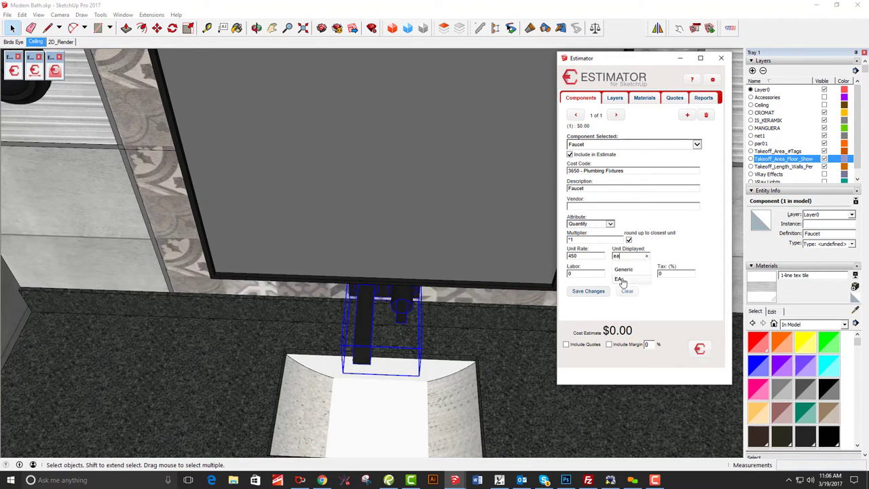
pyautogui.click(659, 273)
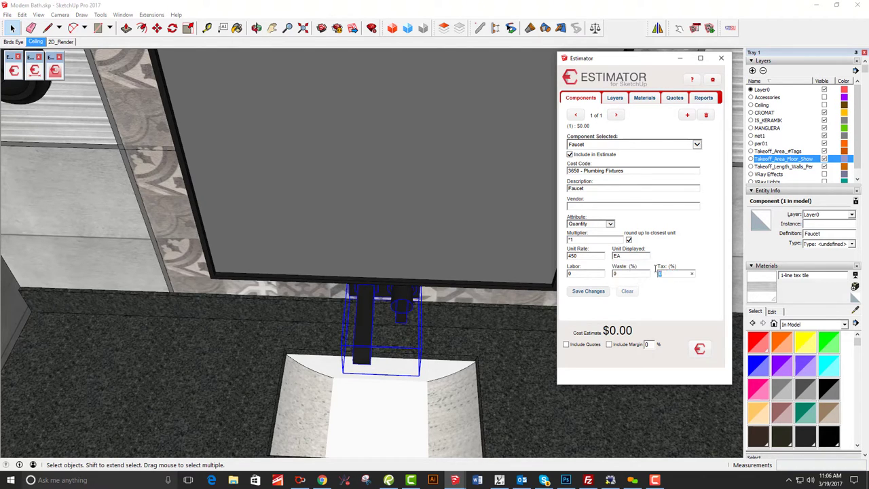
pyautogui.click(588, 292)
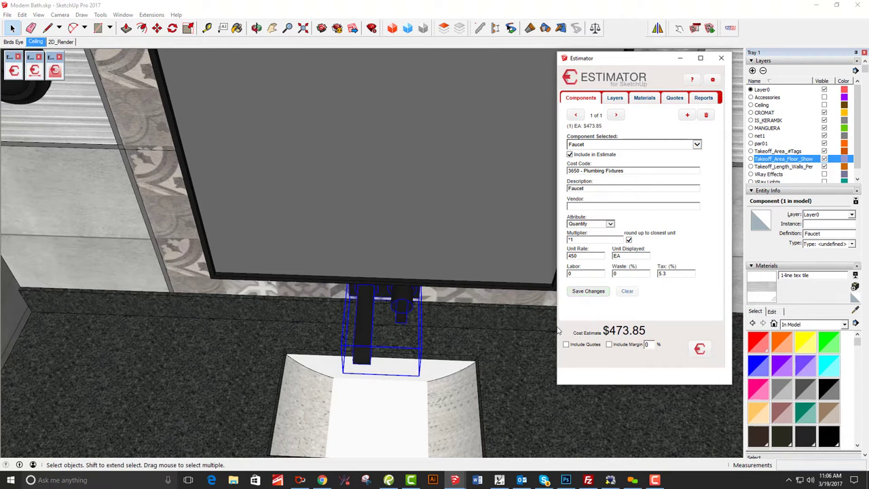
# Step: Give the sink component cost code 3650 - Plumbing Fixtures and description "Undermount Sink"
pyautogui.moveTo(372, 401); pyautogui.dragTo(372, 356, button='middle')
pyautogui.click(386, 358)
pyautogui.click(350, 221)
pyautogui.click(590, 172)
pyautogui.click(590, 173)
pyautogui.write('p')
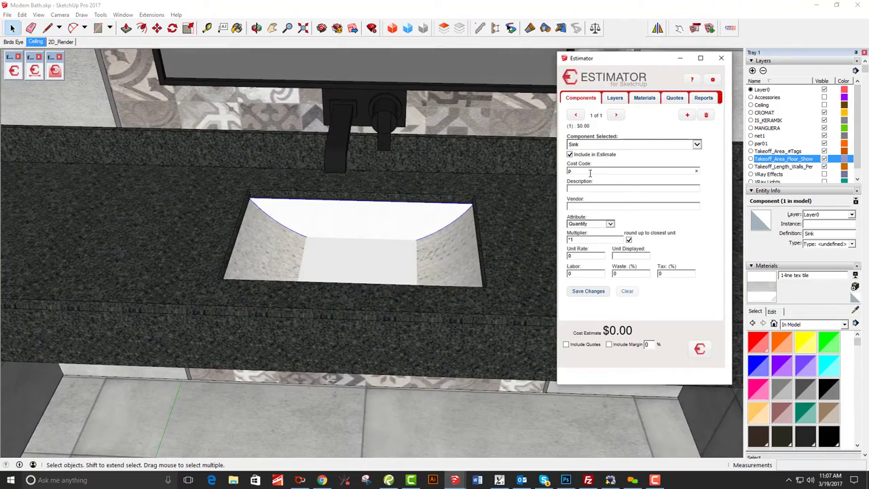
pyautogui.write('lumb')
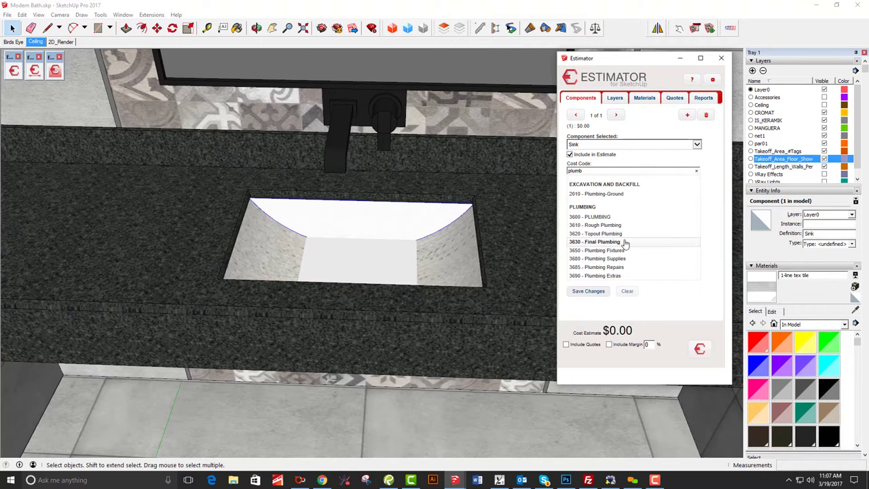
pyautogui.click(598, 250)
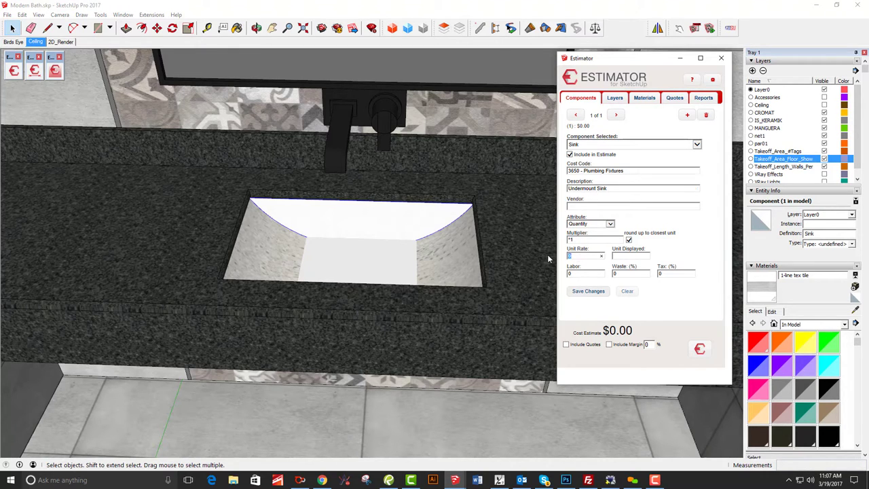
# Step: Set the sink's unit rate to 350, displayed unit to EA and tax to 5.3%, and save the entry
pyautogui.press('Tab')
pyautogui.write('ea')
pyautogui.click(619, 280)
pyautogui.click(656, 274)
pyautogui.click(588, 291)
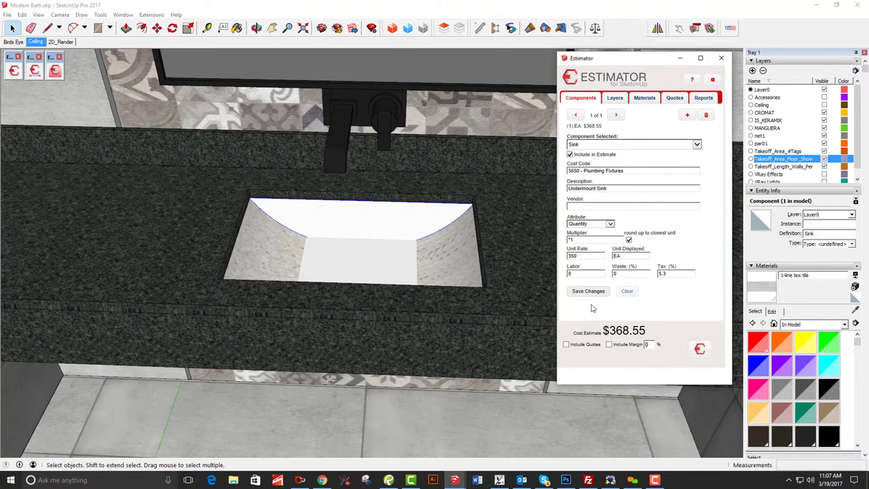
# Step: Give the wall-hung toilet component cost code 3650 - Plumbing Fixtures and description "Wall Mount Toilet"
pyautogui.moveTo(398, 267); pyautogui.dragTo(341, 197, button='middle')
pyautogui.click(342, 196)
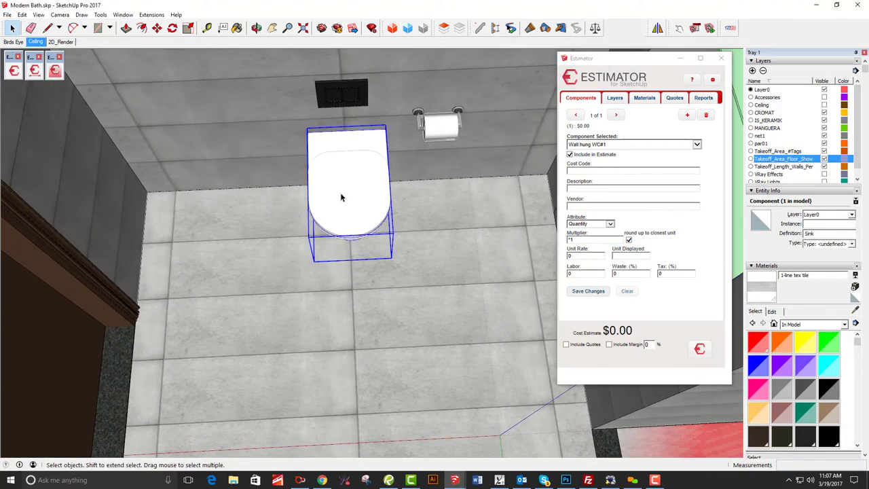
pyautogui.click(588, 171)
pyautogui.write('plu')
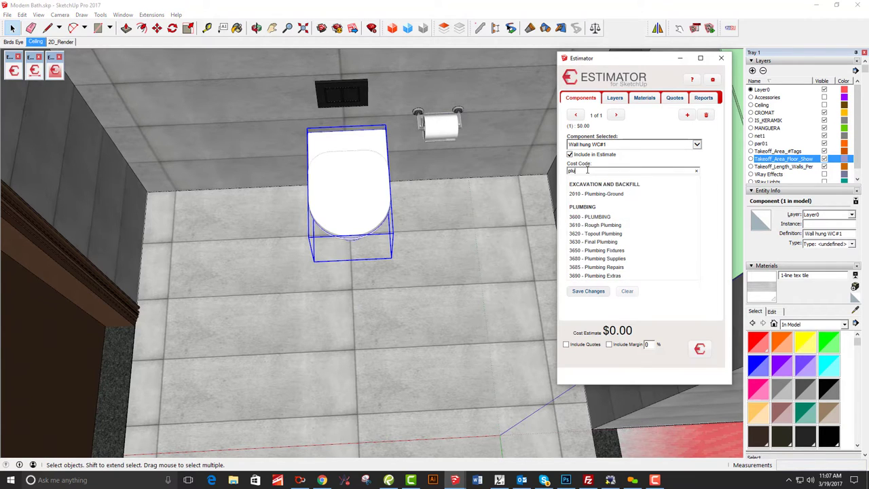
pyautogui.click(614, 250)
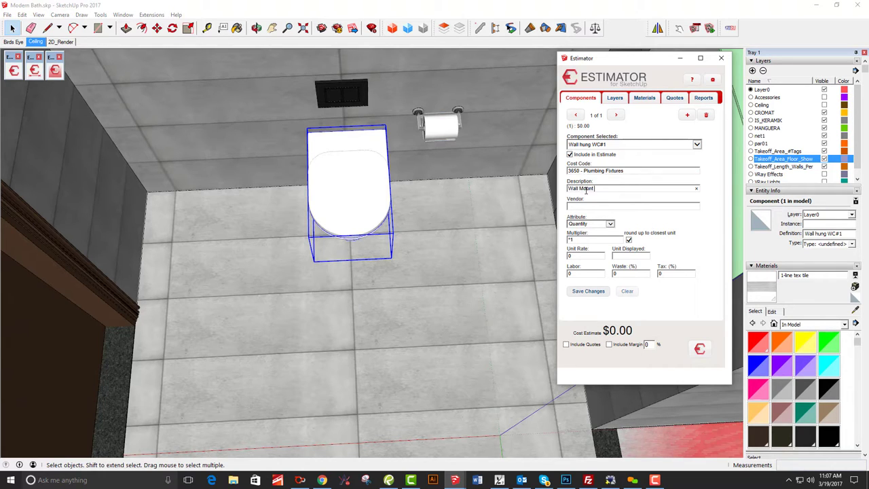
# Step: Set the toilet's unit rate to 450, displayed unit to EA and tax to 5.3%, and save the entry
pyautogui.click(576, 256)
pyautogui.doubleClick(569, 256)
pyautogui.write('EA')
pyautogui.click(622, 281)
pyautogui.click(597, 291)
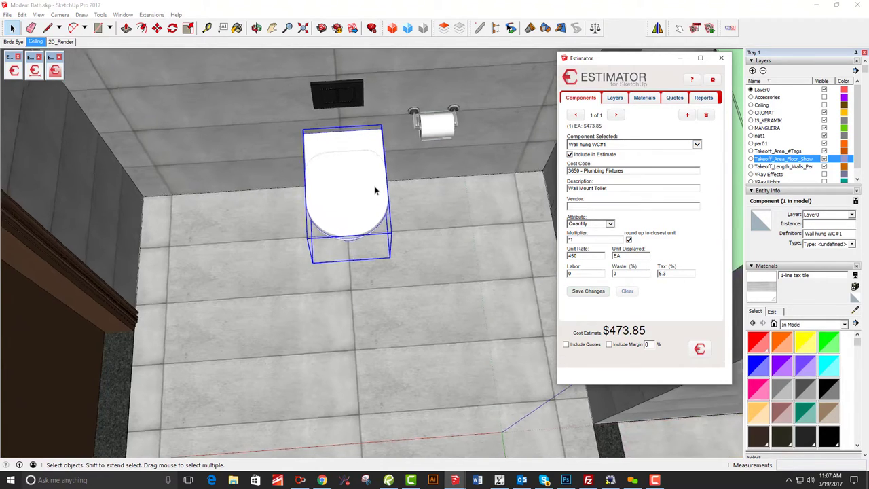
# Step: Enter a quote with cost code 3600 - PLUMBING, description "Plumbing Labor", amount 3000 and displayed unit EA, and save it
pyautogui.moveTo(374, 190); pyautogui.dragTo(326, 188, button='middle')
pyautogui.scroll(-4, 336, 201)
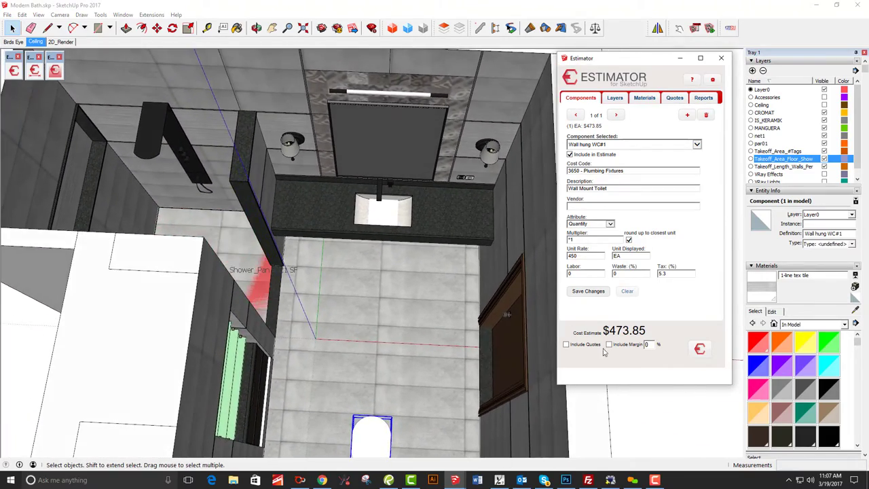
pyautogui.click(678, 99)
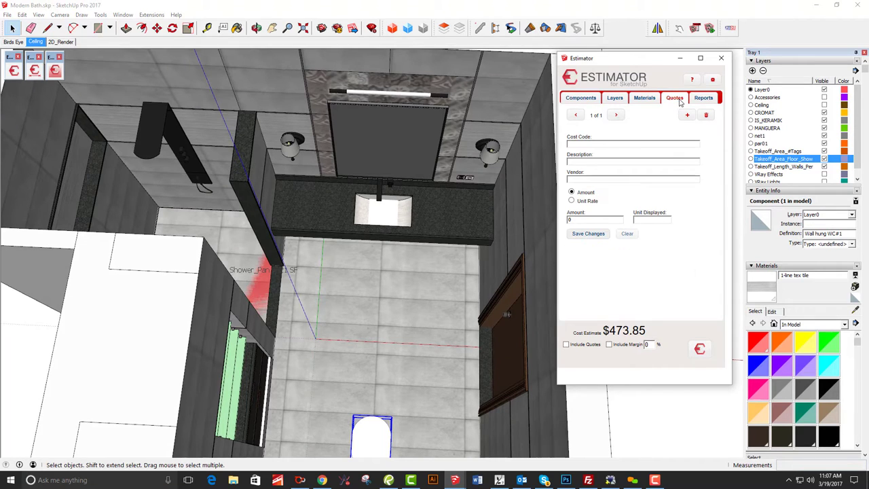
pyautogui.click(603, 146)
pyautogui.write('plum')
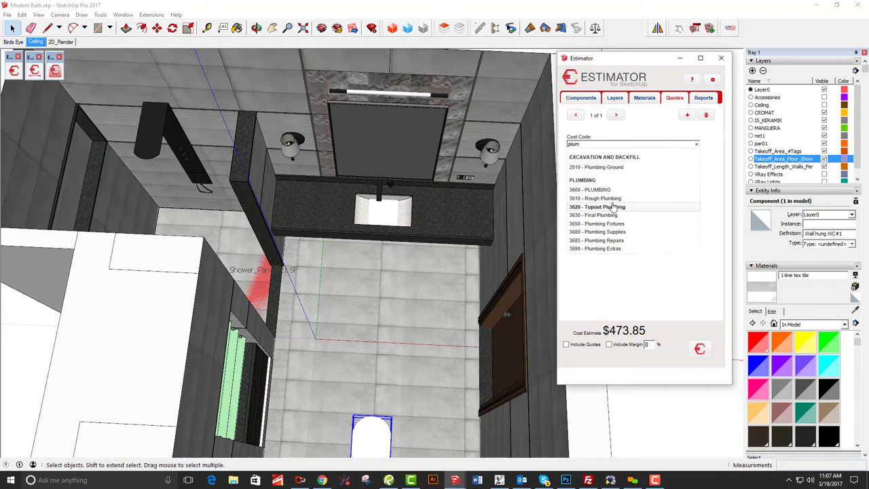
pyautogui.click(607, 190)
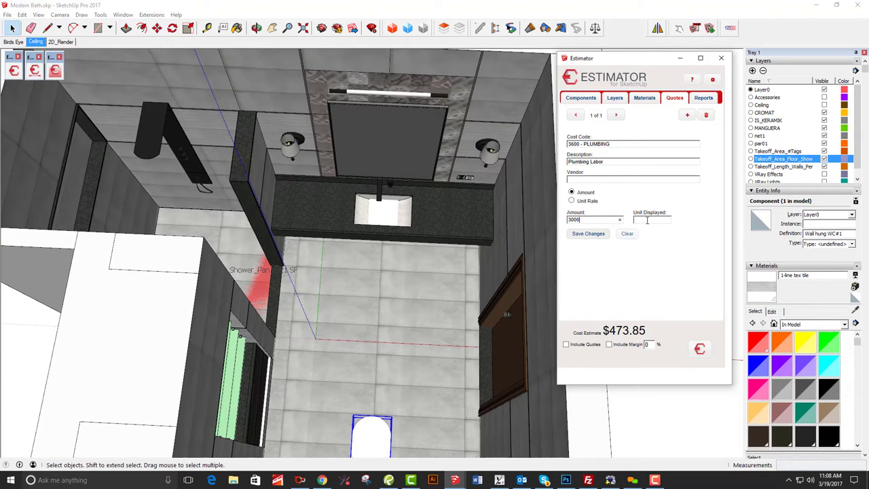
pyautogui.write('EA')
pyautogui.click(596, 235)
# Step: Check the cost estimate with and without quotes included, and view the estimate for the faucet alone
pyautogui.click(567, 346)
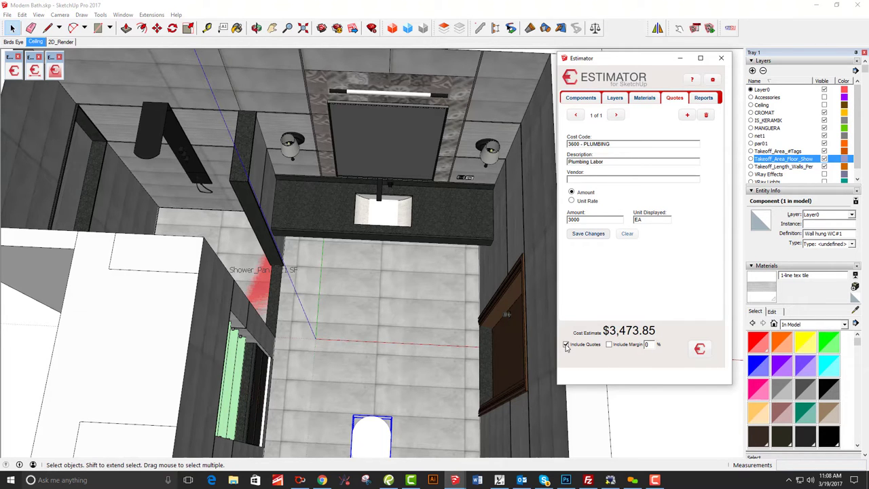
pyautogui.click(566, 345)
pyautogui.scroll(-5, 404, 224)
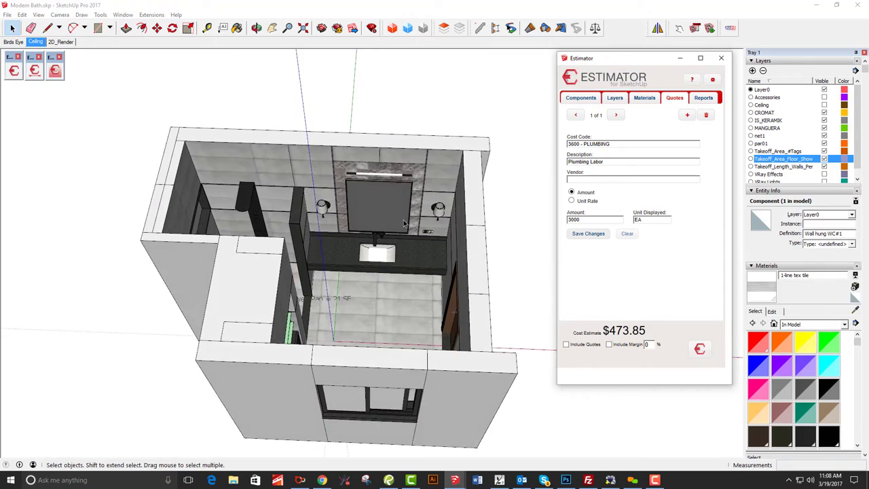
pyautogui.moveTo(404, 224); pyautogui.dragTo(370, 203, button='middle')
pyautogui.scroll(1, 377, 240)
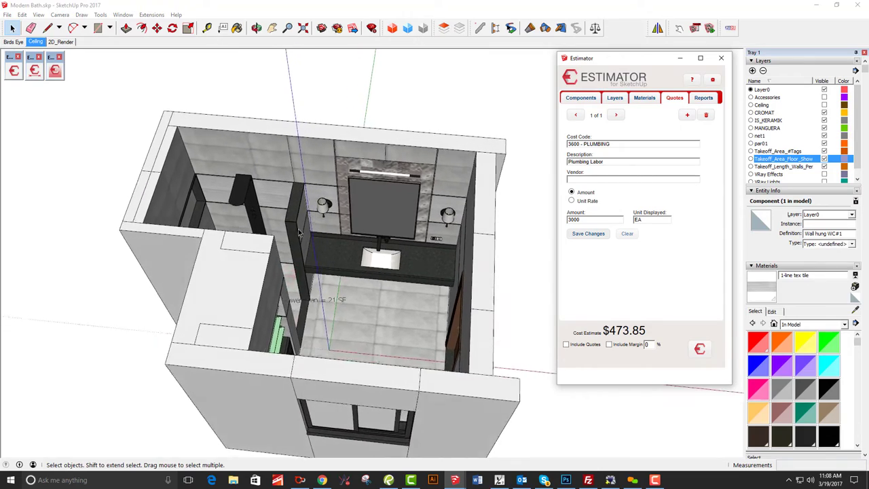
pyautogui.click(383, 258)
pyautogui.scroll(4, 375, 252)
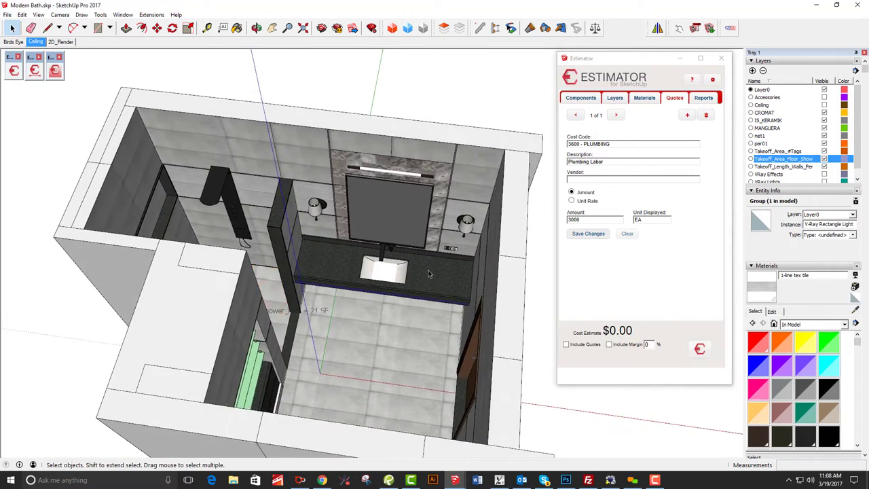
pyautogui.scroll(2, 374, 267)
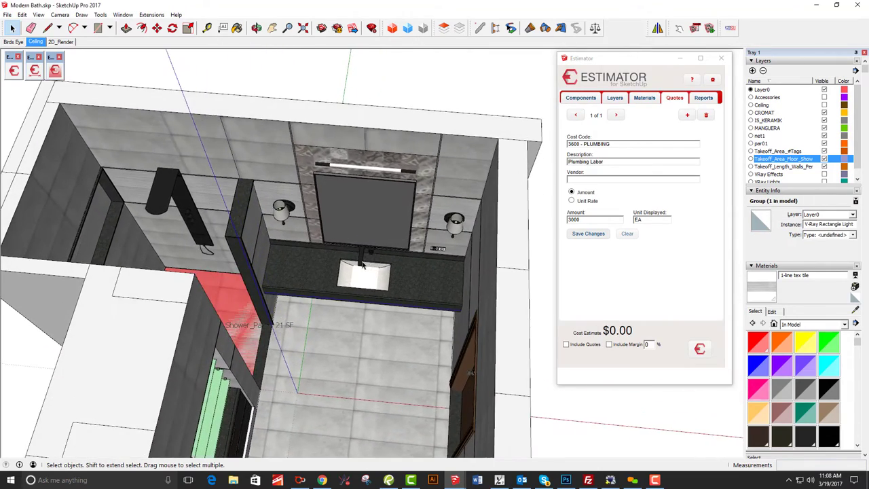
pyautogui.click(363, 265)
pyautogui.scroll(-3, 346, 265)
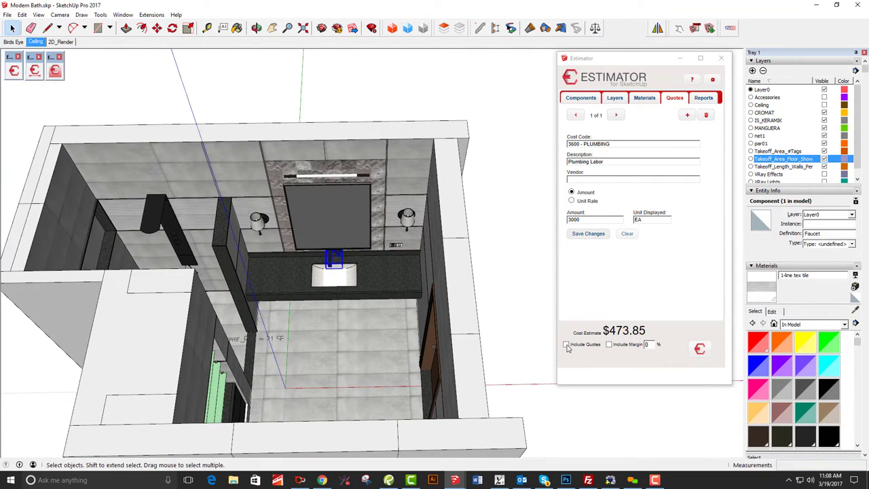
# Step: Give the wall sconce component beside the mirror cost code 5605 - Lighting Matls and description "Sconce Light"
pyautogui.scroll(5, 412, 309)
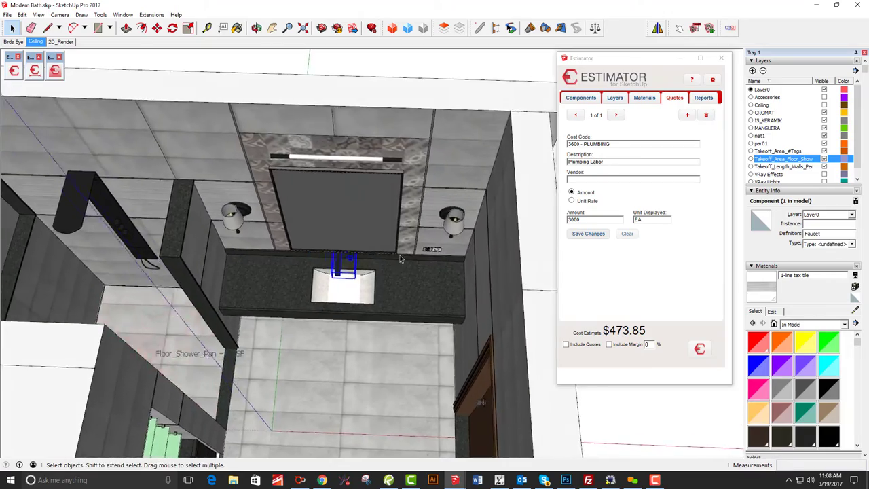
pyautogui.keyDown('shift'); pyautogui.moveTo(402, 353); pyautogui.dragTo(398, 322, button='middle'); pyautogui.keyUp('shift')
pyautogui.scroll(-3, 398, 322)
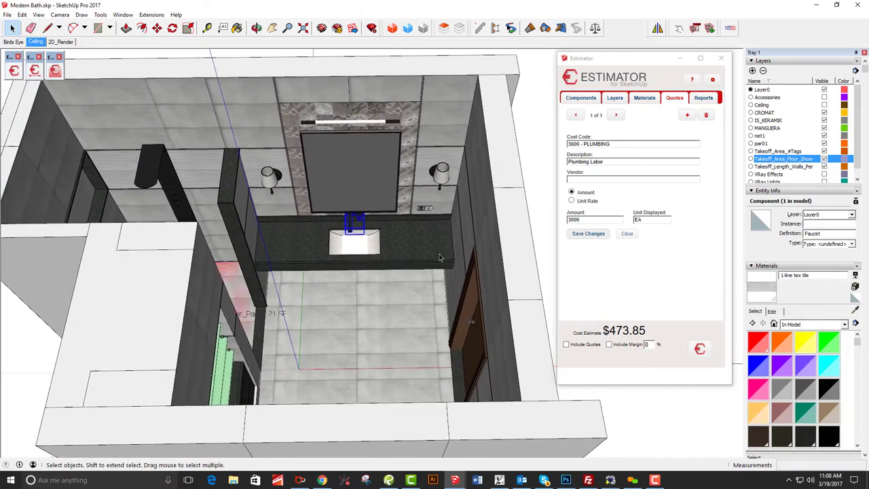
pyautogui.scroll(3, 376, 197)
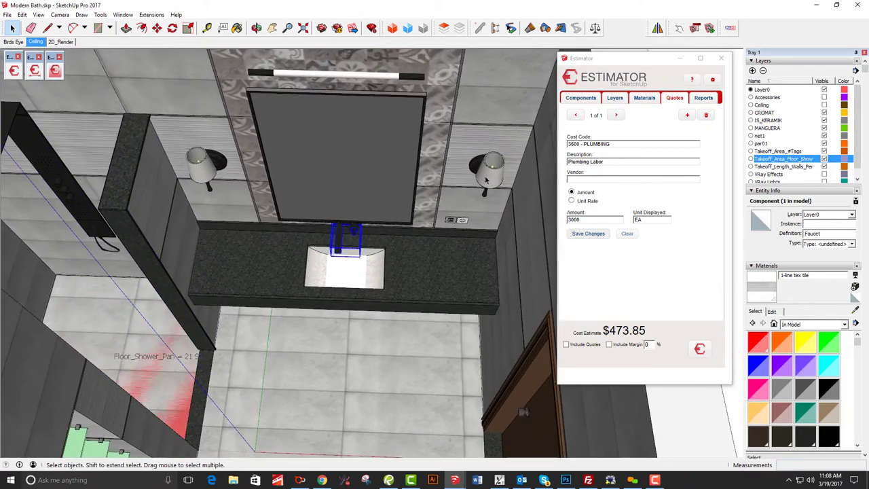
pyautogui.scroll(1, 468, 182)
pyautogui.click(483, 189)
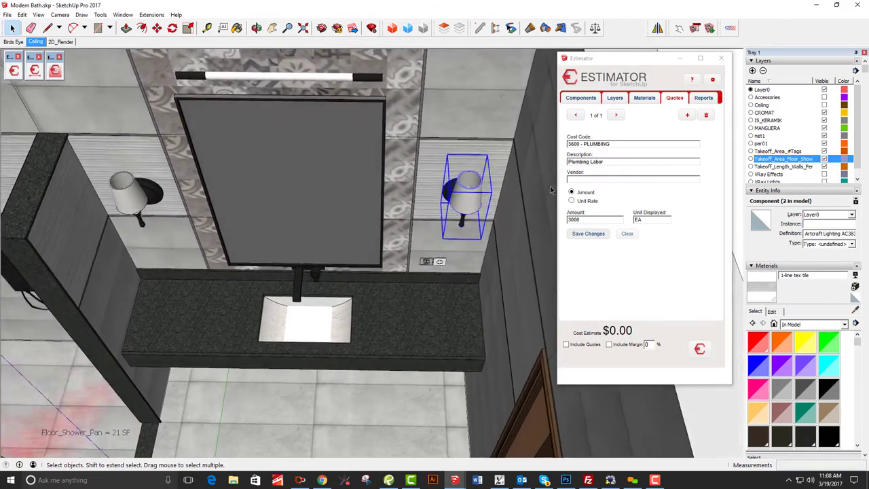
pyautogui.click(582, 99)
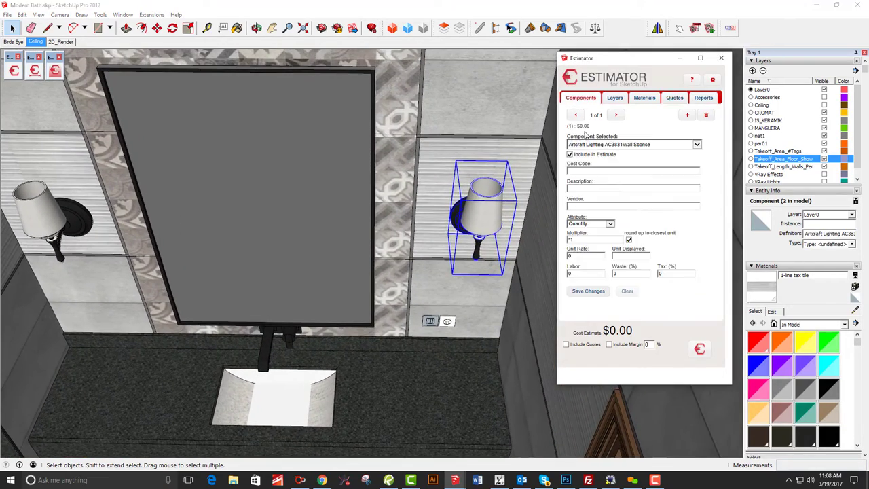
pyautogui.click(585, 171)
pyautogui.write('elec')
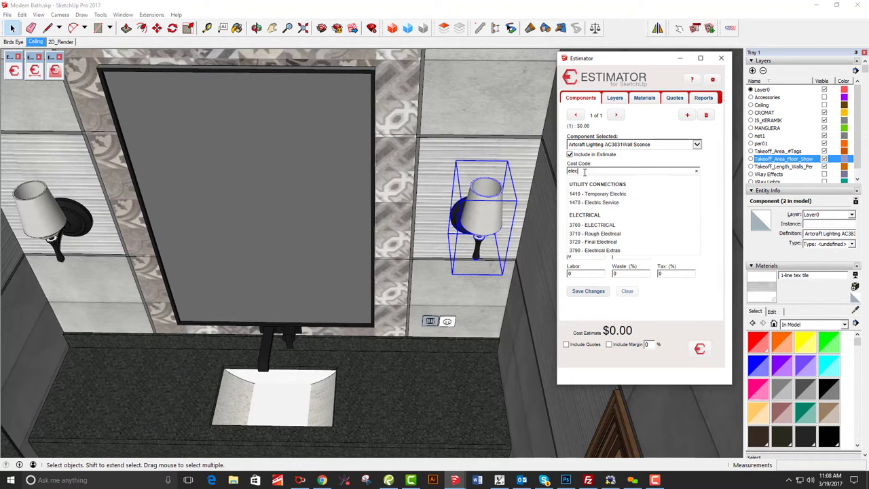
pyautogui.moveTo(583, 171); pyautogui.dragTo(560, 175)
pyautogui.write('light')
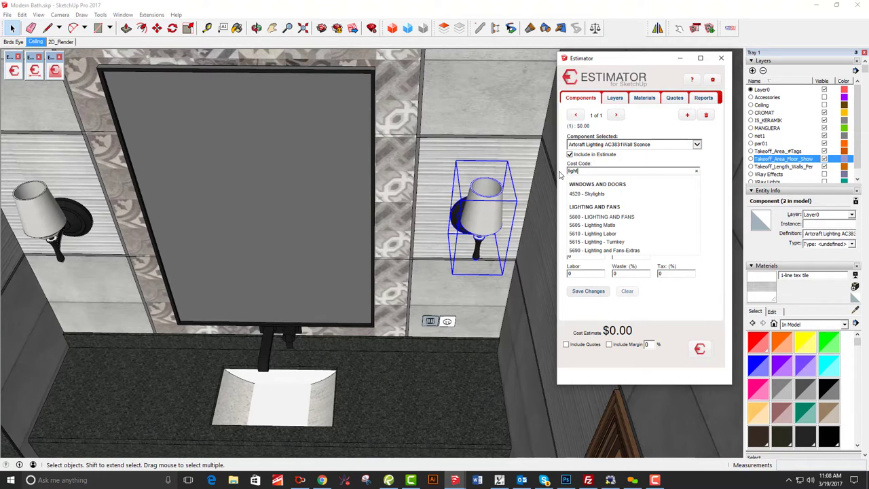
pyautogui.click(602, 226)
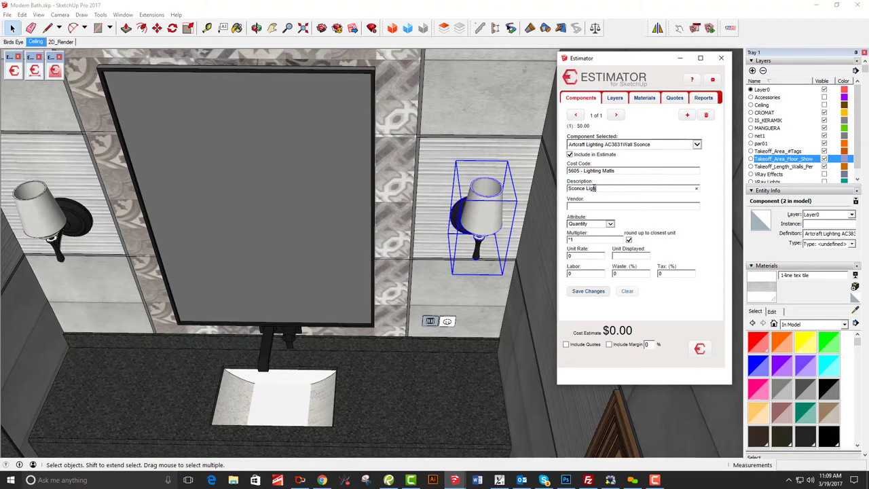
# Step: Set the sconce's unit rate to 95, displayed unit to EA and tax to 5.3%, save it, and check the estimate with both sconces selected
pyautogui.doubleClick(569, 256)
pyautogui.press('Tab')
pyautogui.write('EA')
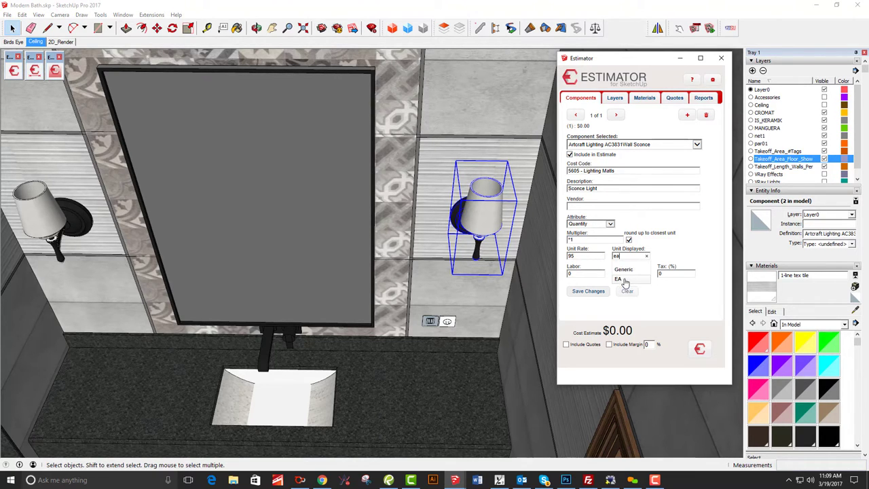
pyautogui.doubleClick(655, 274)
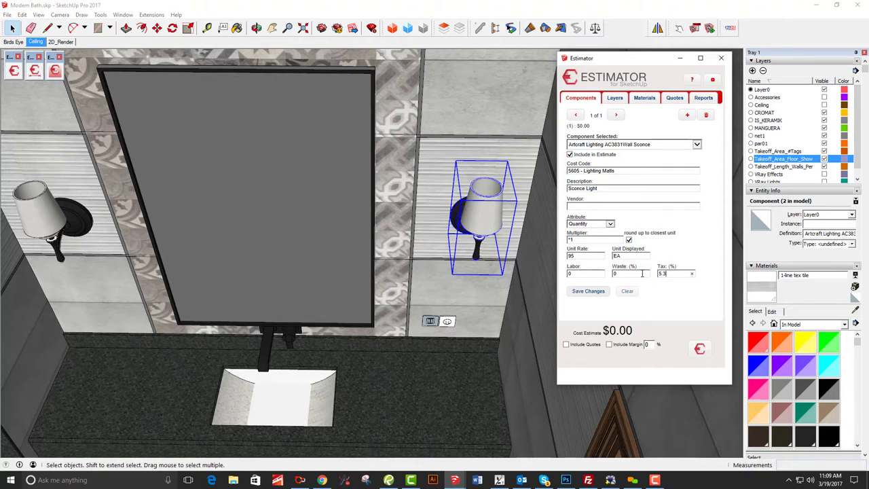
pyautogui.click(587, 291)
pyautogui.keyDown('shift'); pyautogui.click(55, 211); pyautogui.keyUp('shift')
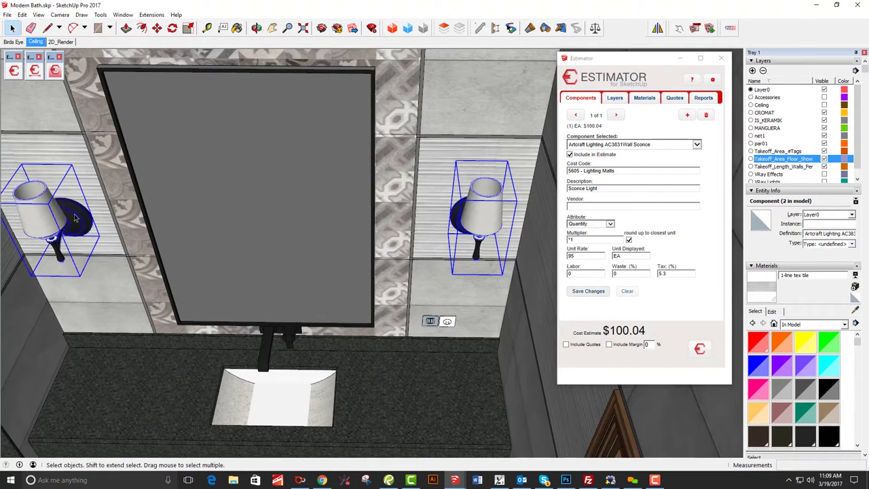
pyautogui.click(485, 229)
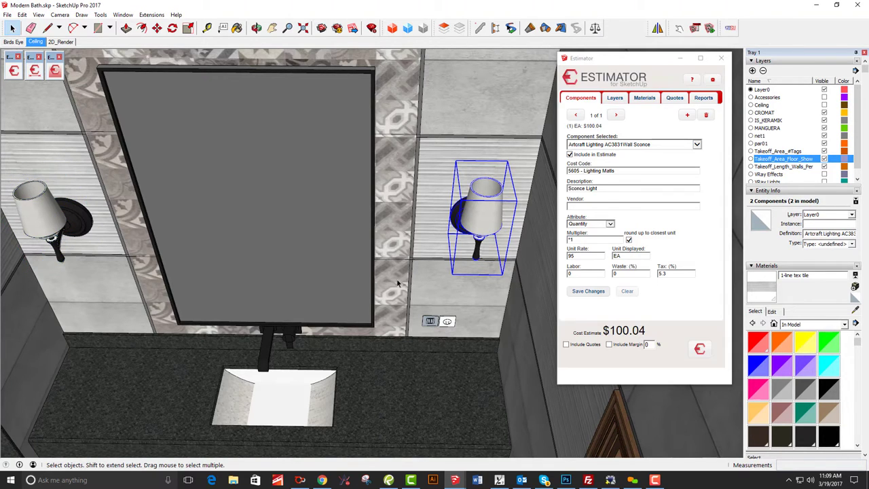
# Step: Convert the light bar group above the mirror into a component named "Light Fixture"
pyautogui.moveTo(308, 210); pyautogui.dragTo(319, 189, button='middle')
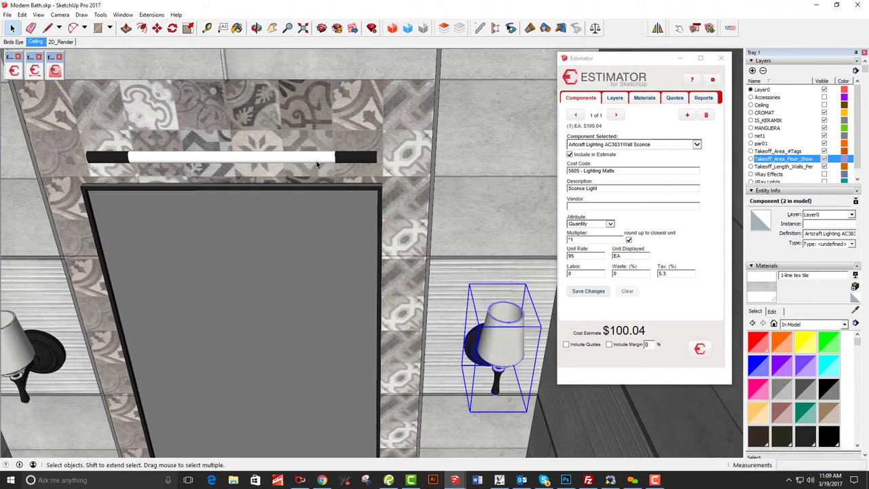
pyautogui.click(315, 160)
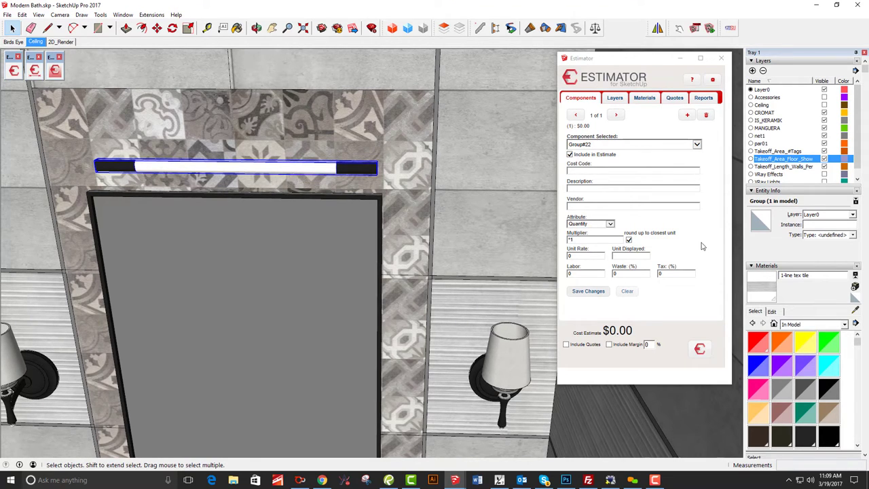
pyautogui.click(781, 62)
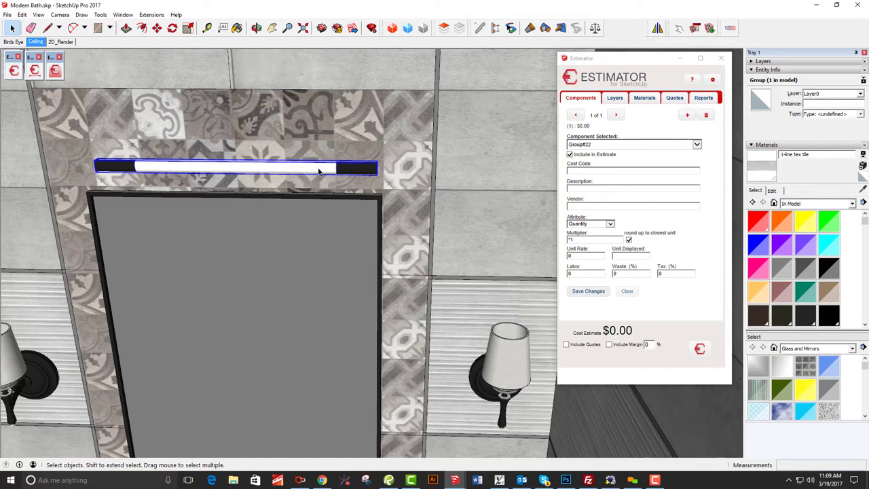
pyautogui.rightClick(319, 171)
pyautogui.click(355, 233)
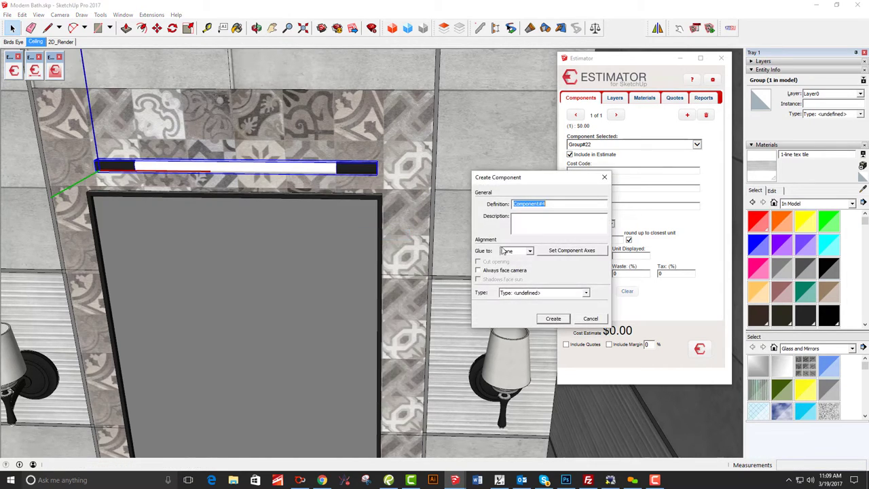
pyautogui.write('Light Fixture')
pyautogui.click(553, 318)
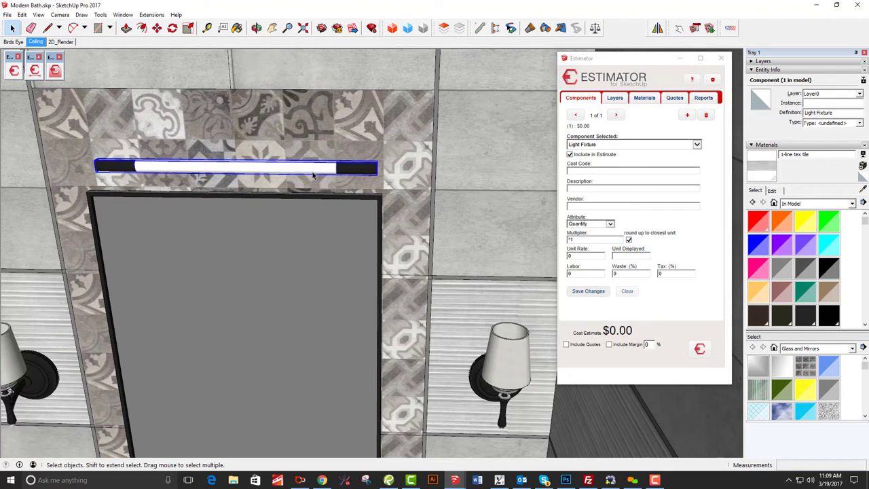
# Step: Save the light bar's entry with cost code 5605 - Lighting Matls, description "Vanity Light", unit rate 150, displayed unit EA and tax 5.3%
pyautogui.click(577, 172)
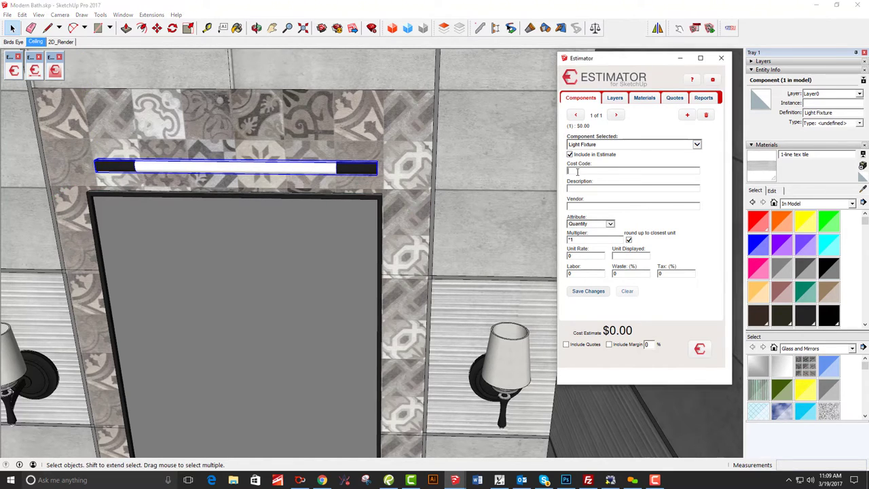
pyautogui.write('lig')
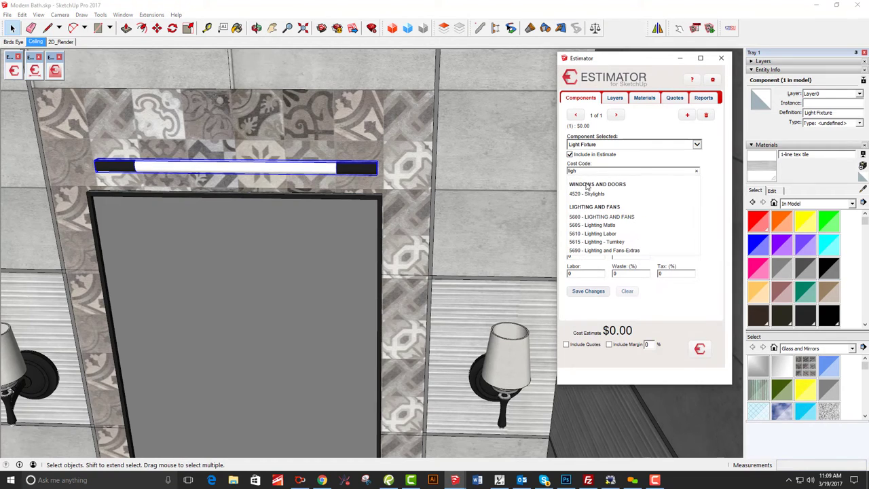
pyautogui.write('h')
pyautogui.click(595, 225)
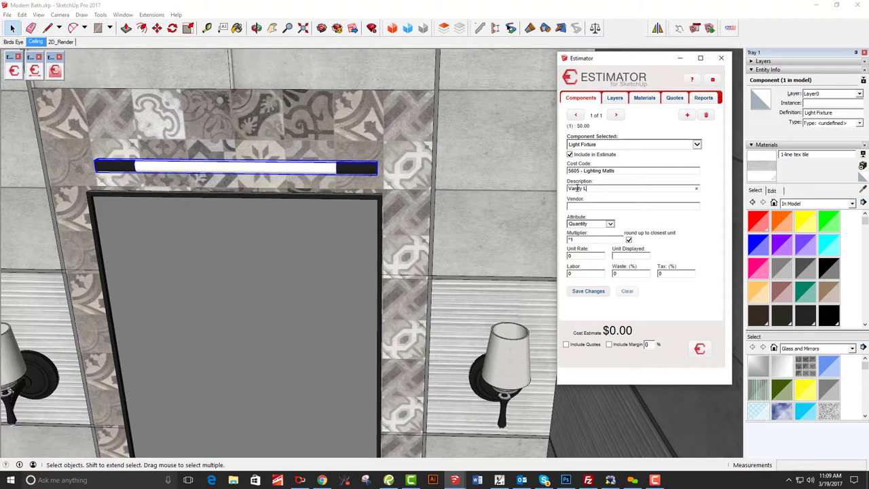
pyautogui.click(575, 256)
pyautogui.write('EA')
pyautogui.click(590, 292)
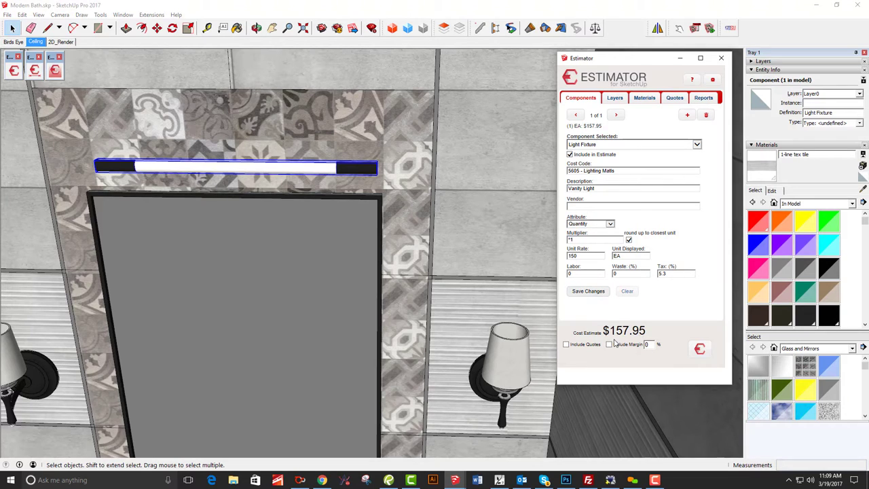
# Step: Select a recessed light above the glass shelves and turn on the visibility of the Ceiling layer
pyautogui.moveTo(283, 171); pyautogui.dragTo(243, 178, button='middle')
pyautogui.click(204, 206)
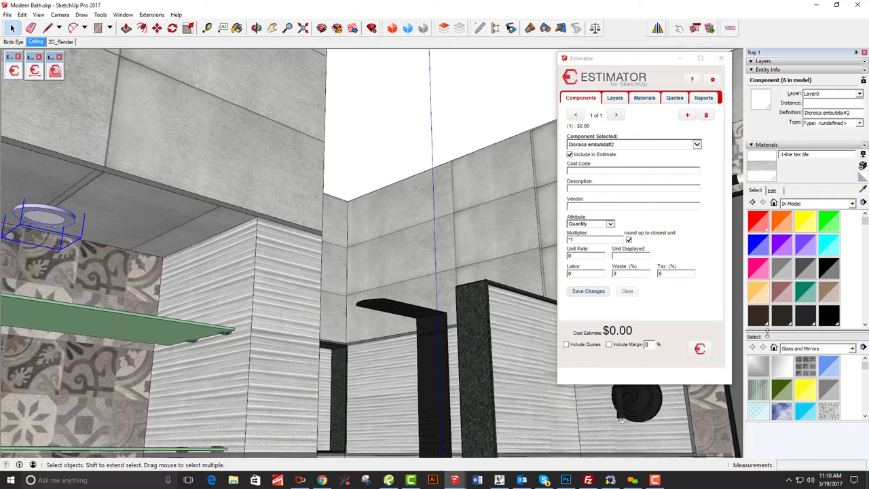
pyautogui.click(787, 147)
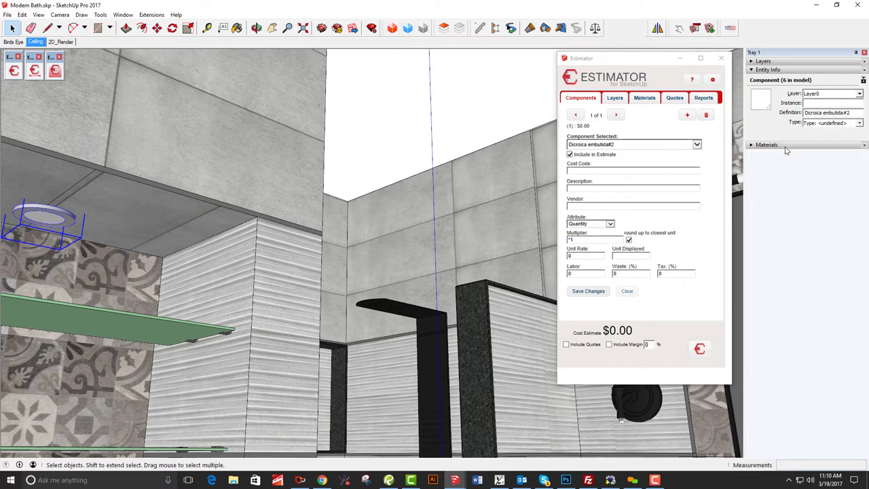
pyautogui.click(779, 70)
pyautogui.click(778, 62)
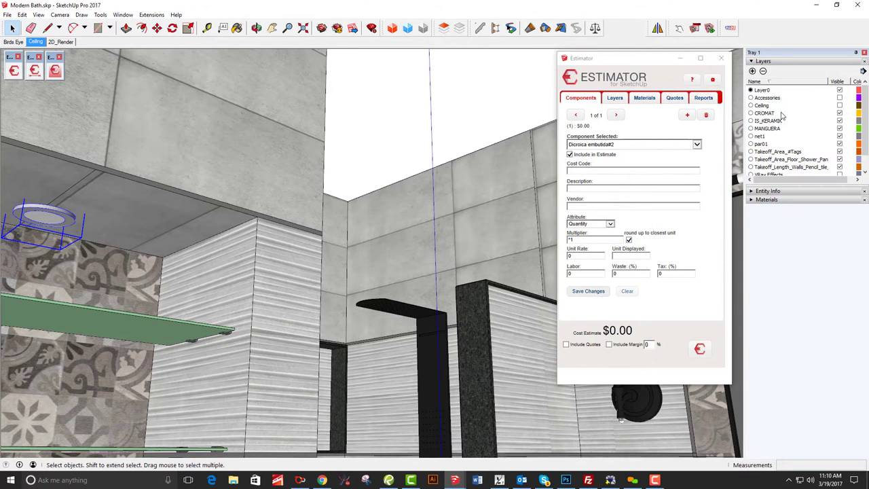
pyautogui.click(840, 105)
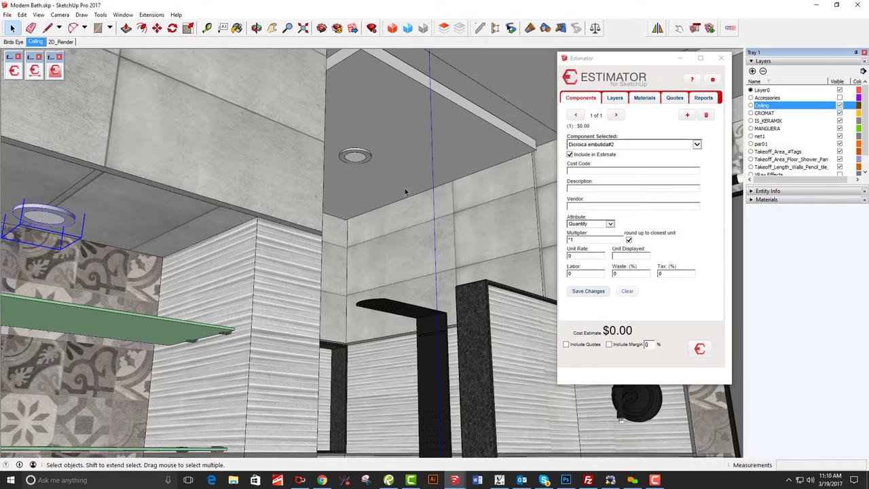
# Step: Open the ceiling component for editing and inspect the recessed lights nested inside it
pyautogui.click(362, 156)
pyautogui.doubleClick(362, 156)
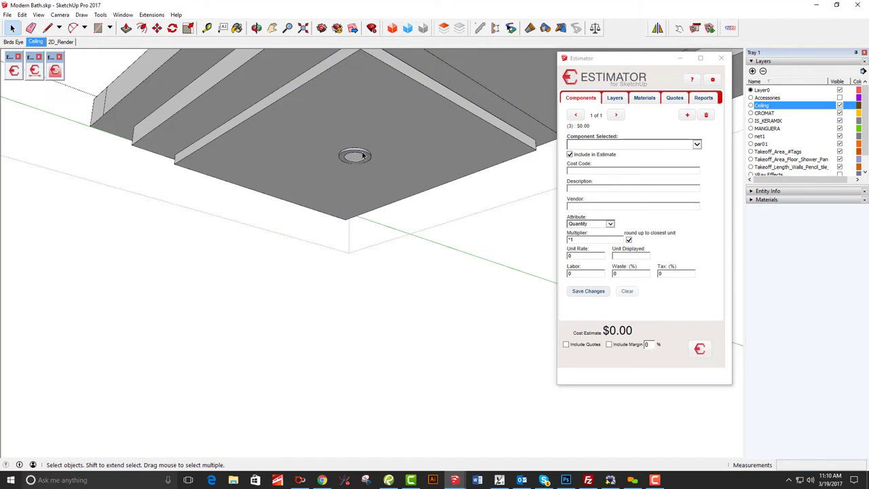
pyautogui.click(768, 191)
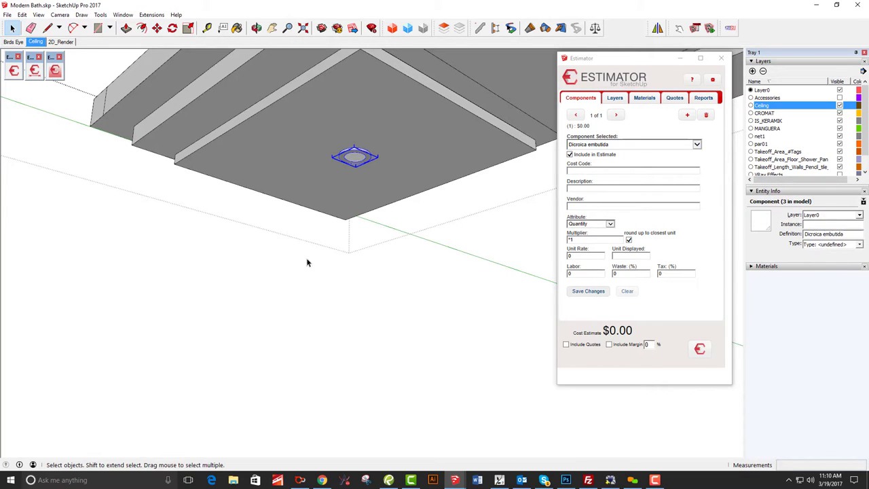
pyautogui.click(289, 275)
pyautogui.moveTo(279, 212)
pyautogui.mouseDown(button='middle')
pyautogui.moveTo(385, 159)
pyautogui.moveTo(493, 148)
pyautogui.moveTo(273, 346)
pyautogui.moveTo(142, 320)
pyautogui.moveTo(145, 306)
pyautogui.moveTo(351, 286)
pyautogui.moveTo(297, 307)
pyautogui.moveTo(283, 253)
pyautogui.moveTo(435, 251)
pyautogui.moveTo(330, 215)
pyautogui.moveTo(292, 216)
pyautogui.mouseUp(button='middle')
pyautogui.rightClick(290, 216)
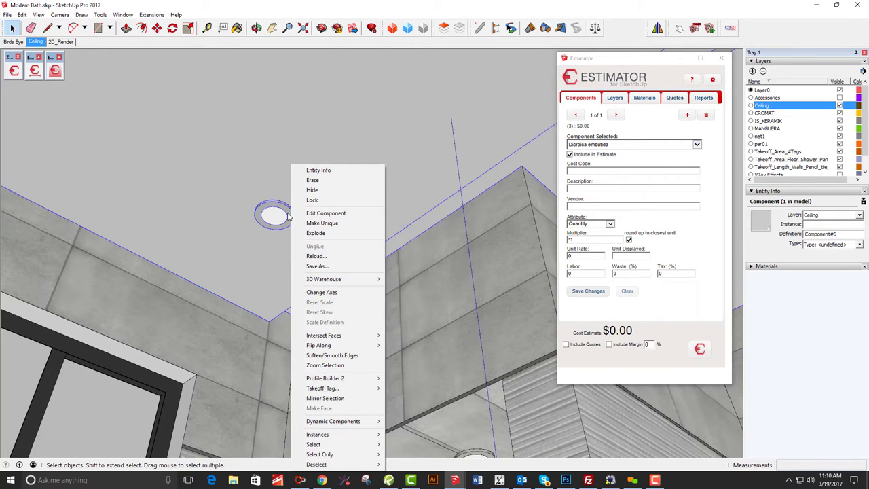
pyautogui.doubleClick(287, 216)
pyautogui.click(271, 215)
pyautogui.scroll(2, 288, 216)
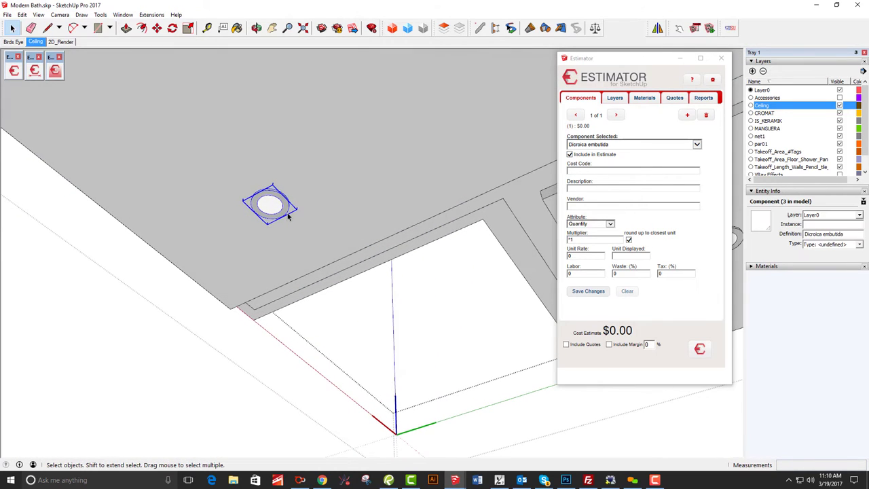
pyautogui.moveTo(317, 242); pyautogui.dragTo(326, 243, button='middle')
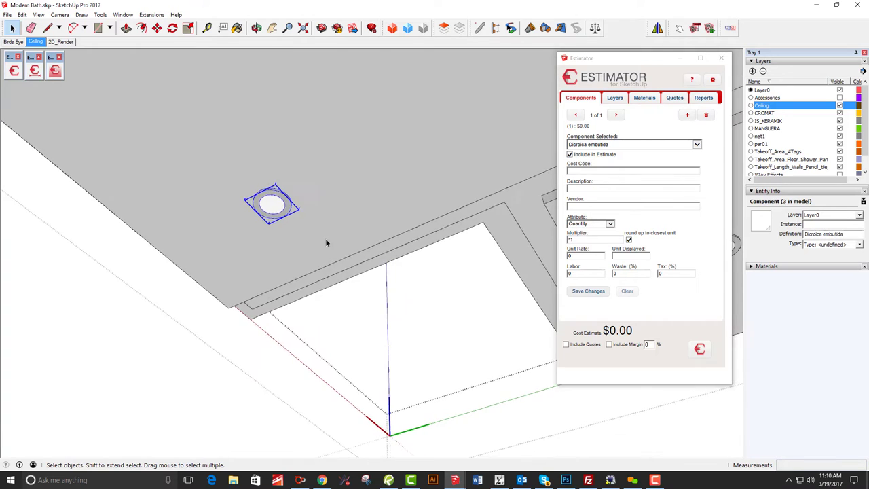
pyautogui.click(163, 316)
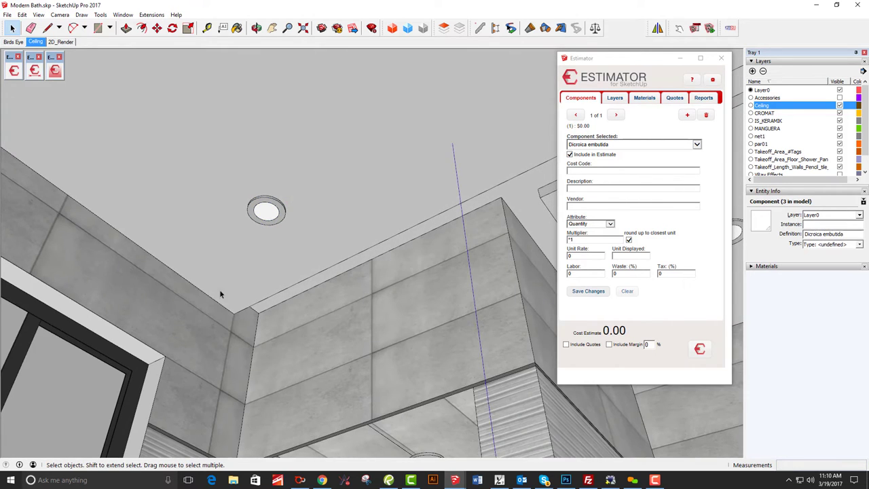
# Step: Save the flat ceiling's recessed light with cost code 5605 - Lighting Matls, description '4" recessed light', unit rate 60 and unit EA, then check the whole ceiling's estimate
pyautogui.doubleClick(280, 217)
pyautogui.click(280, 218)
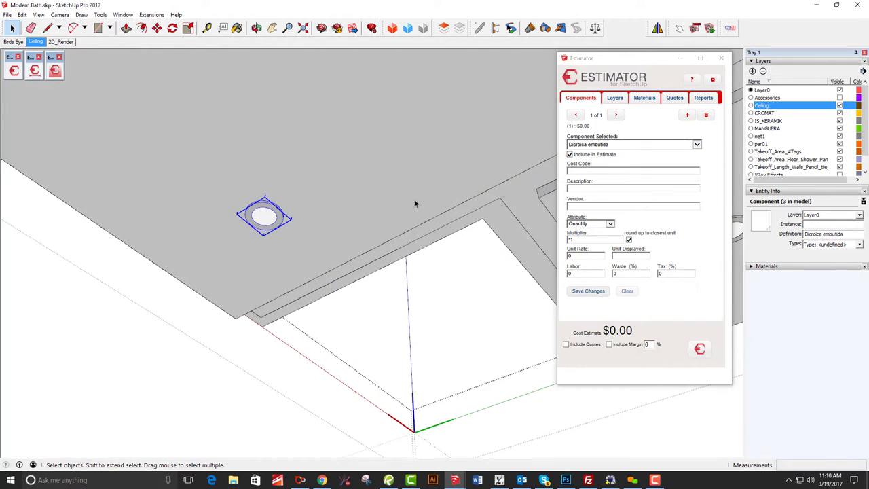
pyautogui.click(585, 169)
pyautogui.write('light')
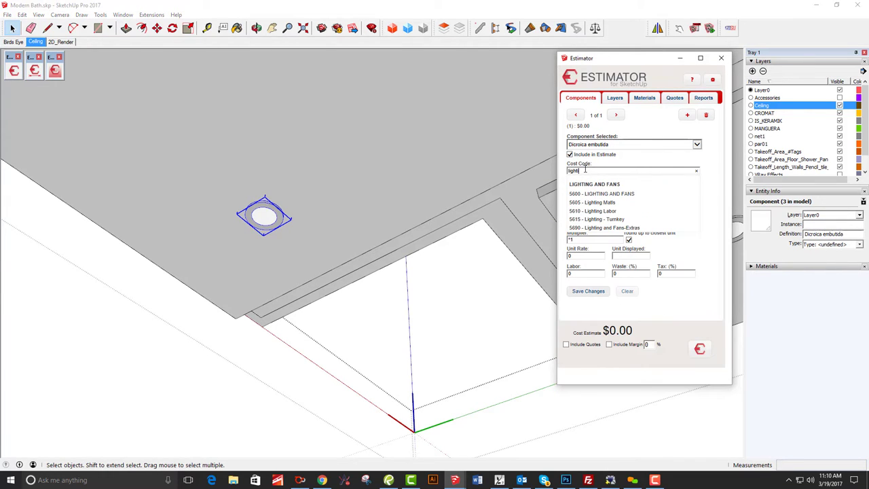
pyautogui.click(596, 203)
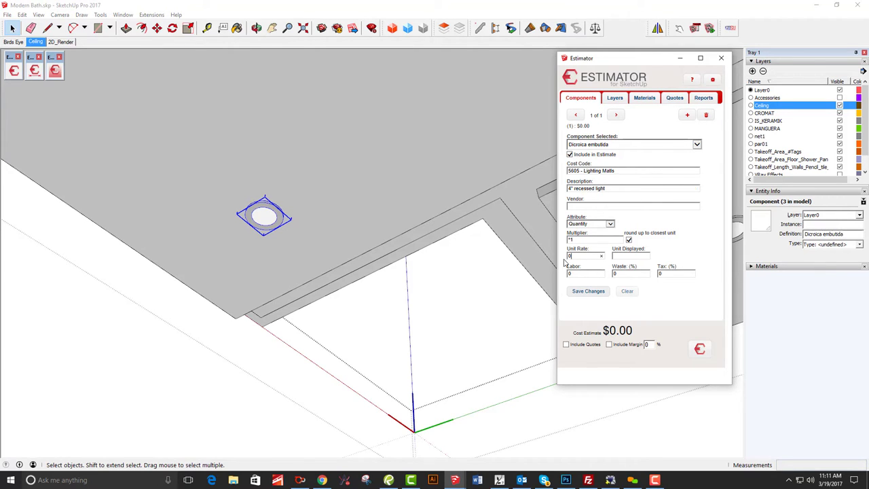
pyautogui.moveTo(564, 259); pyautogui.dragTo(561, 257)
pyautogui.write('EA')
pyautogui.click(588, 292)
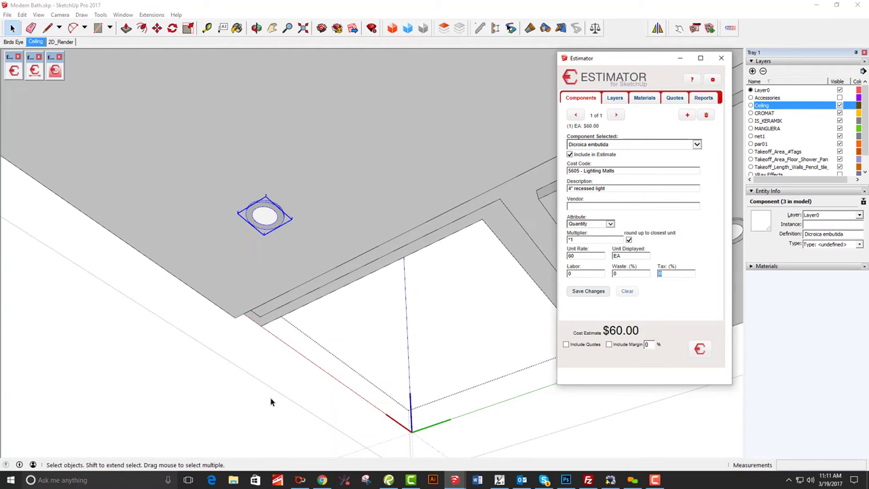
pyautogui.click(270, 402)
pyautogui.click(281, 225)
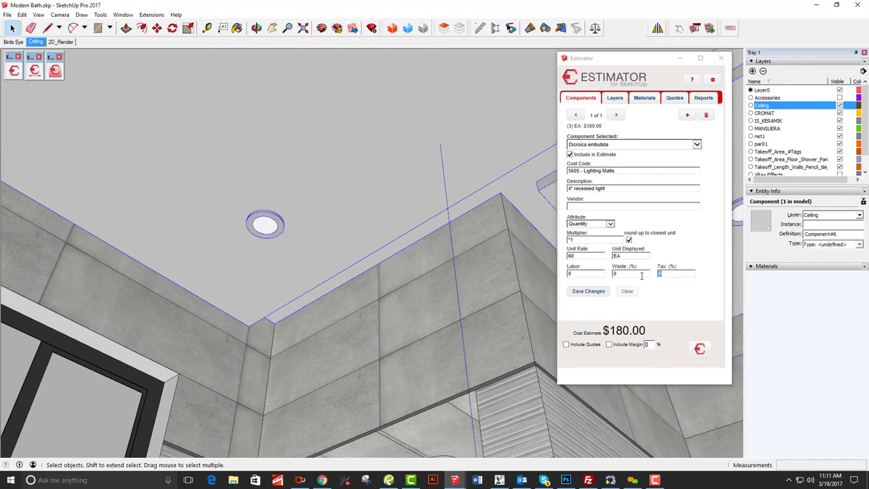
# Step: Reopen the ceiling component for editing and select a recessed light in the ceiling slot near the vanity mirror
pyautogui.scroll(10, 426, 258)
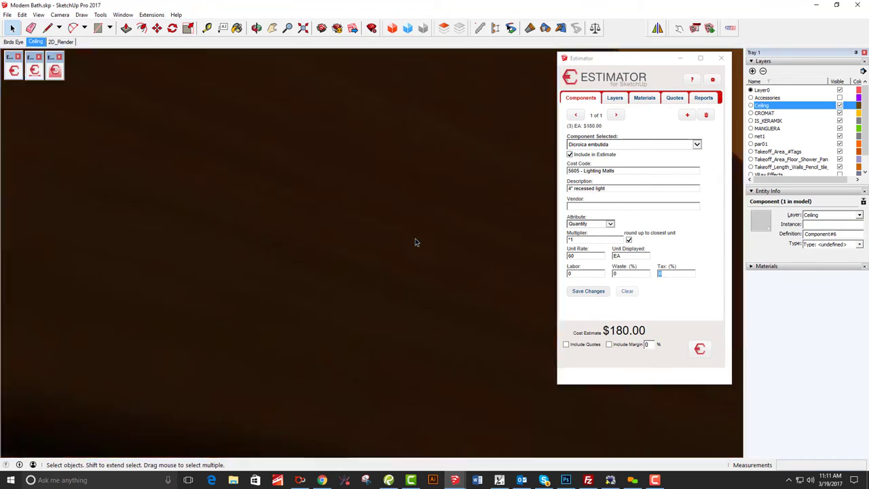
pyautogui.scroll(5, 415, 242)
pyautogui.scroll(5, 370, 293)
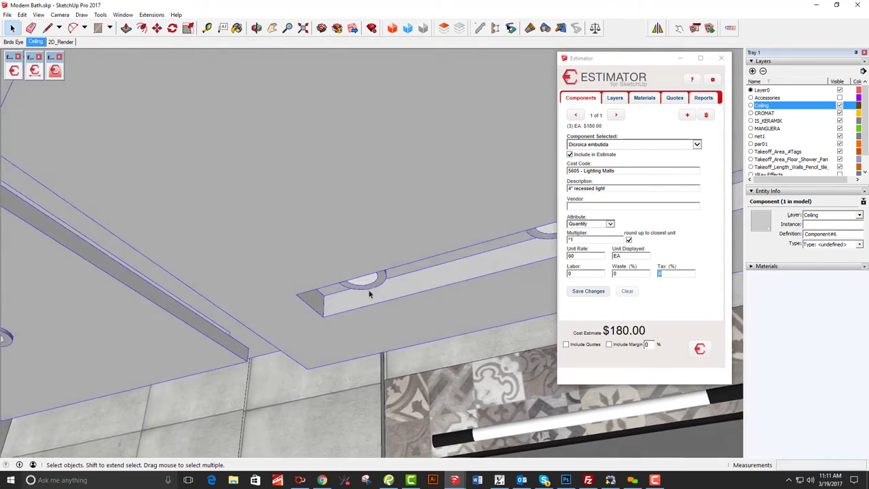
pyautogui.scroll(2, 371, 291)
pyautogui.doubleClick(375, 289)
pyautogui.click(381, 288)
pyautogui.moveTo(382, 288); pyautogui.dragTo(294, 293, button='middle')
pyautogui.rightClick(293, 293)
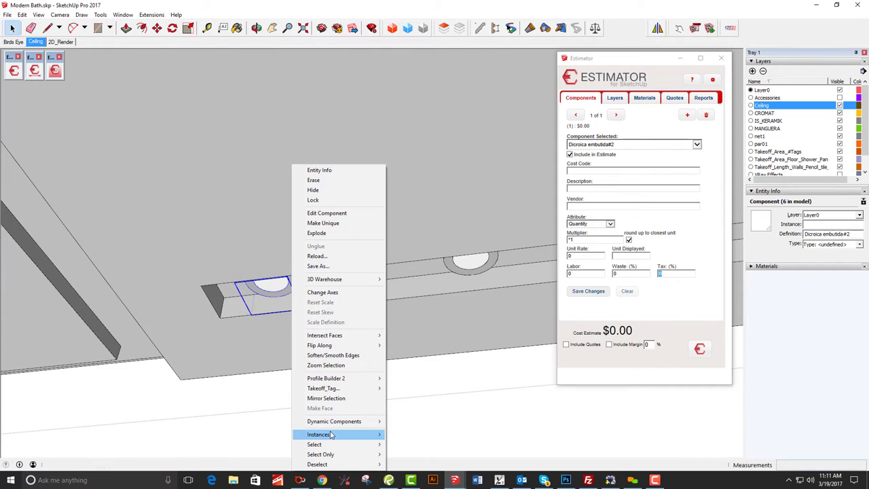
pyautogui.moveTo(331, 435)
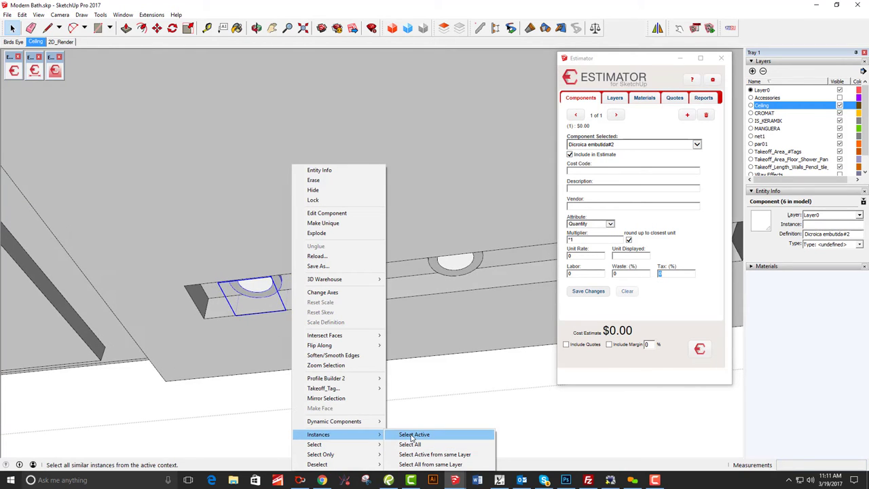
pyautogui.moveTo(373, 445)
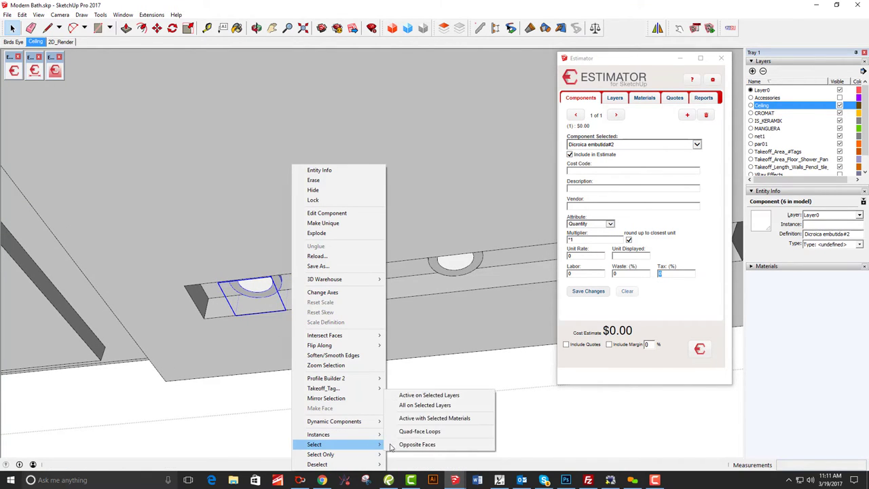
pyautogui.click(423, 395)
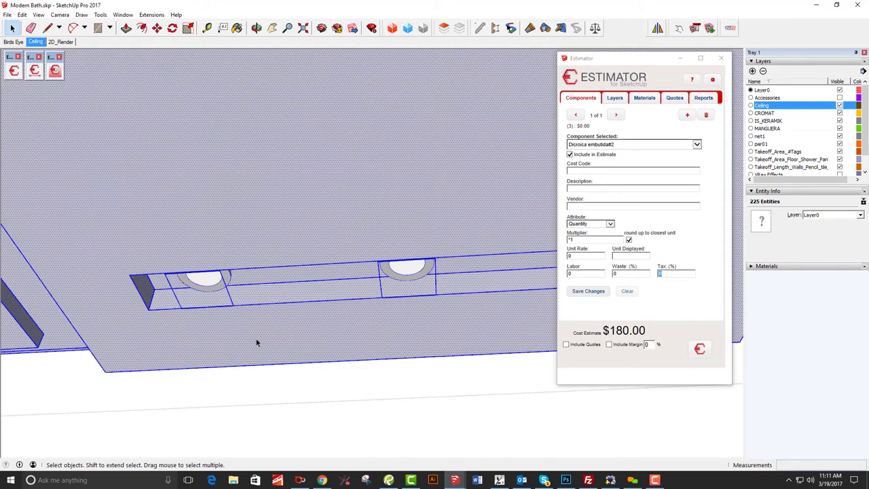
# Step: Select all active instances of the slot's recessed light inside the ceiling component and examine where they sit
pyautogui.rightClick(223, 288)
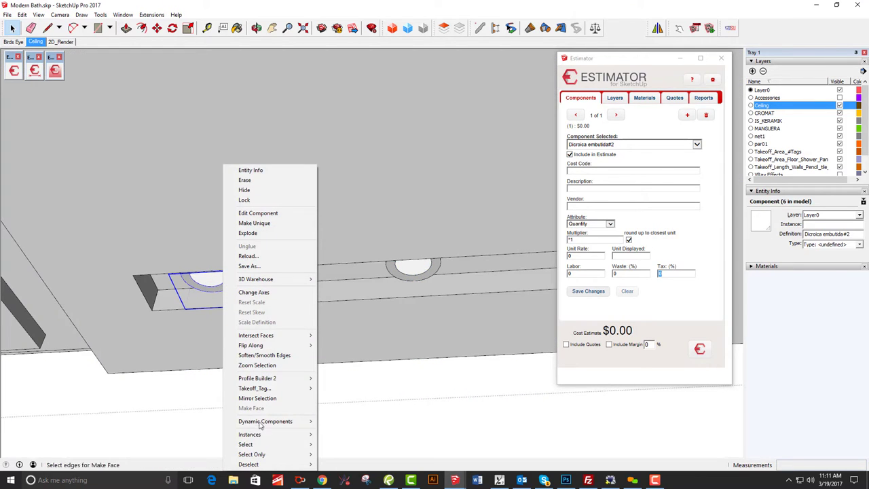
pyautogui.moveTo(266, 435)
pyautogui.click(352, 435)
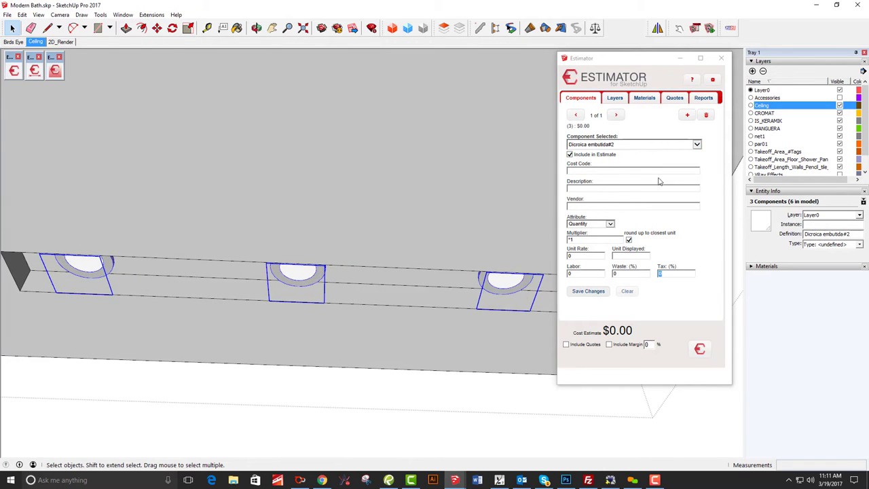
pyautogui.moveTo(593, 331); pyautogui.dragTo(237, 331, button='middle')
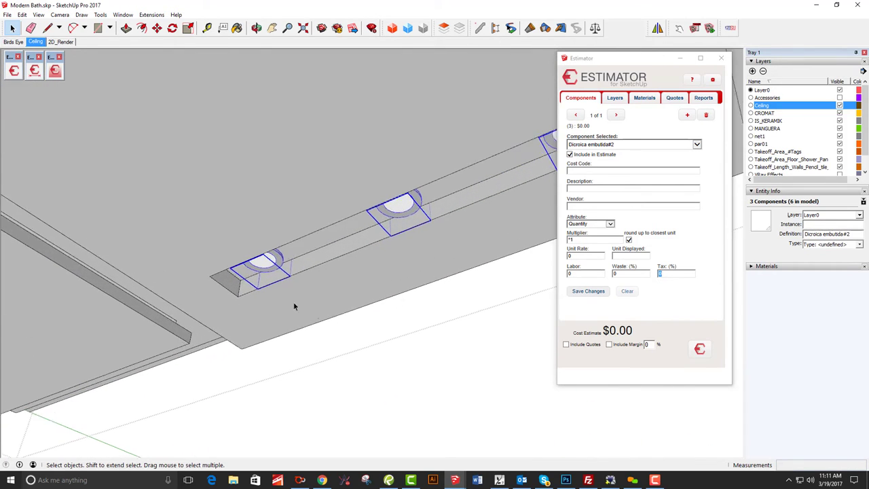
# Step: Save a single slot light with cost code 5605 - Lighting Matls, description '3" Recessed Light', unit rate 60 and unit EA
pyautogui.click(279, 263)
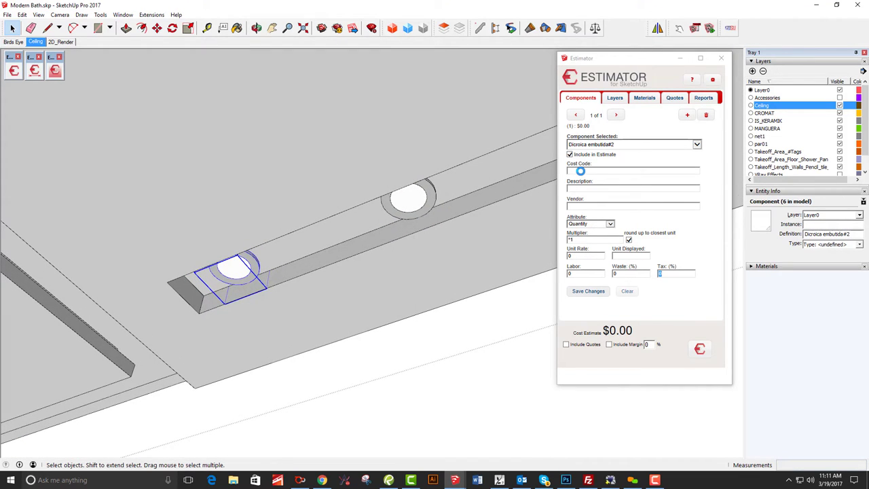
pyautogui.click(581, 171)
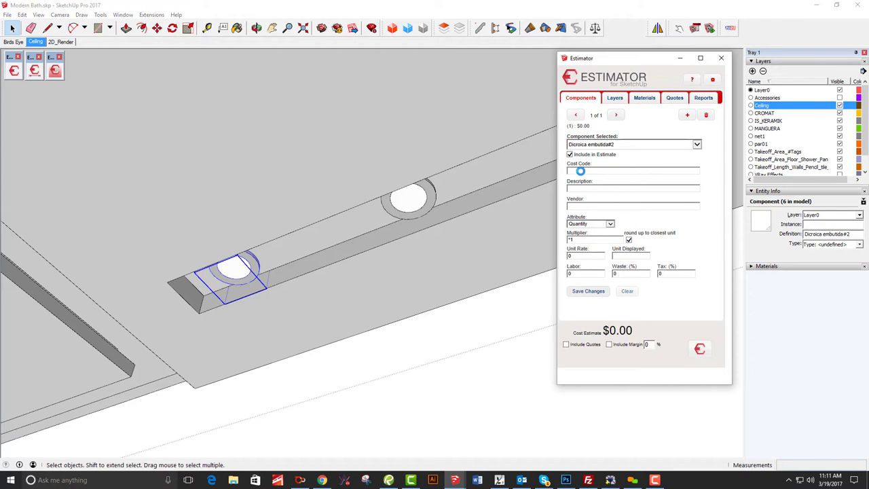
pyautogui.write('lighti')
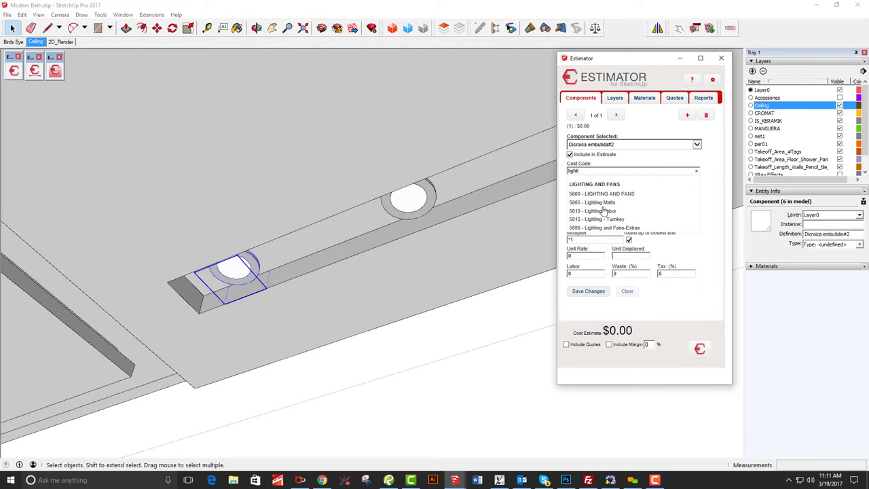
pyautogui.click(609, 203)
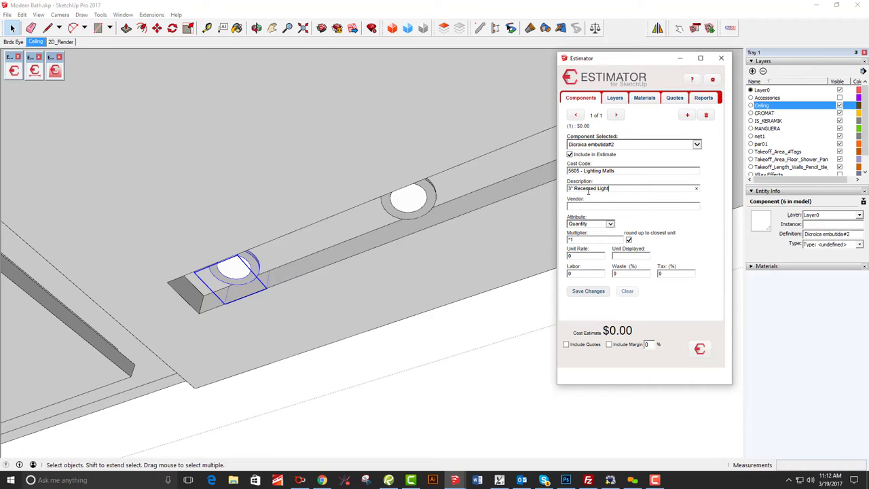
pyautogui.click(587, 257)
pyautogui.click(624, 256)
pyautogui.write('EA')
pyautogui.click(589, 291)
# Step: Leave the ceiling component, return to the Birds Eye scene and hide the Accessories layer to expose the vanity
pyautogui.click(314, 400)
pyautogui.moveTo(310, 392); pyautogui.dragTo(392, 235, button='middle')
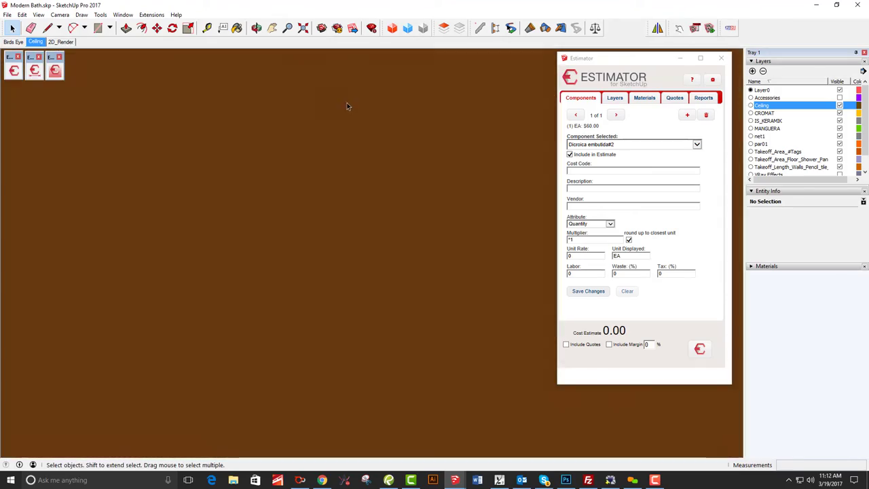
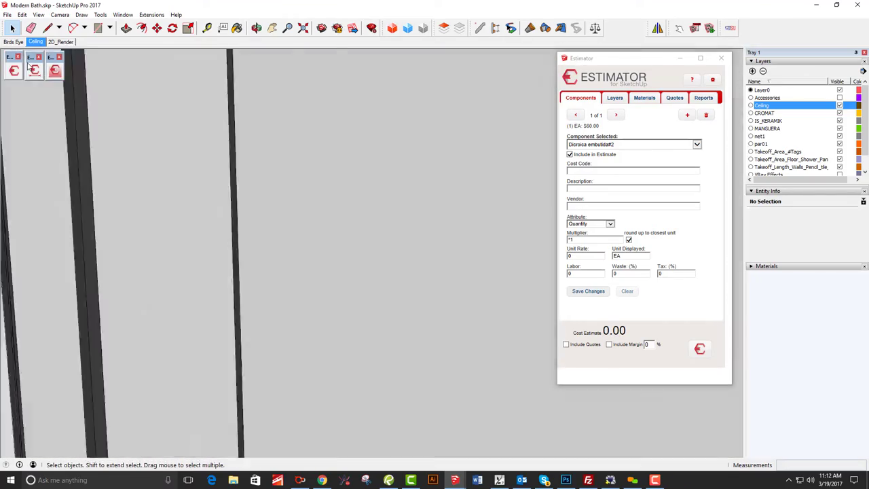
pyautogui.click(13, 42)
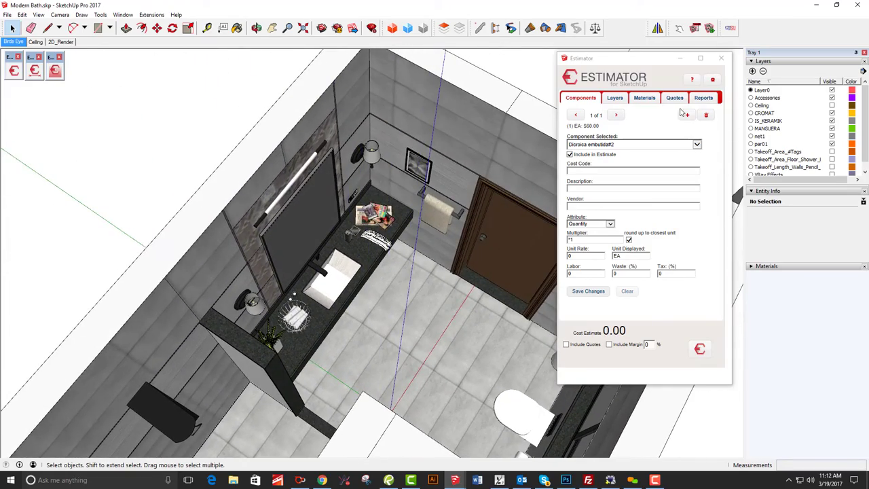
pyautogui.click(832, 97)
pyautogui.moveTo(340, 305); pyautogui.dragTo(408, 251, button='middle')
pyautogui.scroll(3, 376, 244)
# Step: Add and save a quote with cost code 3700 - ELECTRICAL, description Electrical Labor, amount 1500 and unit EA
pyautogui.click(675, 100)
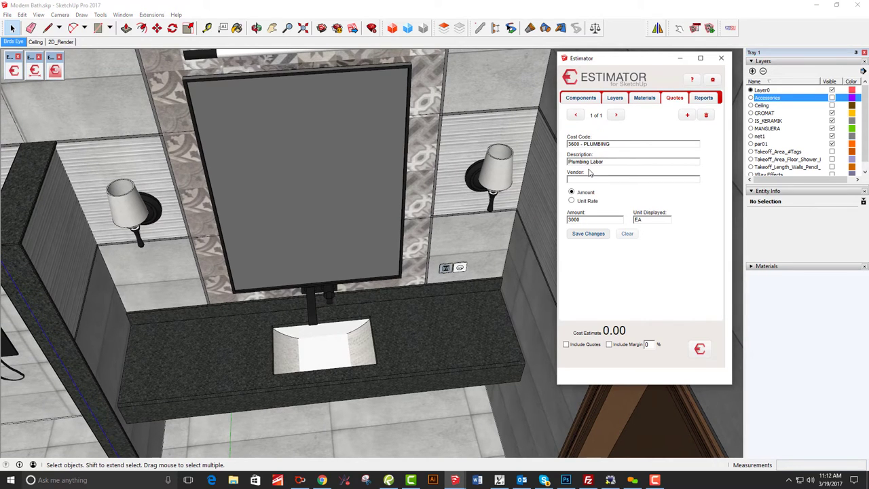
pyautogui.click(688, 115)
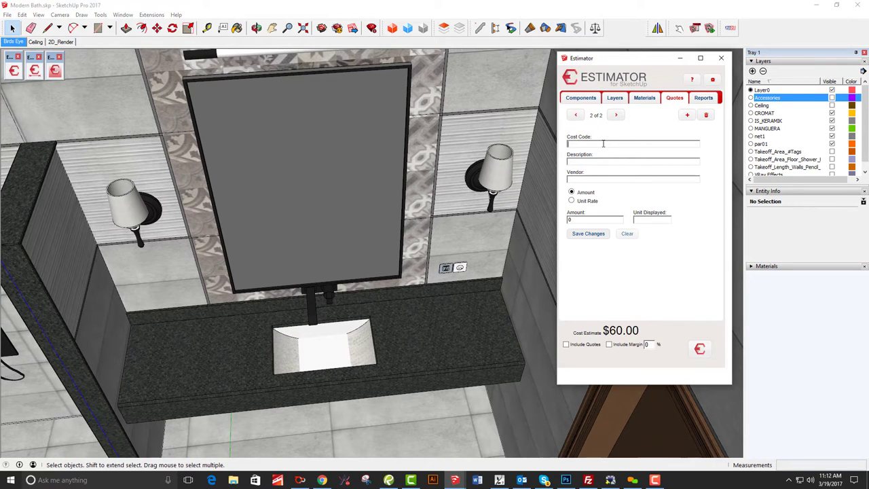
pyautogui.click(603, 144)
pyautogui.write('ele')
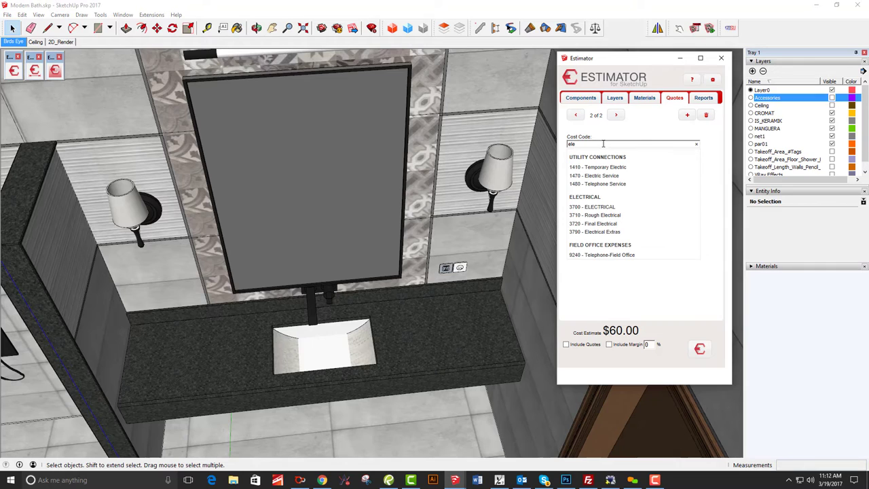
pyautogui.click(603, 207)
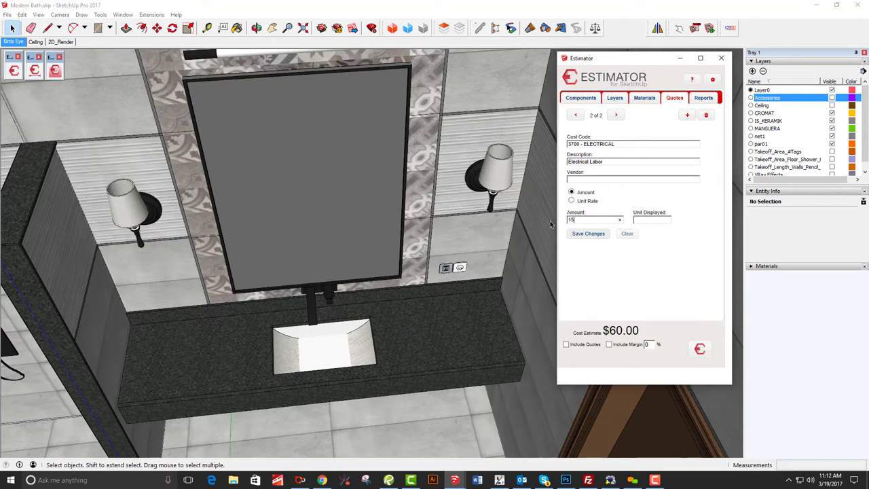
pyautogui.click(650, 221)
pyautogui.write('ea')
pyautogui.click(641, 243)
pyautogui.click(588, 235)
pyautogui.click(566, 344)
pyautogui.click(566, 344)
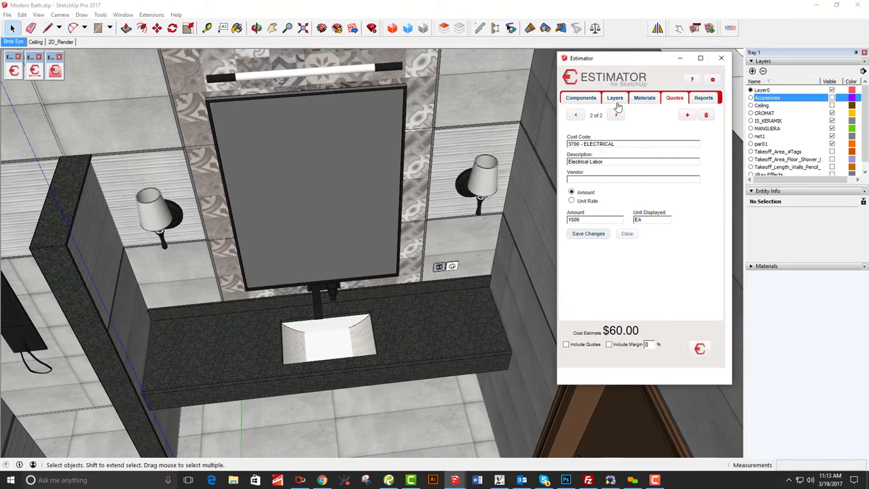
# Step: Select the vanity countertop component and search its cost codes for "cab"
pyautogui.click(616, 99)
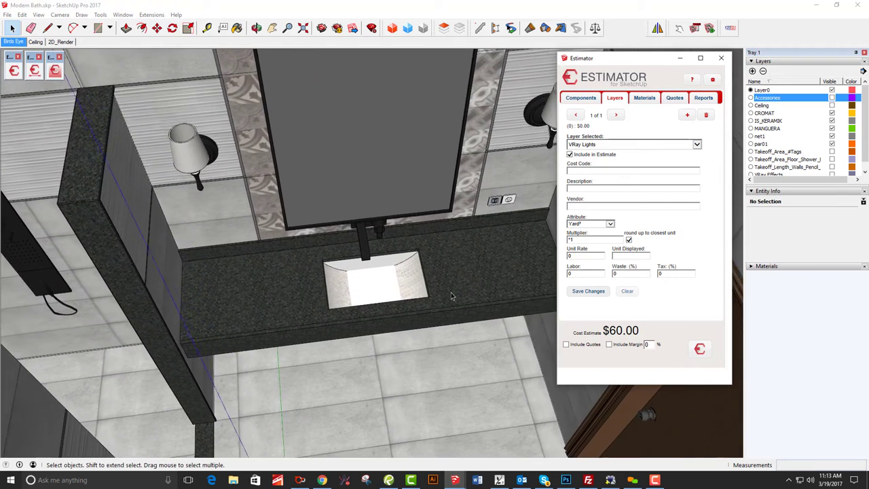
pyautogui.click(449, 294)
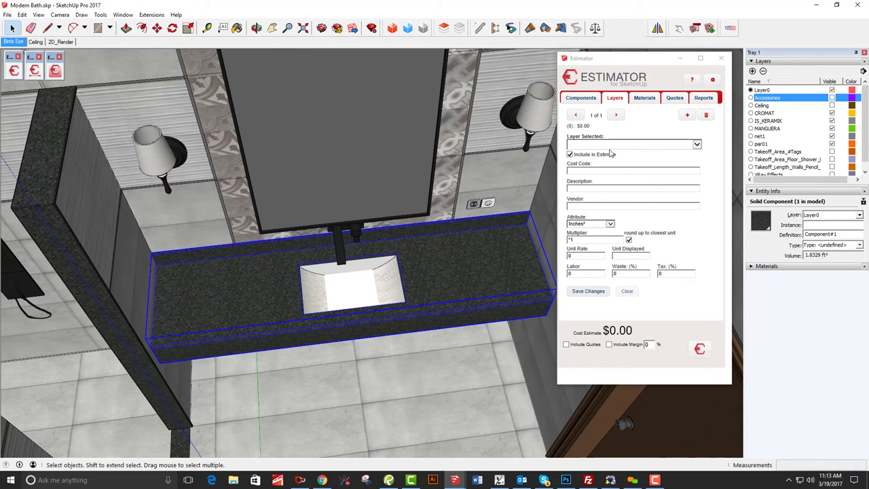
pyautogui.click(584, 100)
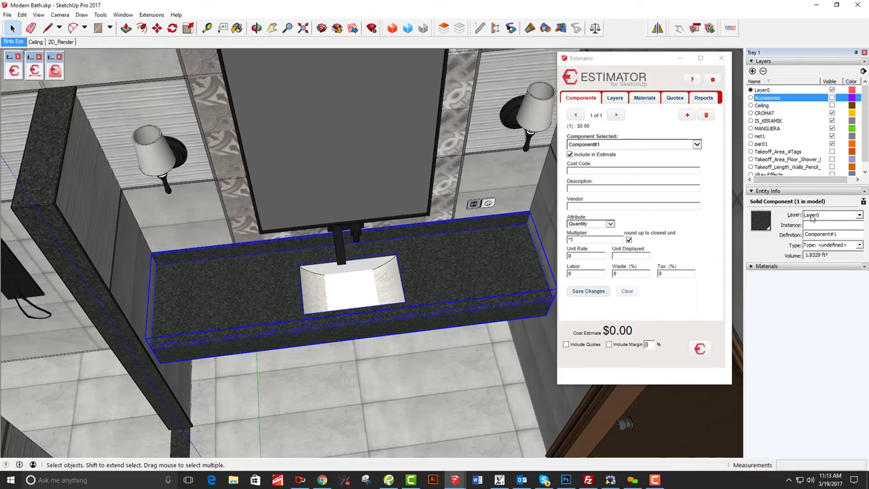
pyautogui.click(588, 171)
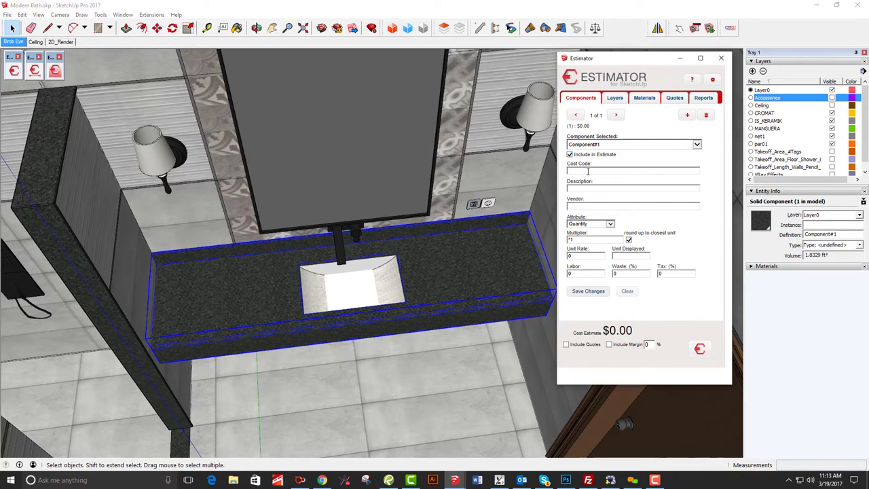
pyautogui.write('cab')
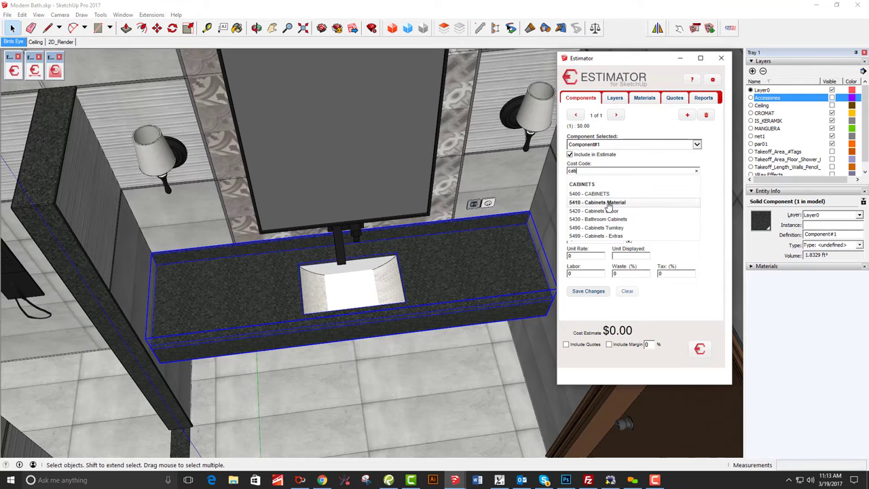
pyautogui.press('BackSpace')
pyautogui.press('BackSpace')
pyautogui.press('BackSpace')
pyautogui.write('c')
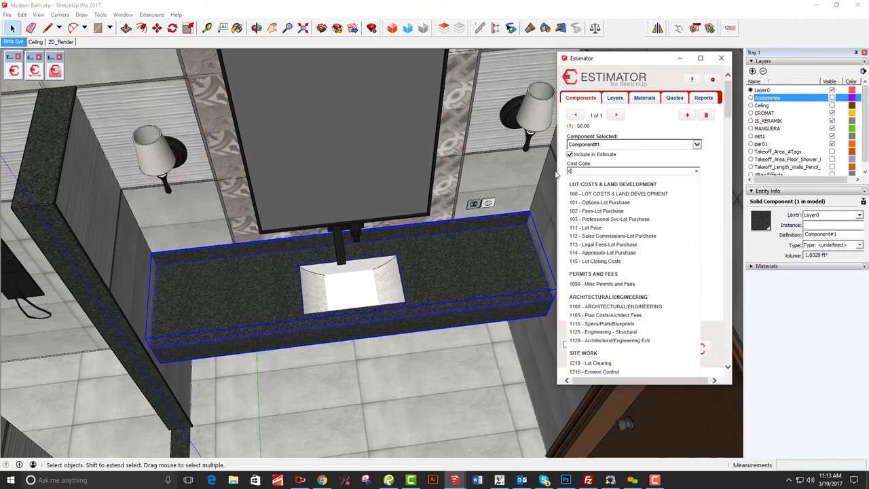
pyautogui.write('ounter')
pyautogui.press('BackSpace')
pyautogui.press('BackSpace')
pyautogui.press('BackSpace')
pyautogui.press('BackSpace')
pyautogui.press('BackSpace')
pyautogui.press('BackSpace')
pyautogui.write('ab')
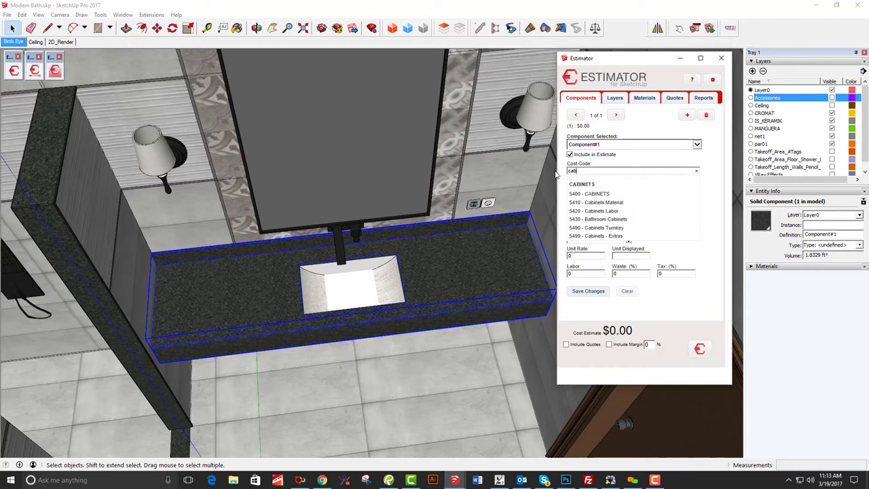
# Step: Assign the vanity countertop cost code 5400 - CABINETS, describe it as a countertop, and save it with a unit rate and unit EA
pyautogui.click(595, 194)
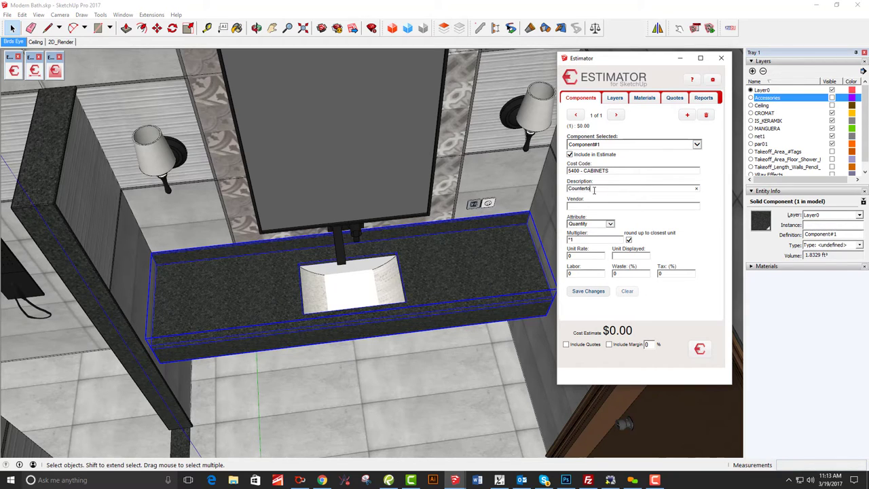
pyautogui.press('Tab')
pyautogui.moveTo(582, 255); pyautogui.dragTo(554, 258)
pyautogui.write('EA')
pyautogui.click(588, 291)
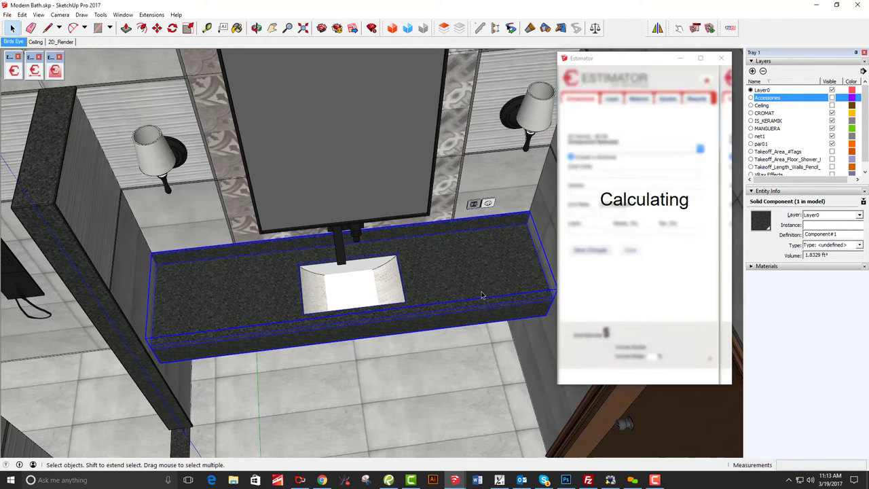
# Step: Check the estimate data of the undermount sink and the vanity parts around it
pyautogui.moveTo(430, 253); pyautogui.dragTo(371, 291, button='middle')
pyautogui.click(369, 288)
pyautogui.scroll(1, 366, 289)
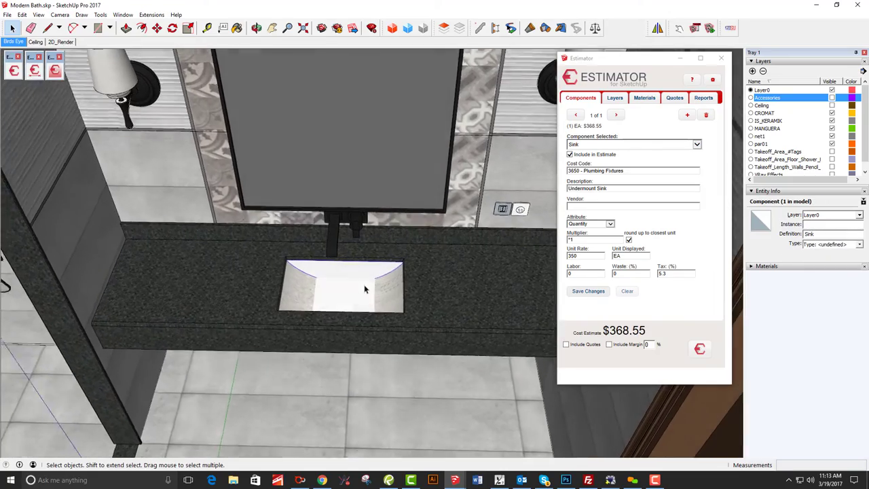
pyautogui.scroll(-3, 438, 299)
pyautogui.click(438, 299)
pyautogui.scroll(4, 327, 234)
pyautogui.click(327, 234)
# Step: Select the interior door group and inspect the list of components nested inside it
pyautogui.moveTo(327, 235); pyautogui.dragTo(399, 277, button='middle')
pyautogui.click(400, 278)
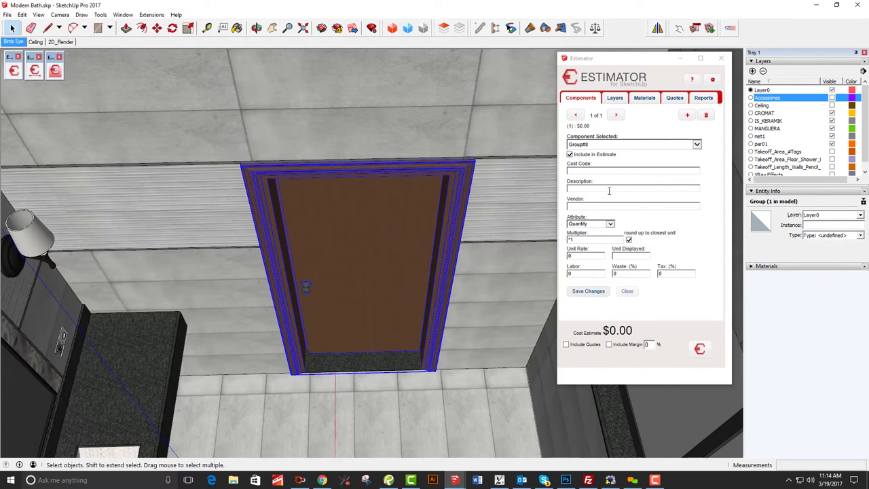
pyautogui.click(698, 146)
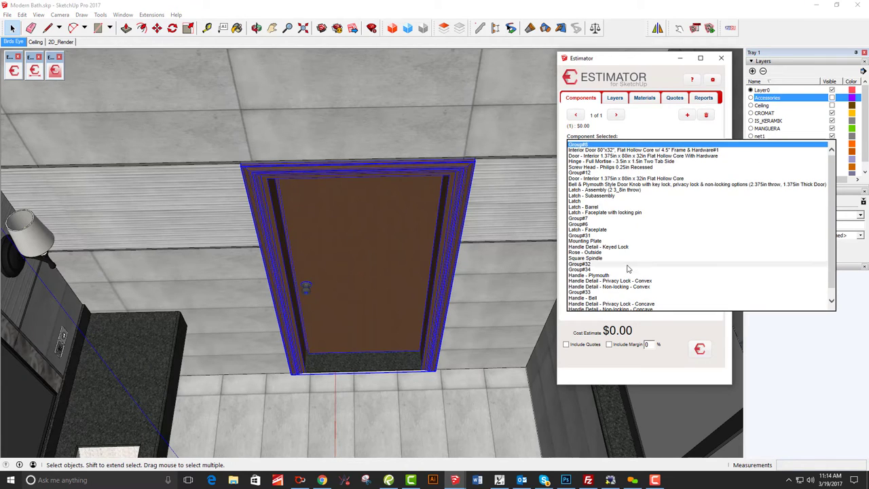
pyautogui.click(698, 142)
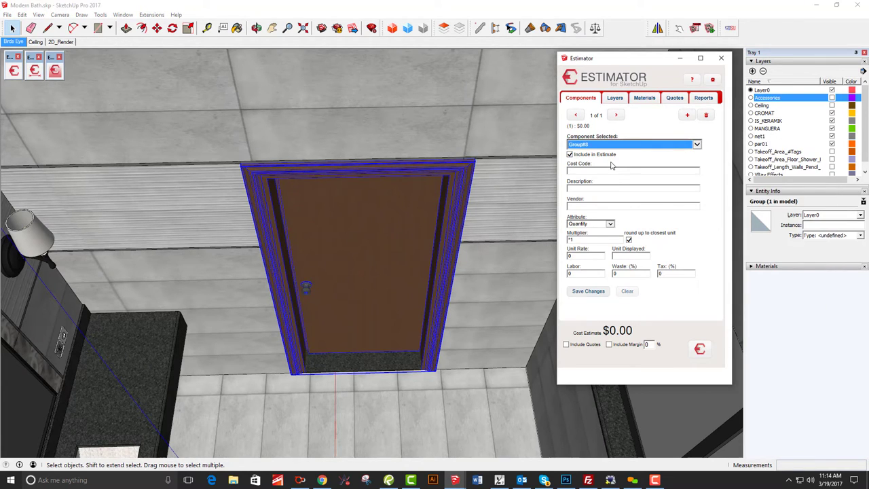
# Step: Assign the interior door group the cost code 4550 - Interior Close Doors and enter the description Door
pyautogui.click(607, 171)
pyautogui.write('inter')
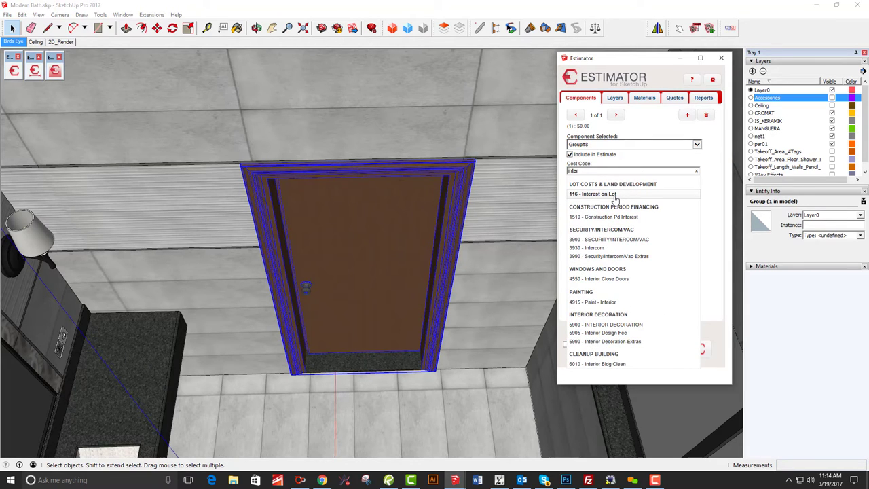
pyautogui.write('ior doo')
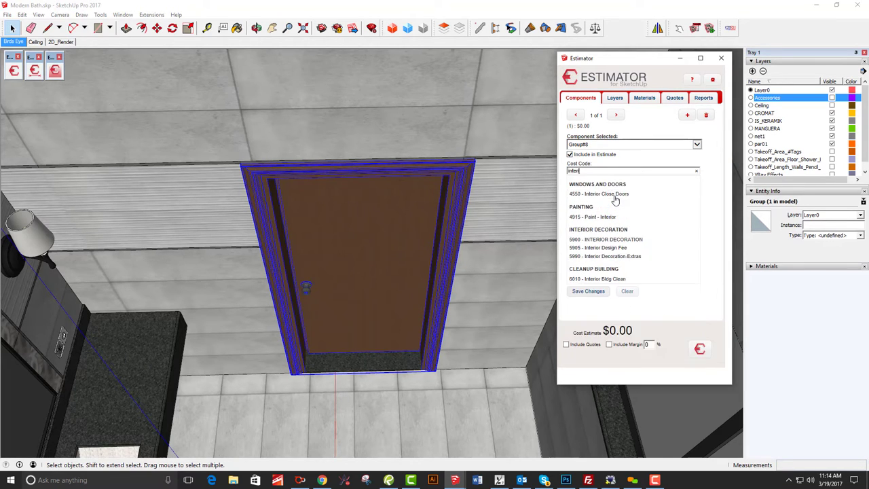
pyautogui.press('BackSpace')
pyautogui.press('BackSpace')
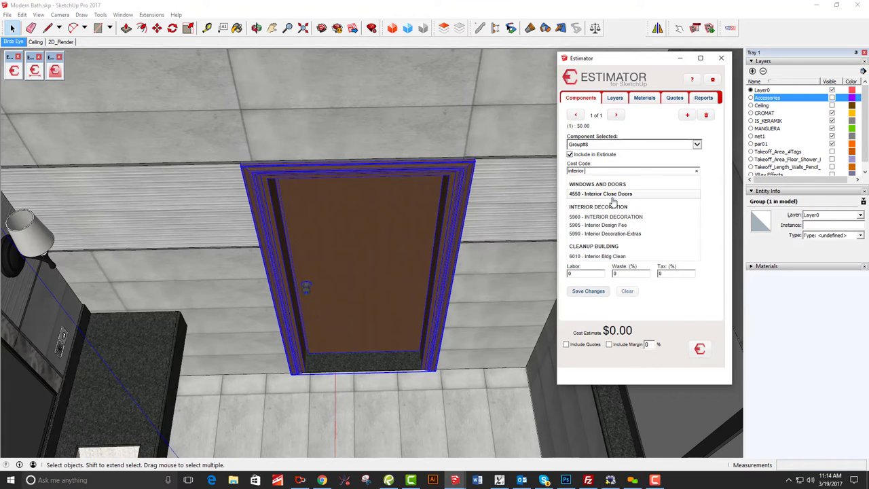
pyautogui.click(612, 197)
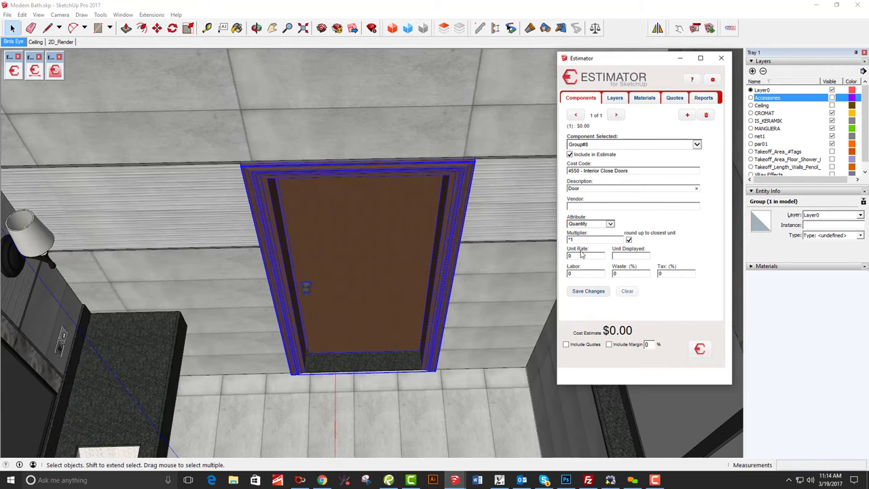
# Step: Set the door's unit rate to 150, unit to EA, tax to 5.3% and labor to 50, and save the changes
pyautogui.moveTo(584, 255); pyautogui.dragTo(565, 261)
pyautogui.click(636, 255)
pyautogui.write('EA')
pyautogui.moveTo(643, 273); pyautogui.dragTo(636, 269)
pyautogui.click(587, 292)
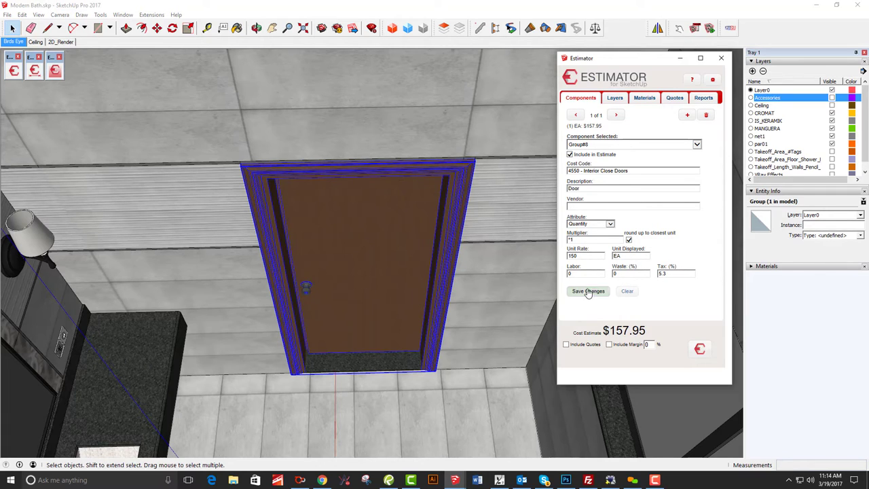
pyautogui.doubleClick(577, 273)
pyautogui.click(577, 292)
# Step: Select the tissue holder beside the toilet and search its cost codes for "bath" and "toilet"
pyautogui.click(402, 288)
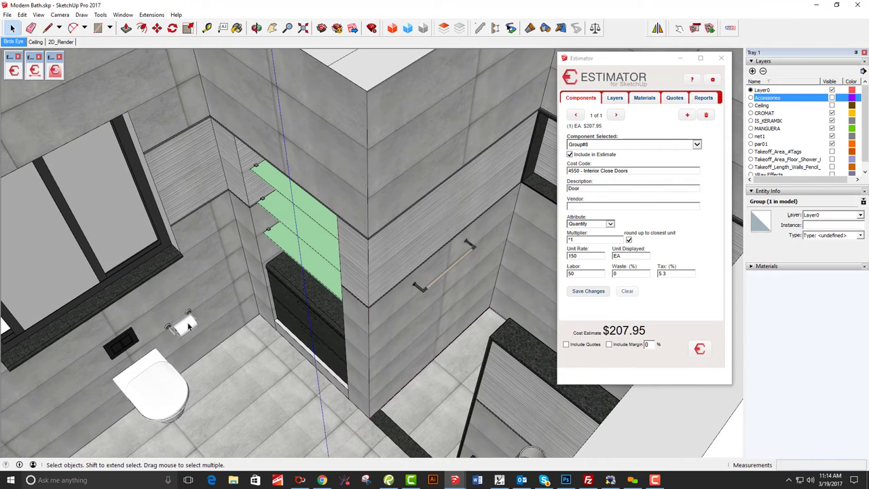
pyautogui.click(601, 171)
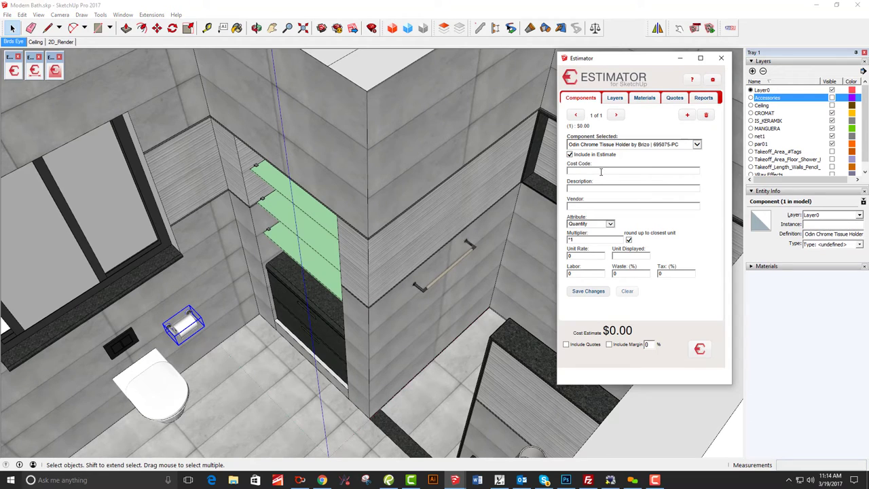
pyautogui.write('bath')
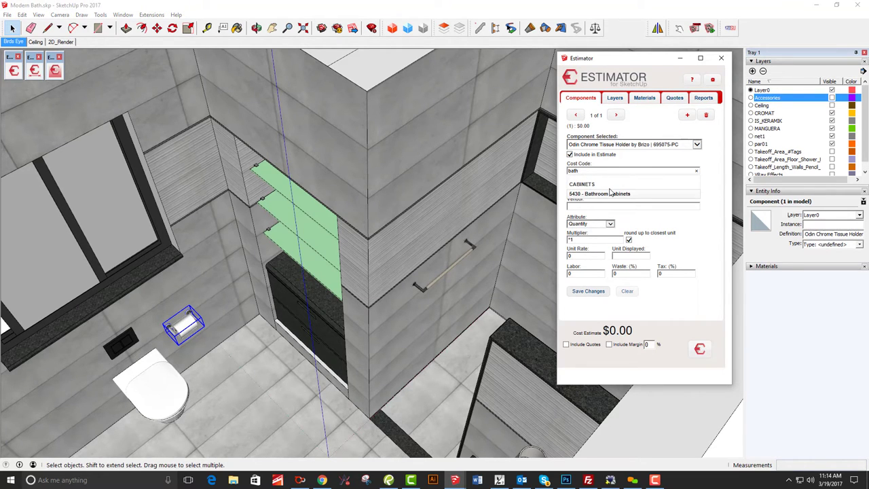
pyautogui.write('  a')
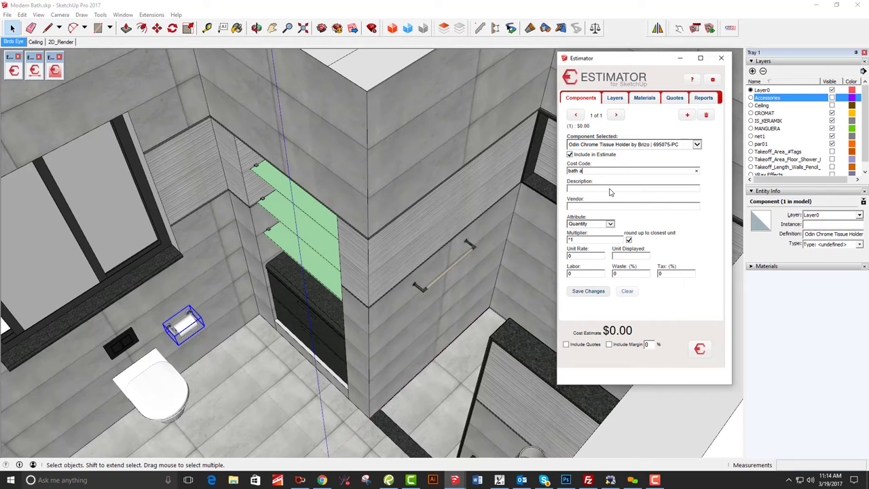
pyautogui.press('BackSpace')
pyautogui.press('BackSpace')
pyautogui.press('BackSpace')
pyautogui.press('BackSpace')
pyautogui.write('bat')
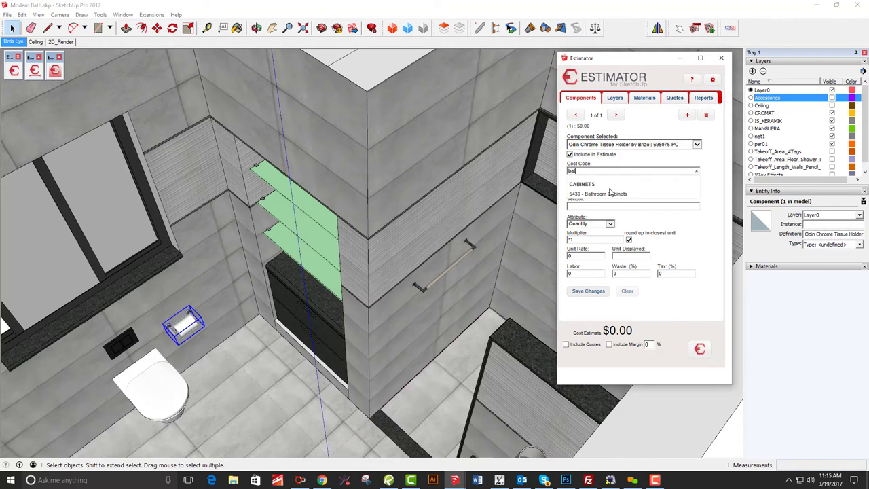
pyautogui.press('BackSpace')
pyautogui.press('BackSpace')
pyautogui.press('BackSpace')
pyautogui.press('BackSpace')
pyautogui.write('toilet')
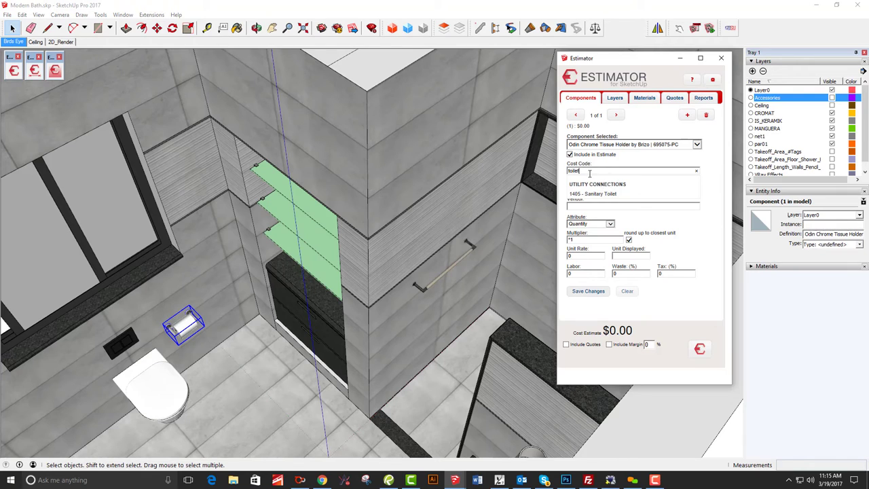
# Step: Assign the tissue holder the cost code 5271 - Hardware Matls and describe it as Toilet Paper Holder
pyautogui.moveTo(589, 171); pyautogui.dragTo(546, 175)
pyautogui.write('hard')
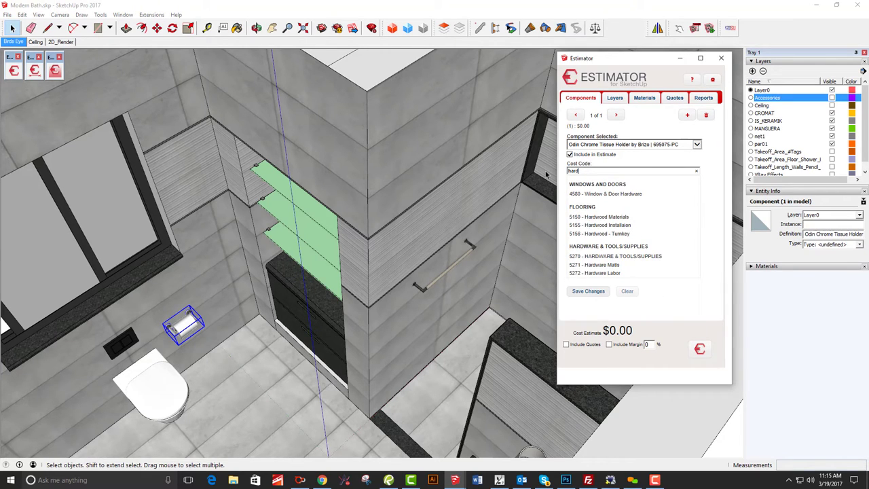
pyautogui.click(620, 267)
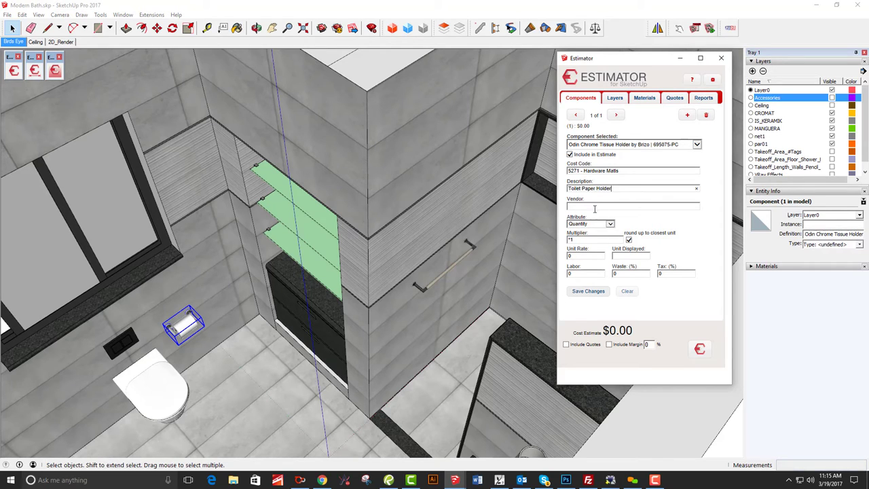
# Step: Set the toilet paper holder's unit rate to 25, unit to EA and tax to 5.3%, and save the changes
pyautogui.moveTo(576, 256); pyautogui.dragTo(566, 260)
pyautogui.write('25')
pyautogui.write('EA')
pyautogui.moveTo(673, 274); pyautogui.dragTo(649, 284)
pyautogui.write('5.3')
pyautogui.click(589, 292)
# Step: Select the wall towel bar, assign it cost code 5271 - Hardware Matls and describe it as 24" Towel Bar
pyautogui.click(444, 277)
pyautogui.click(580, 171)
pyautogui.write('hard')
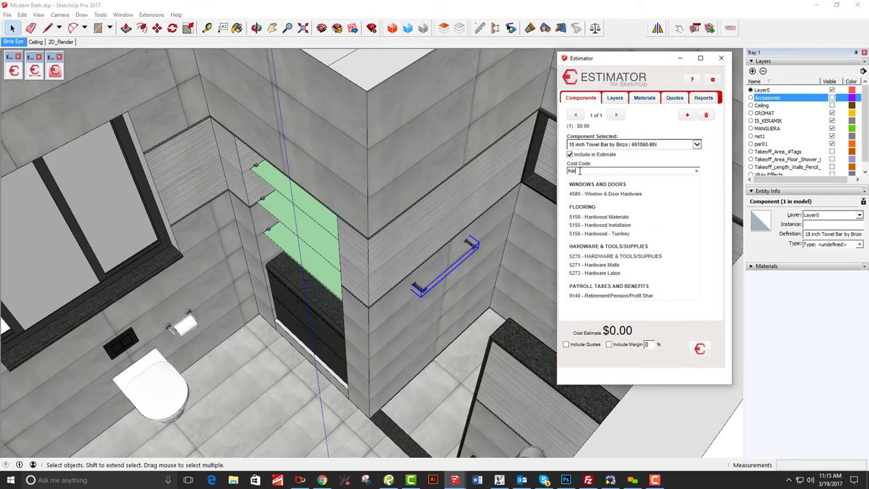
pyautogui.click(601, 265)
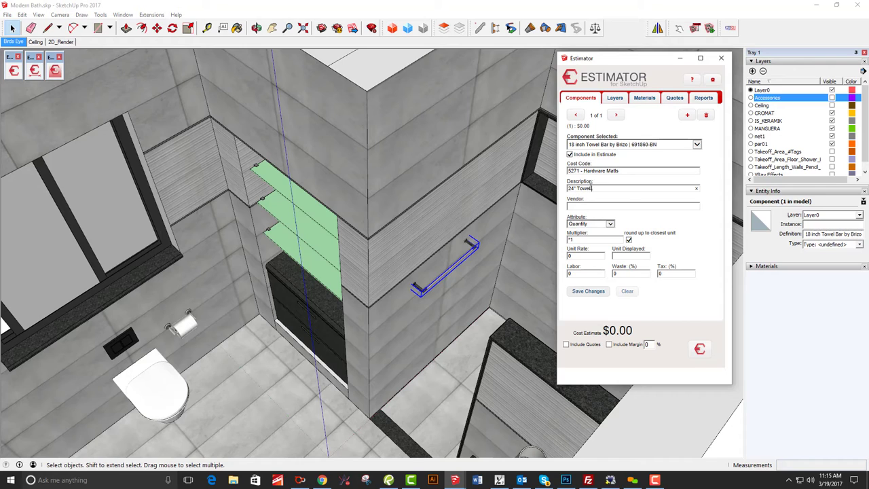
# Step: Set the towel bar's unit rate to 35, unit to EA and tax to 5.3%, and save the changes
pyautogui.click(579, 255)
pyautogui.write('35')
pyautogui.click(622, 256)
pyautogui.write('ea')
pyautogui.click(620, 280)
pyautogui.click(660, 274)
pyautogui.write('5.3')
pyautogui.click(588, 290)
# Step: Select the glass shelves above the built-in cabinet and search their cost codes for "glass" and "shelve"
pyautogui.moveTo(531, 294); pyautogui.dragTo(415, 284, button='middle')
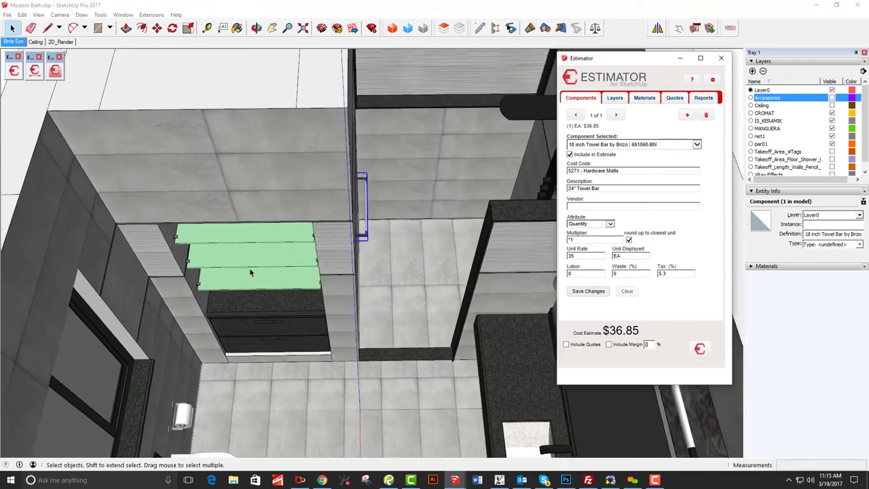
pyautogui.click(271, 268)
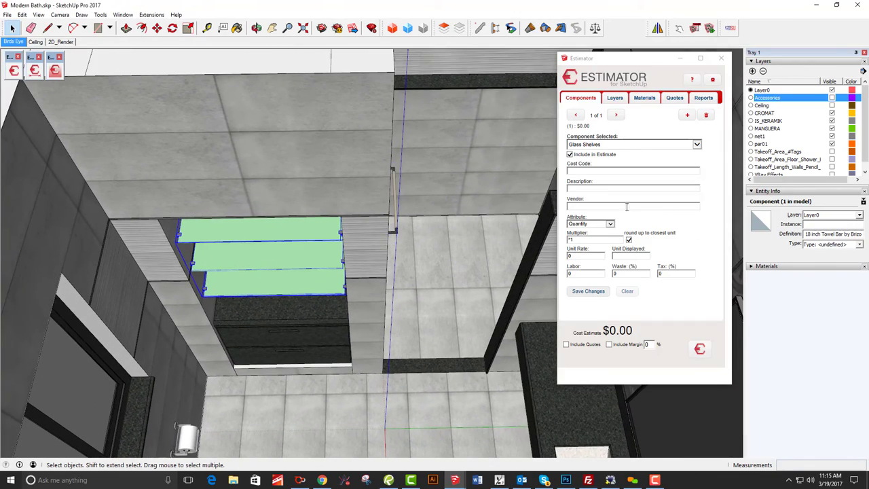
pyautogui.click(581, 171)
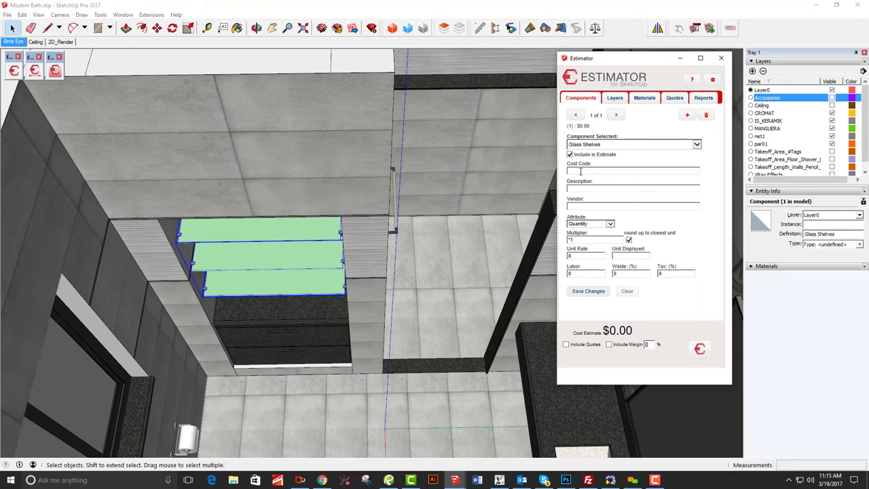
pyautogui.write('glass')
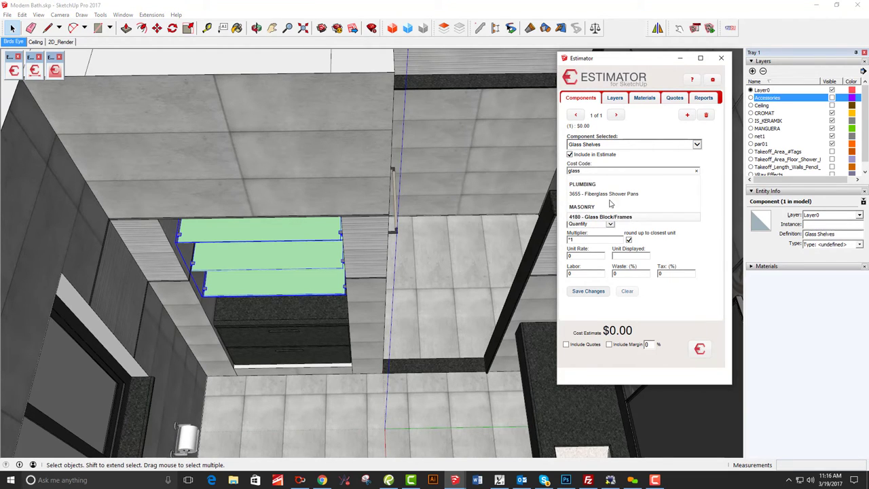
pyautogui.moveTo(586, 171); pyautogui.dragTo(554, 172)
pyautogui.write('shelve')
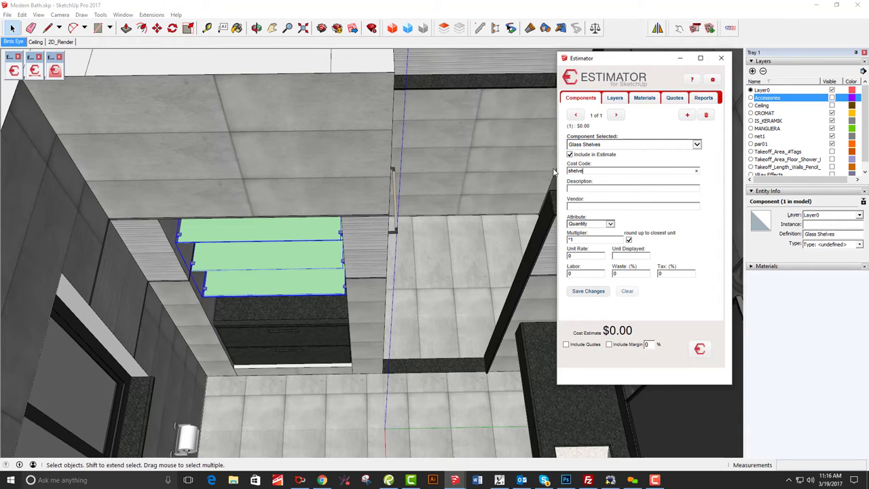
# Step: Assign the glass shelves the cost code 5271 - Hardware Matls and enter the description Glass Shelves
pyautogui.press('BackSpace')
pyautogui.press('BackSpace')
pyautogui.press('BackSpace')
pyautogui.press('BackSpace')
pyautogui.press('BackSpace')
pyautogui.press('BackSpace')
pyautogui.write('hard')
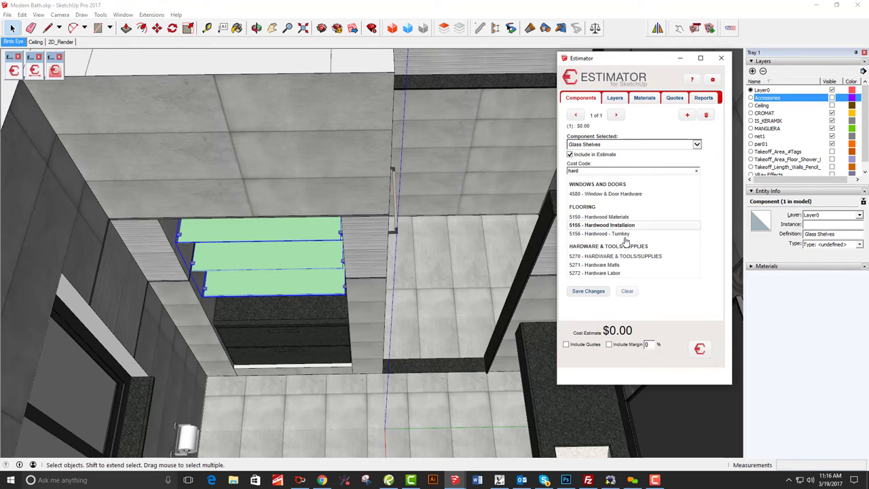
pyautogui.click(612, 265)
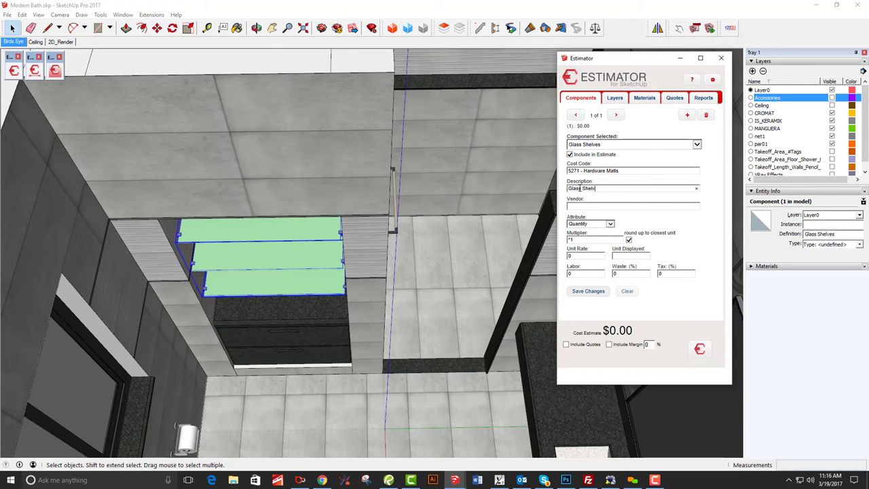
# Step: Set the glass shelves' unit rate to 150 and unit to EA, and save the changes
pyautogui.click(563, 257)
pyautogui.write('150')
pyautogui.click(639, 255)
pyautogui.write('EA')
pyautogui.click(589, 292)
# Step: Select the cabinet below the glass shelves, assign it cost code 5400 - CABINETS and describe it as Built In Cabinet
pyautogui.click(306, 341)
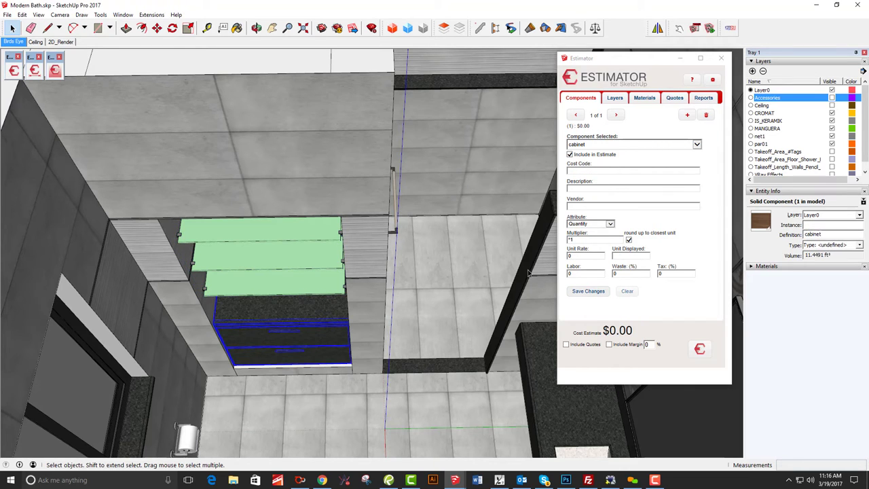
pyautogui.click(589, 171)
pyautogui.write('cab')
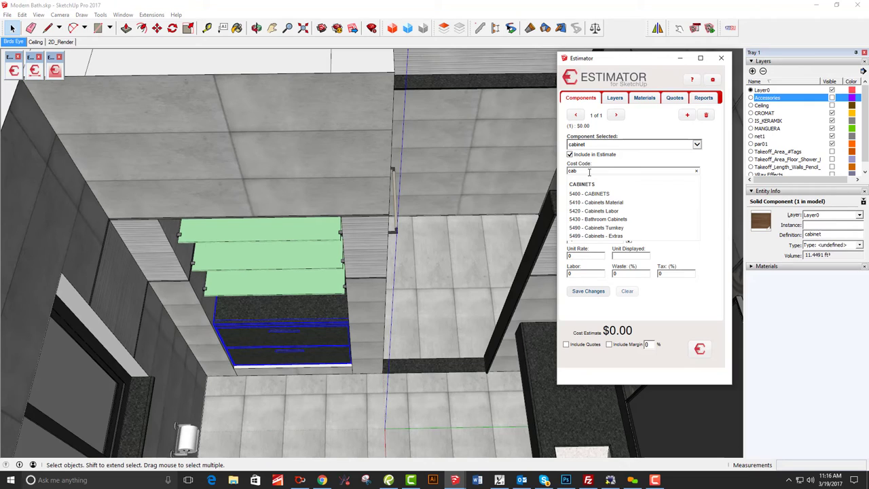
pyautogui.click(598, 194)
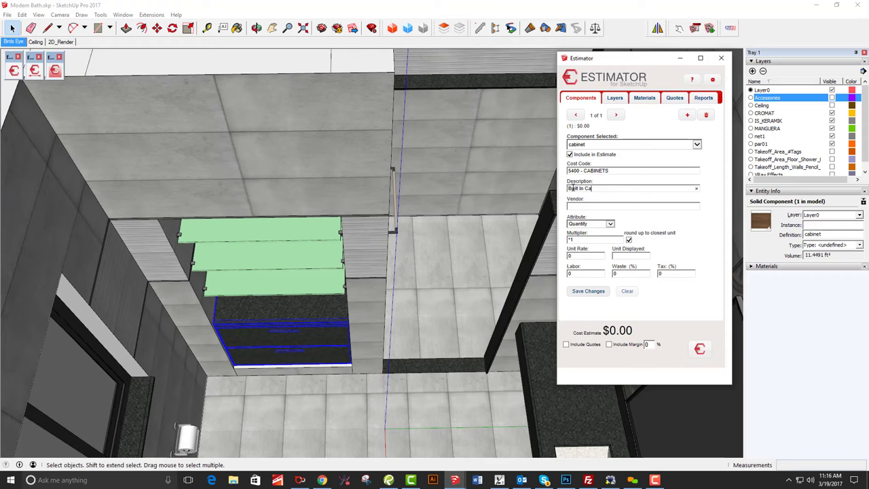
# Step: Set the built-in cabinet's unit rate to 300 and unit to EA, and save the changes
pyautogui.click(576, 256)
pyautogui.click(627, 256)
pyautogui.write('e')
pyautogui.click(623, 280)
pyautogui.click(589, 293)
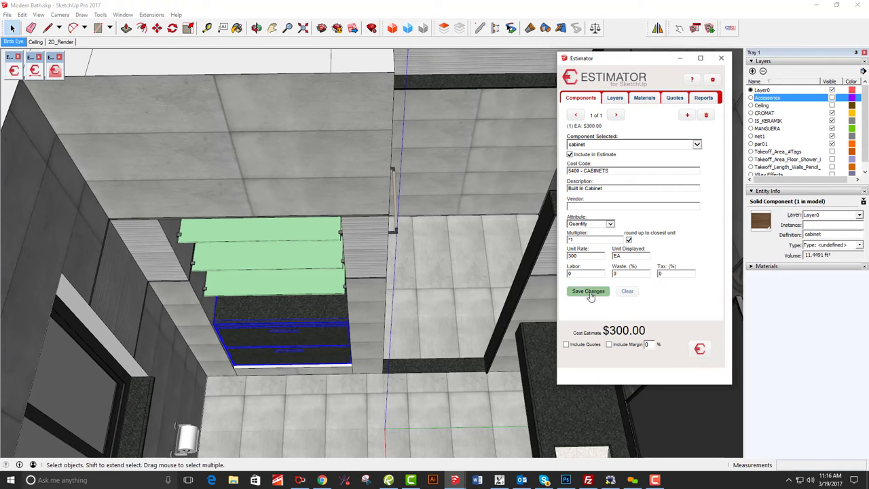
# Step: Select the entire bathroom model and include the quotes in its cost estimate
pyautogui.scroll(3, 283, 299)
pyautogui.moveTo(243, 275); pyautogui.dragTo(423, 320, button='middle')
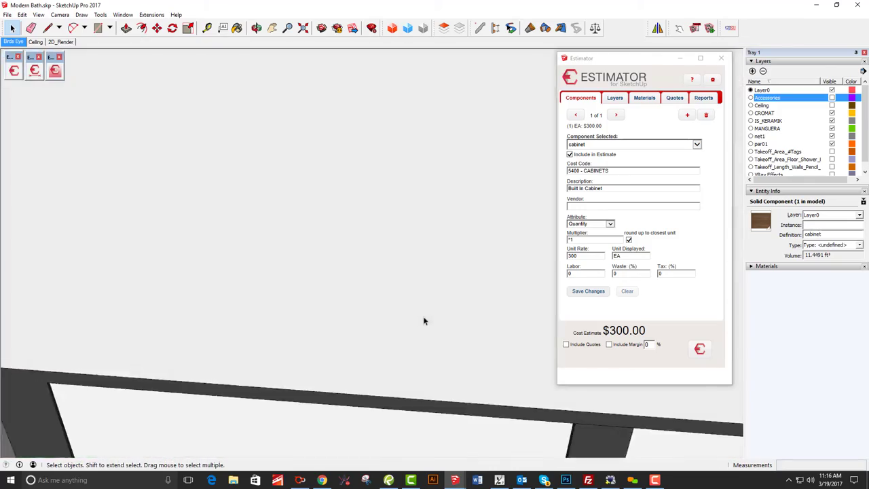
pyautogui.scroll(-8, 423, 321)
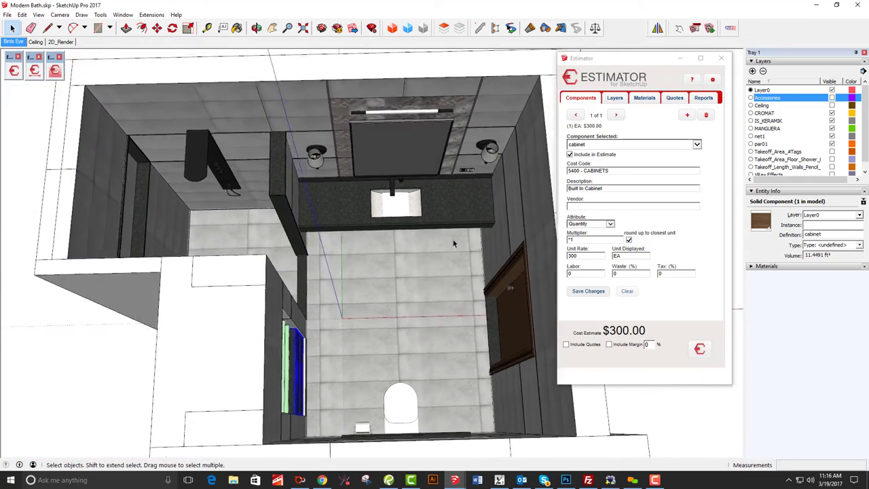
pyautogui.scroll(-2, 454, 243)
pyautogui.moveTo(454, 243); pyautogui.dragTo(473, 125, button='middle')
pyautogui.scroll(-2, 473, 146)
pyautogui.moveTo(144, 90); pyautogui.dragTo(496, 376)
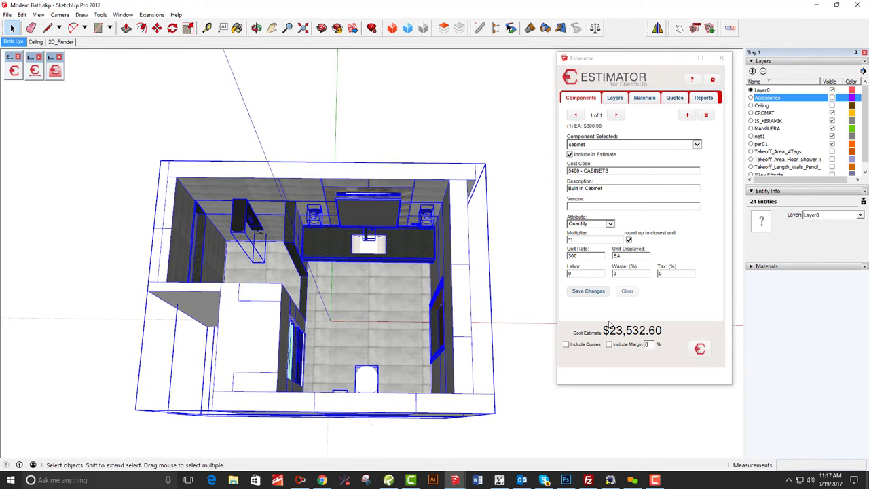
pyautogui.click(567, 345)
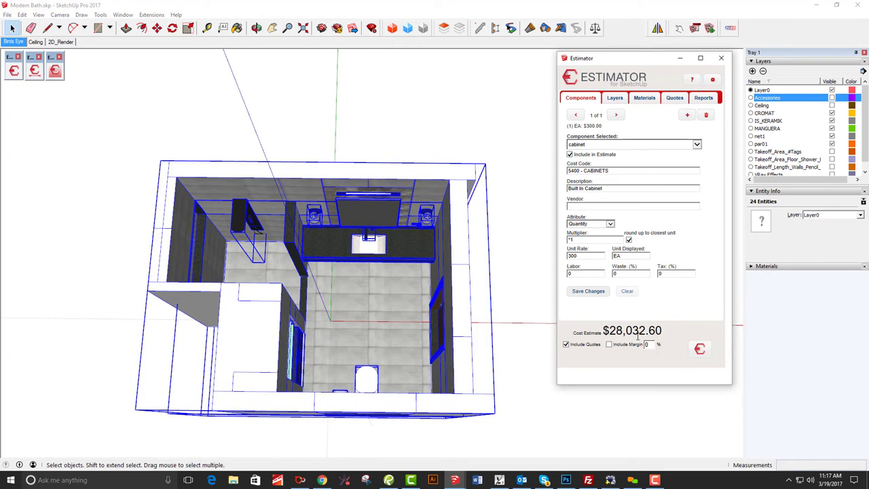
# Step: Generate the HTML report of the estimate, review its cost categories, and close it
pyautogui.click(699, 101)
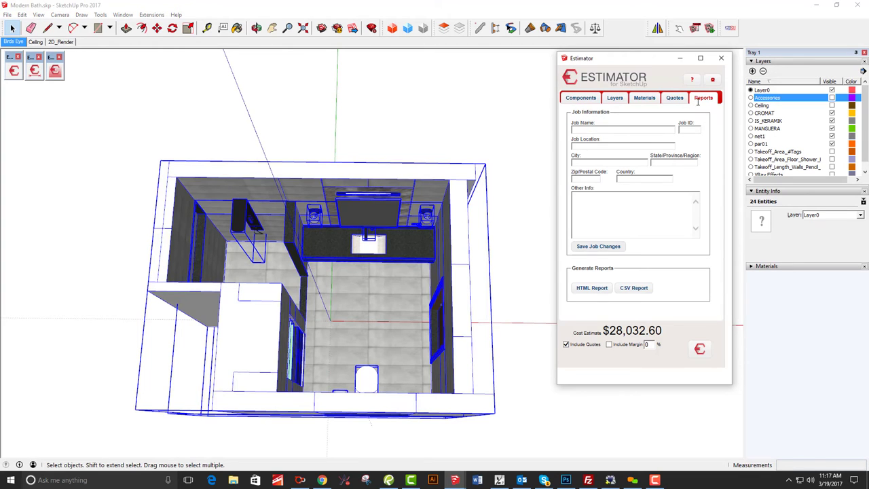
pyautogui.click(592, 291)
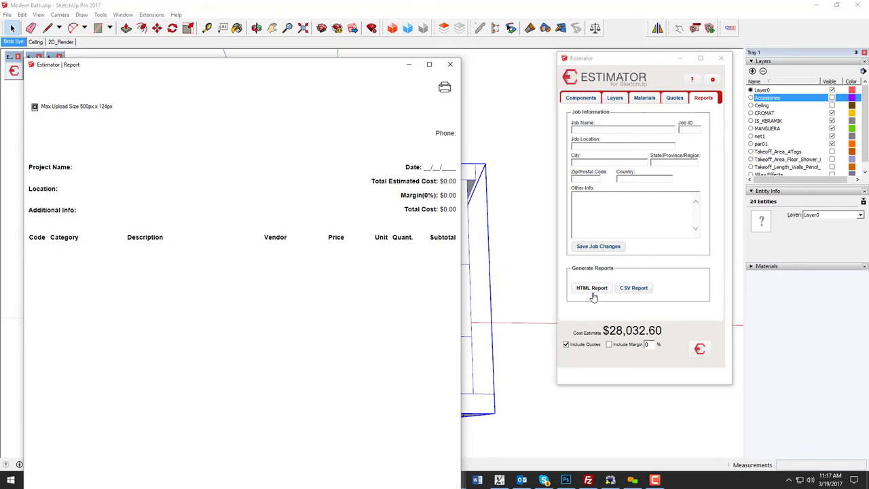
pyautogui.scroll(-3, 251, 326)
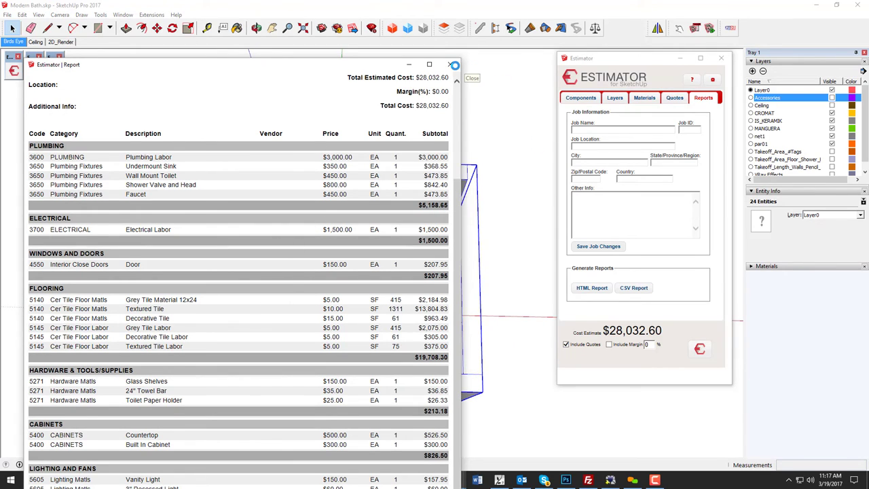
pyautogui.click(452, 65)
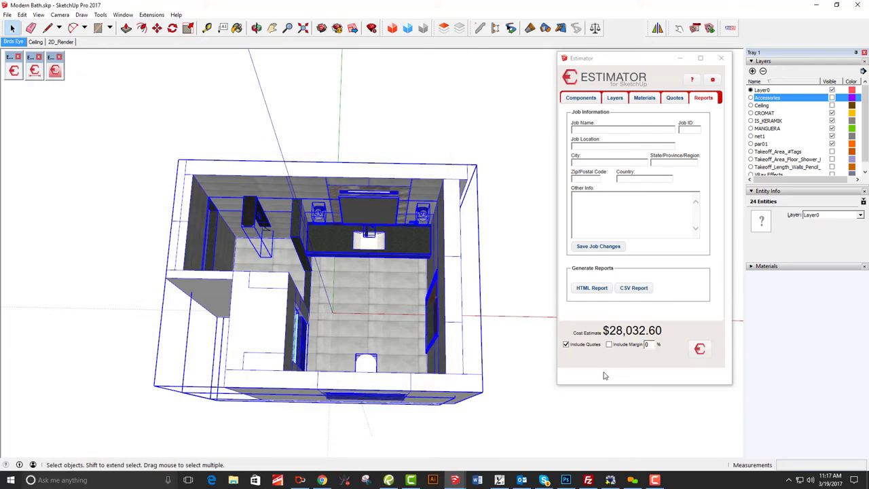
# Step: Include a 30% margin in the cost estimate of the selected bathroom model
pyautogui.click(609, 345)
pyautogui.doubleClick(649, 345)
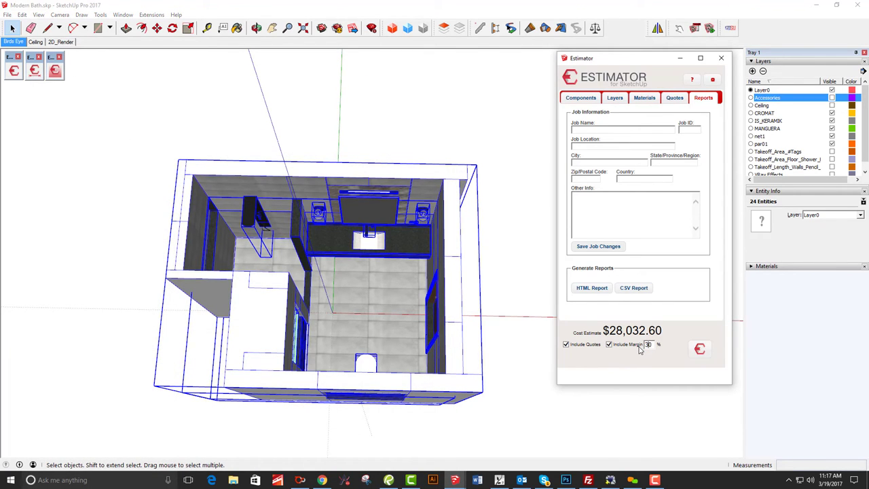
pyautogui.write('30')
pyautogui.click(621, 375)
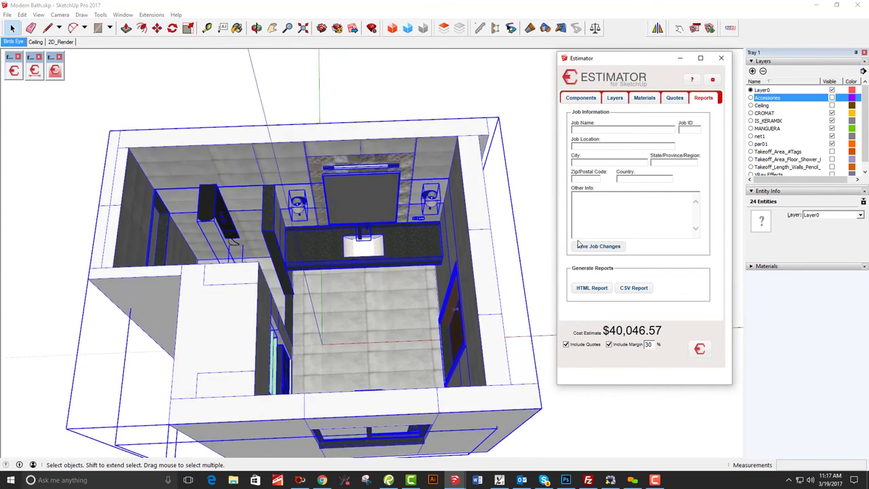
# Step: Generate the HTML report with the margin included, review its totals and cost categories, and close it
pyautogui.click(583, 289)
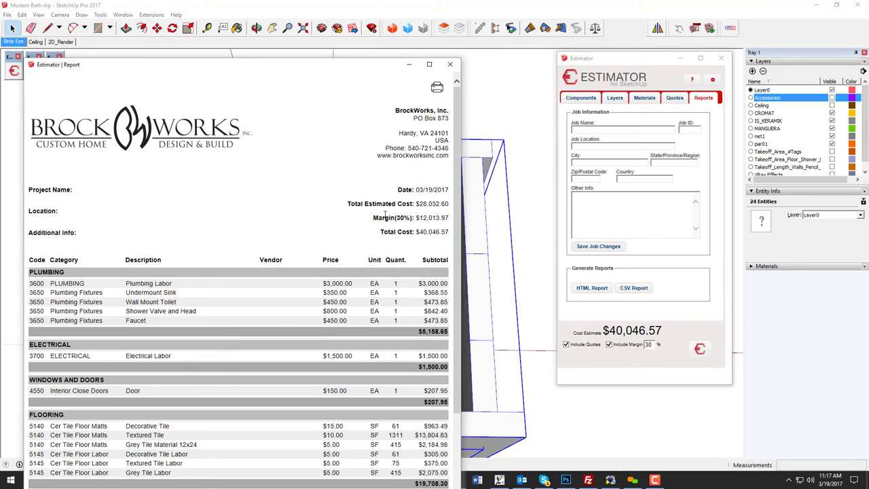
pyautogui.scroll(-3, 281, 264)
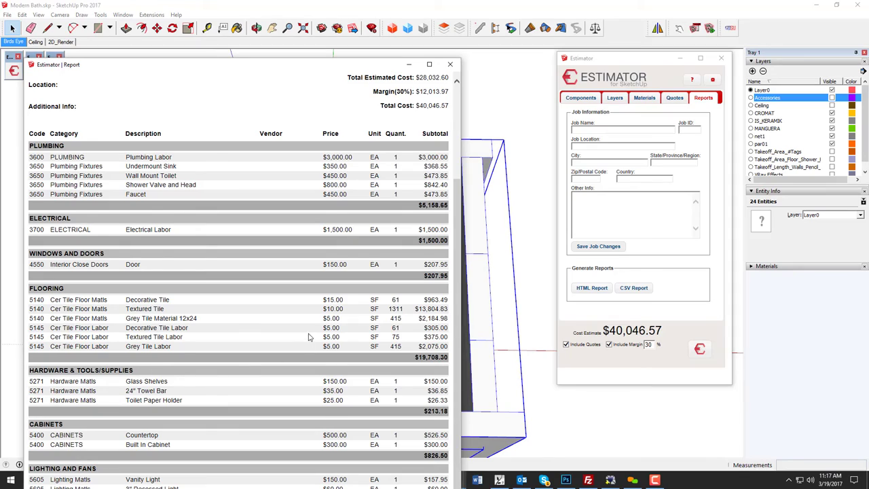
pyautogui.scroll(3, 320, 292)
pyautogui.click(450, 63)
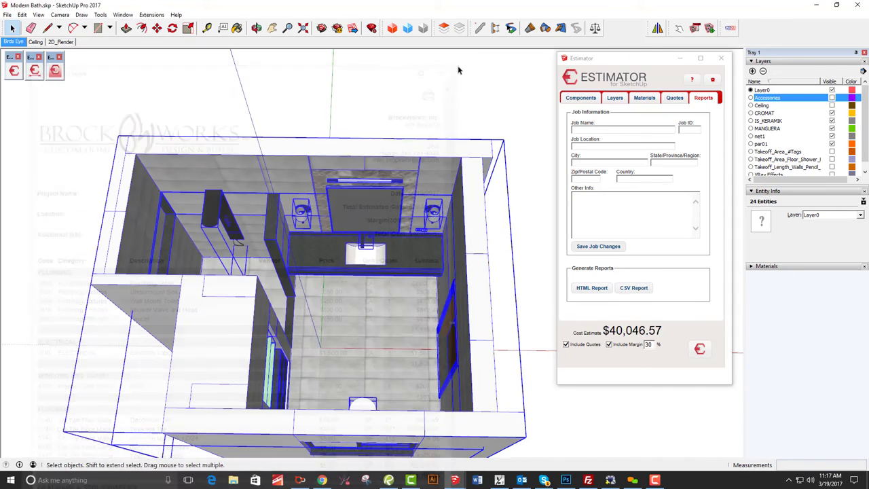
# Step: Clear the selection, make the Ceiling layer visible, and select the ceiling component from inside the room
pyautogui.click(467, 82)
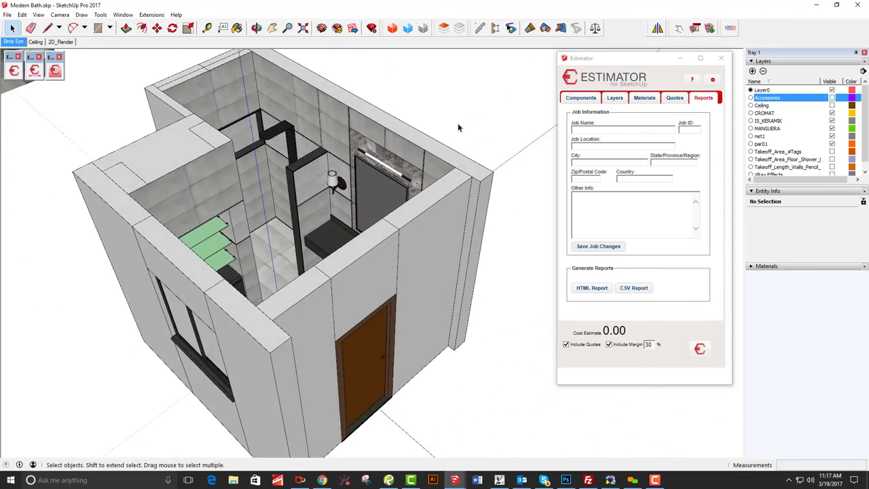
pyautogui.moveTo(457, 124); pyautogui.dragTo(499, 151, button='middle')
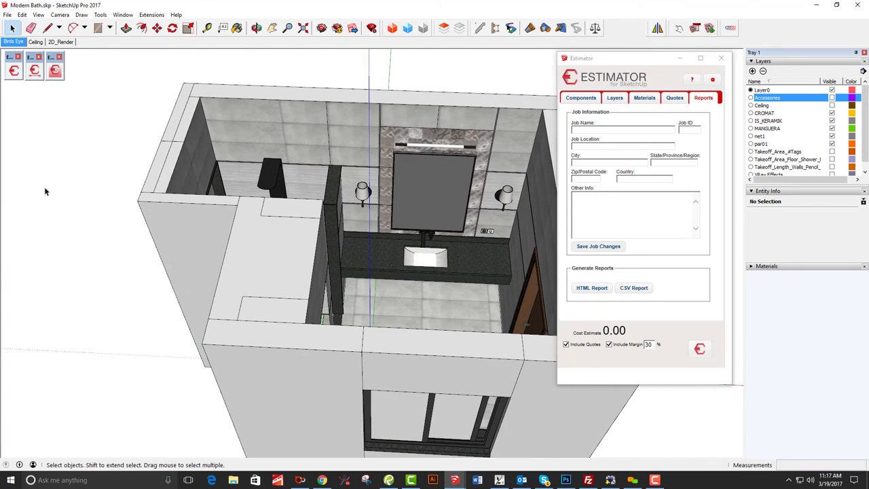
pyautogui.click(833, 106)
pyautogui.scroll(10, 544, 239)
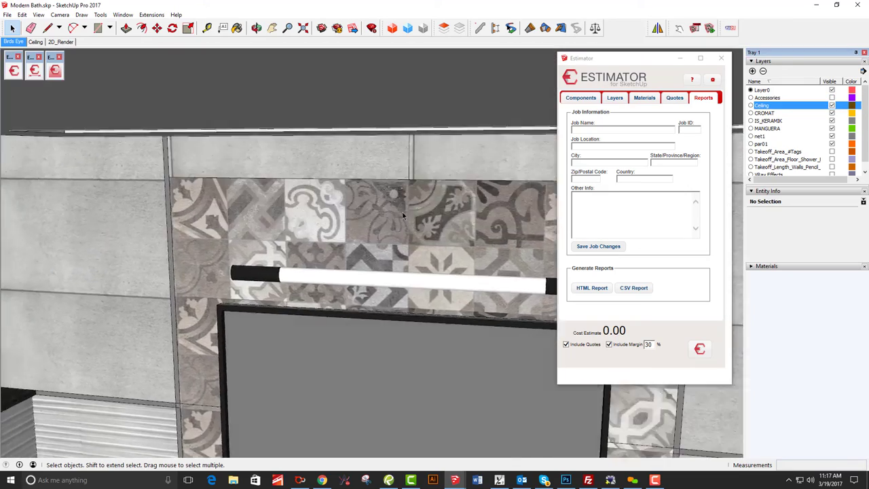
pyautogui.moveTo(402, 216); pyautogui.dragTo(246, 237, button='middle')
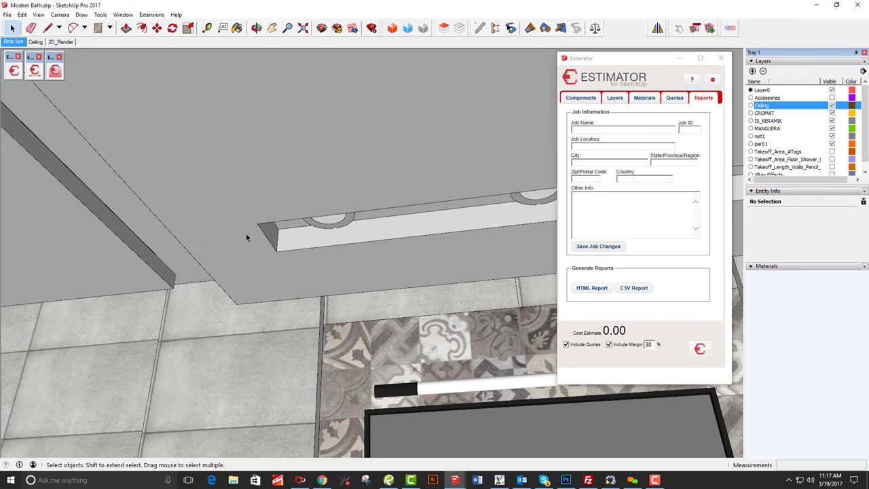
pyautogui.click(246, 237)
# Step: Assign cost code 5000 - DRYWALL to the ceiling's 1-ceiling white material and describe it as Drywall
pyautogui.click(640, 102)
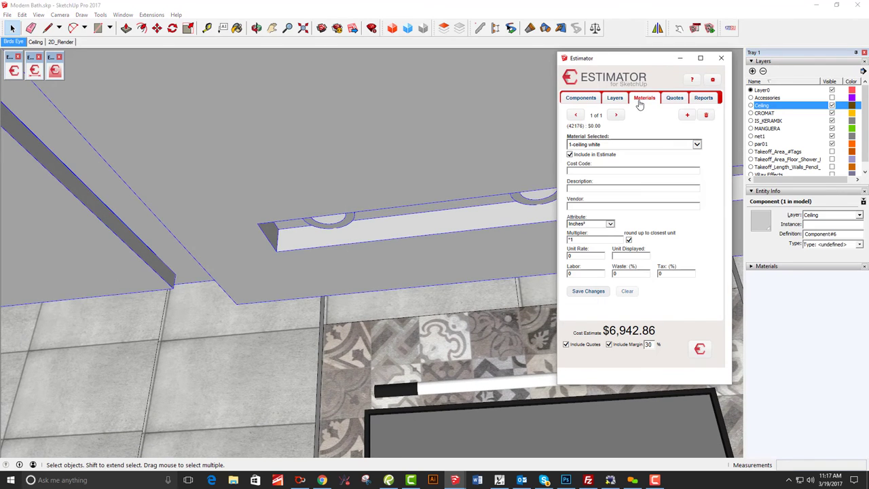
pyautogui.click(591, 171)
pyautogui.write('dryw')
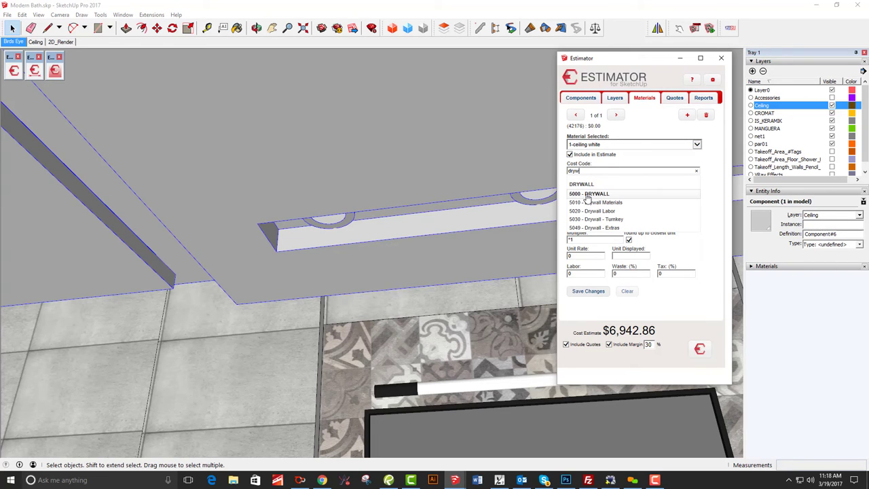
pyautogui.click(586, 194)
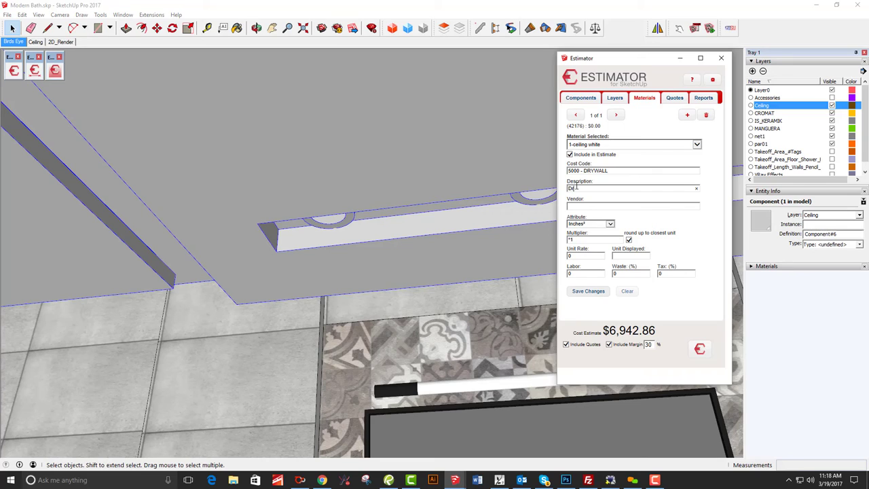
# Step: Measure the drywall in Feet² at a unit rate of 45 per SHEET with 10% waste and 5.3% tax, and save
pyautogui.click(581, 224)
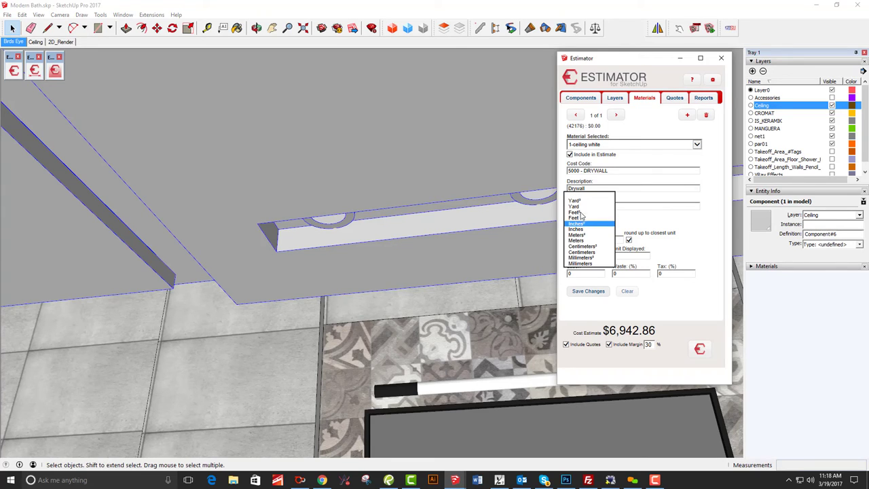
pyautogui.click(581, 212)
pyautogui.click(579, 256)
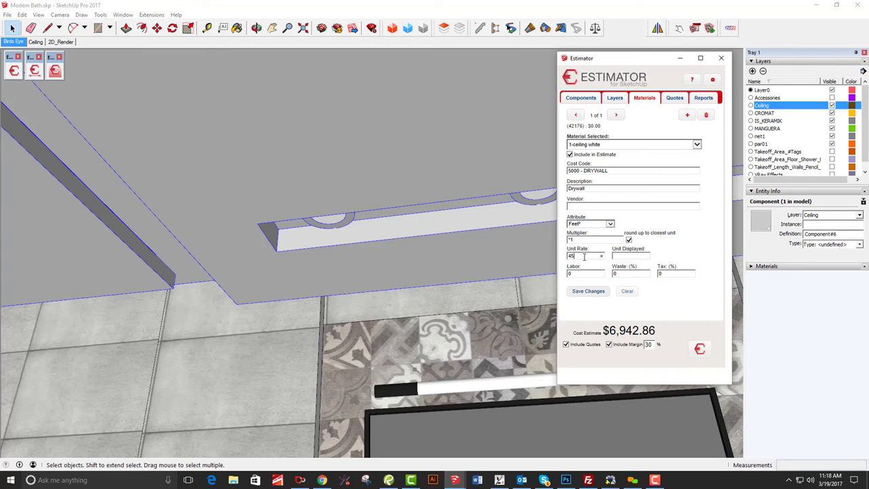
pyautogui.click(634, 255)
pyautogui.write('SHEET')
pyautogui.click(625, 273)
pyautogui.write('10')
pyautogui.write('5.3')
pyautogui.click(597, 292)
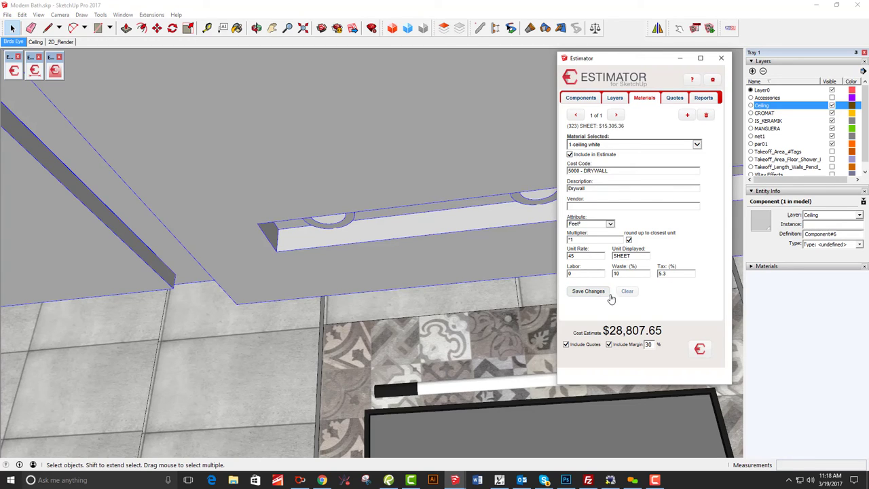
# Step: Exclude the quotes from the estimate, set the drywall multiplier to /48, and save the changes
pyautogui.click(594, 347)
pyautogui.click(587, 291)
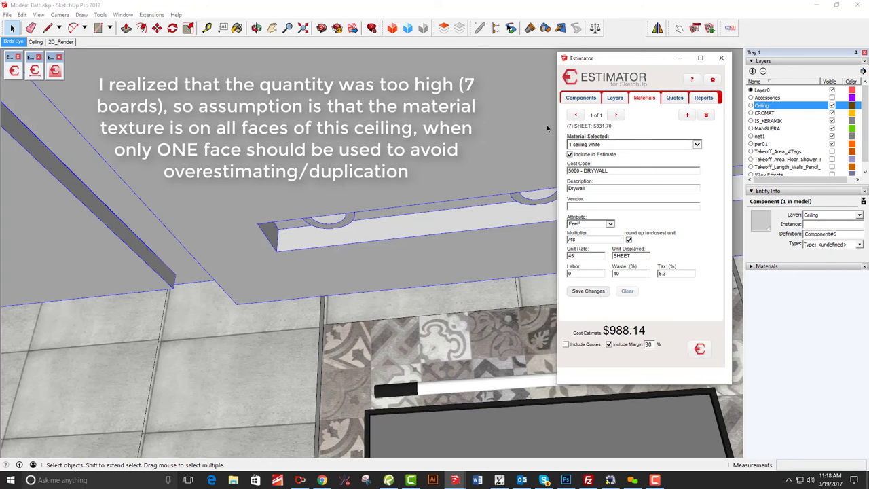
# Step: Add a second cost item to the ceiling material with cost code 4915 - Paint - Interior, described as Paint Ceiling
pyautogui.click(687, 115)
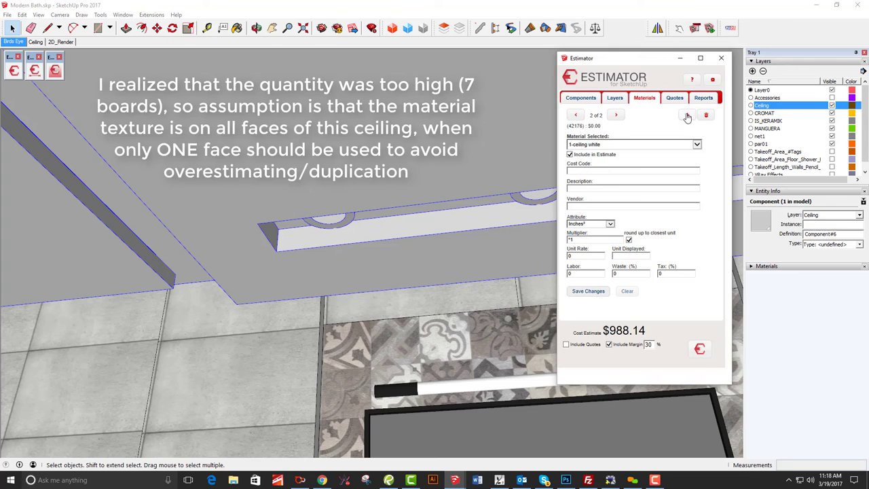
pyautogui.click(612, 171)
pyautogui.write('paint')
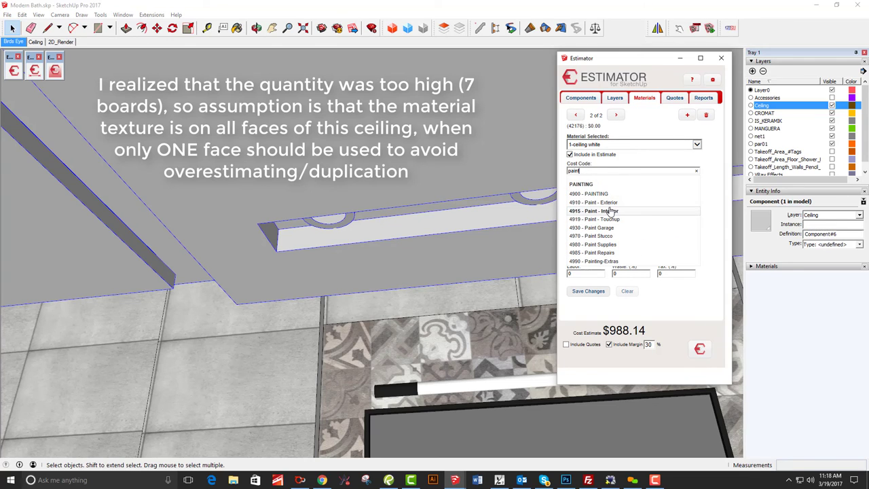
pyautogui.click(601, 210)
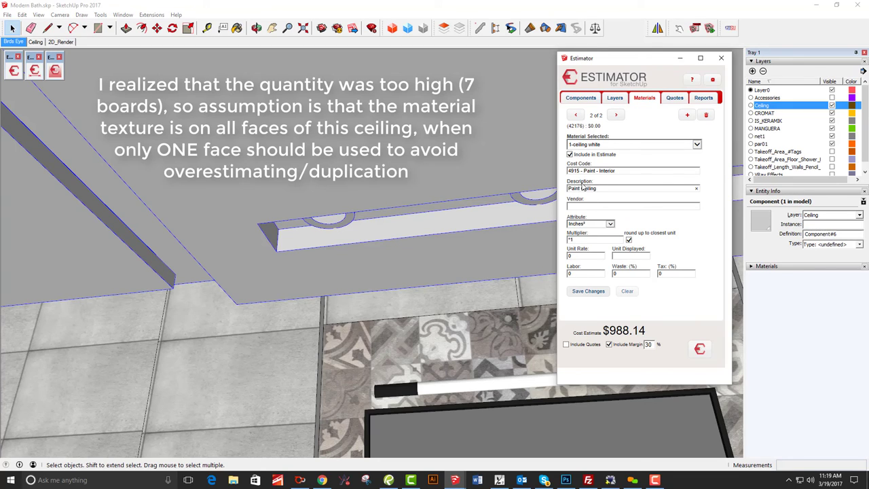
# Step: Measure the ceiling paint in Feet² at a unit rate of 2 per SF, and save the changes
pyautogui.click(586, 225)
pyautogui.click(580, 216)
pyautogui.click(569, 256)
pyautogui.write('SF')
pyautogui.click(588, 292)
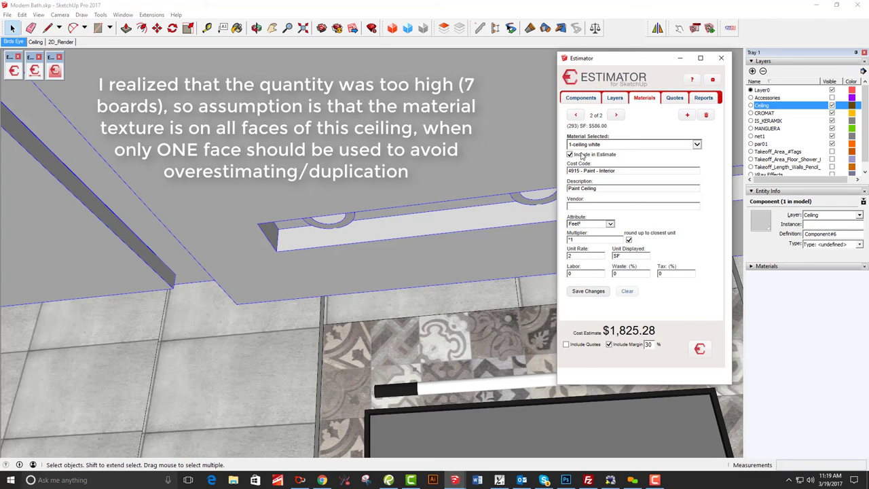
# Step: Select the entire bathroom model including the ceiling, and include the quotes in its cost estimate again
pyautogui.click(13, 42)
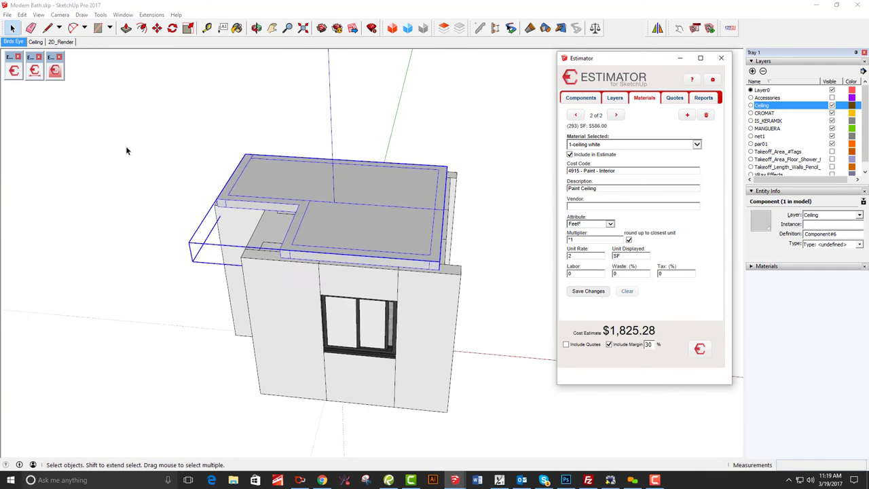
pyautogui.moveTo(126, 136); pyautogui.dragTo(516, 434)
pyautogui.click(638, 363)
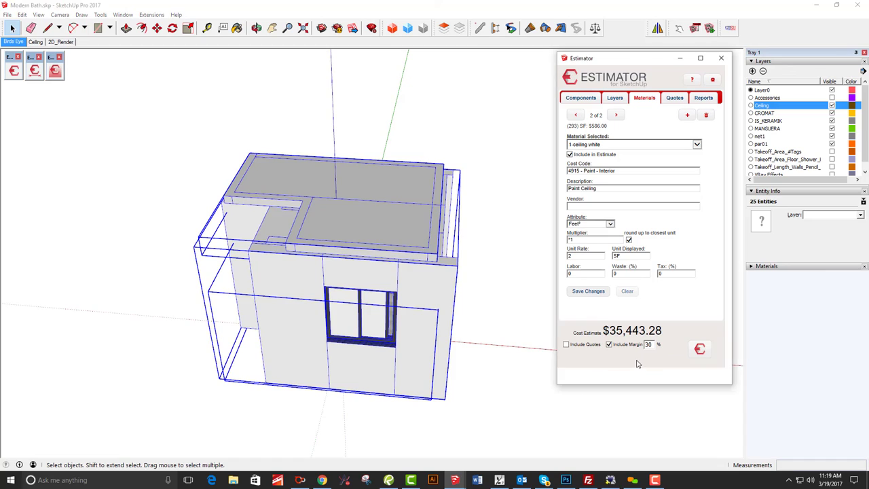
pyautogui.click(566, 345)
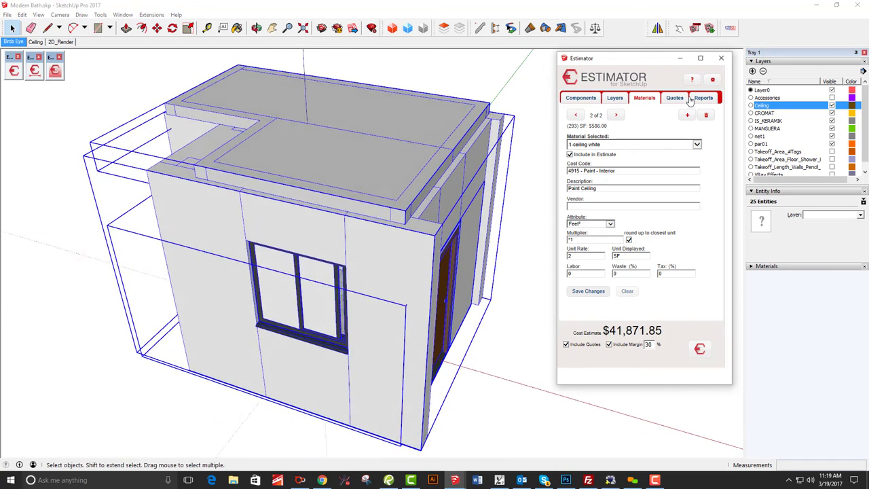
# Step: Generate the HTML report for the full model, review the painting, drywall and other cost categories, and close it
pyautogui.click(699, 98)
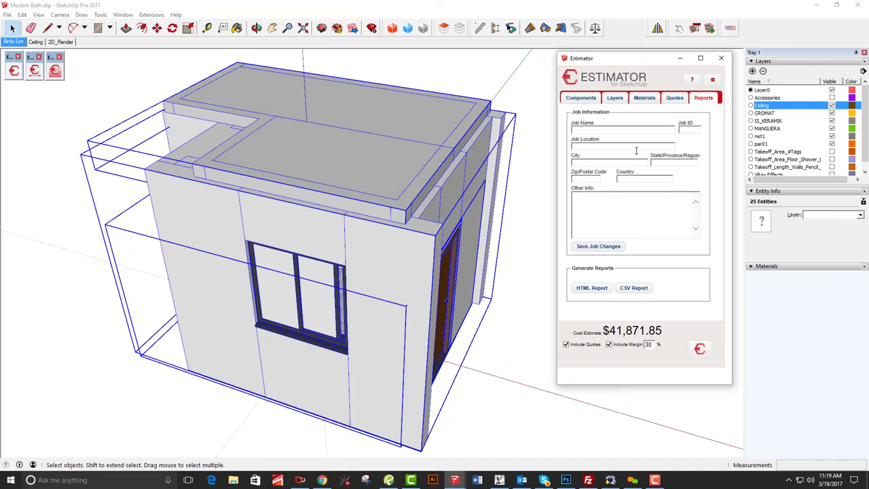
pyautogui.click(592, 288)
pyautogui.scroll(-4, 303, 319)
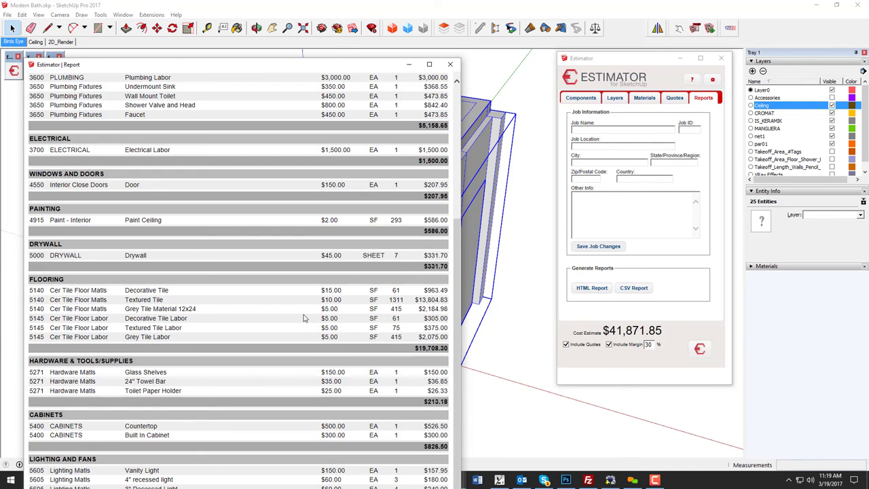
pyautogui.scroll(5, 303, 319)
pyautogui.click(450, 64)
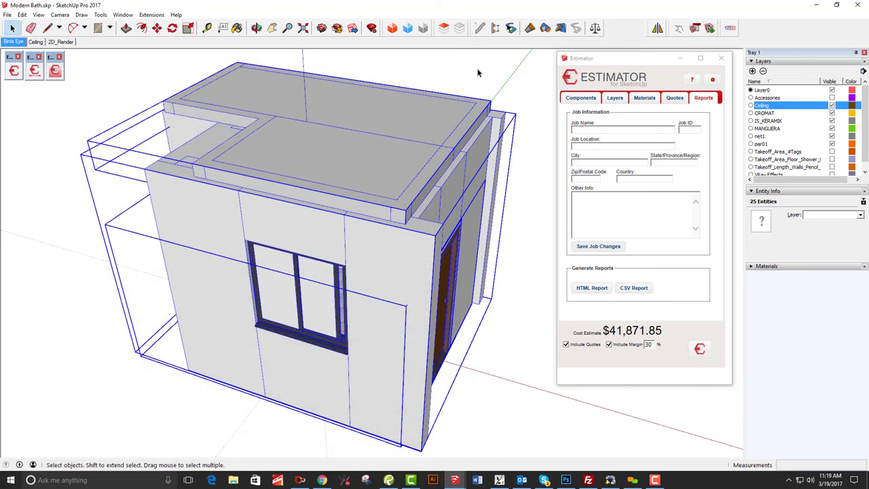
# Step: Clear the selection and switch to the 2D_Render scene
pyautogui.click(490, 81)
pyautogui.click(60, 42)
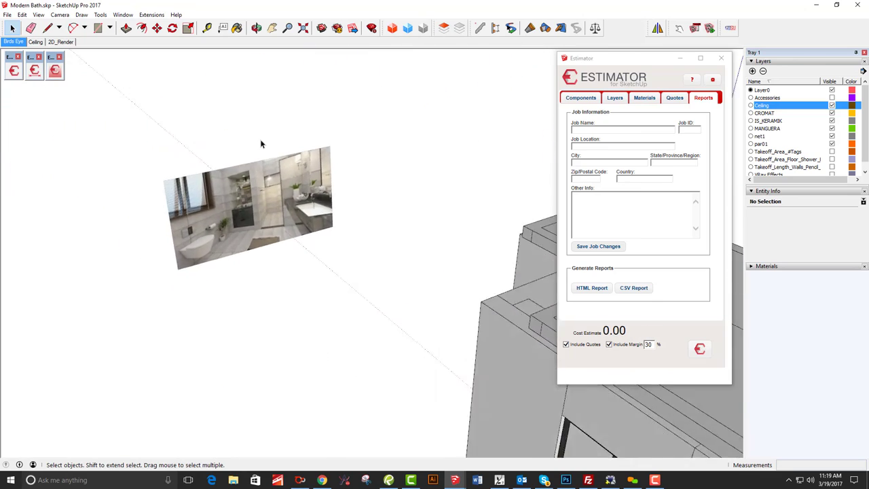